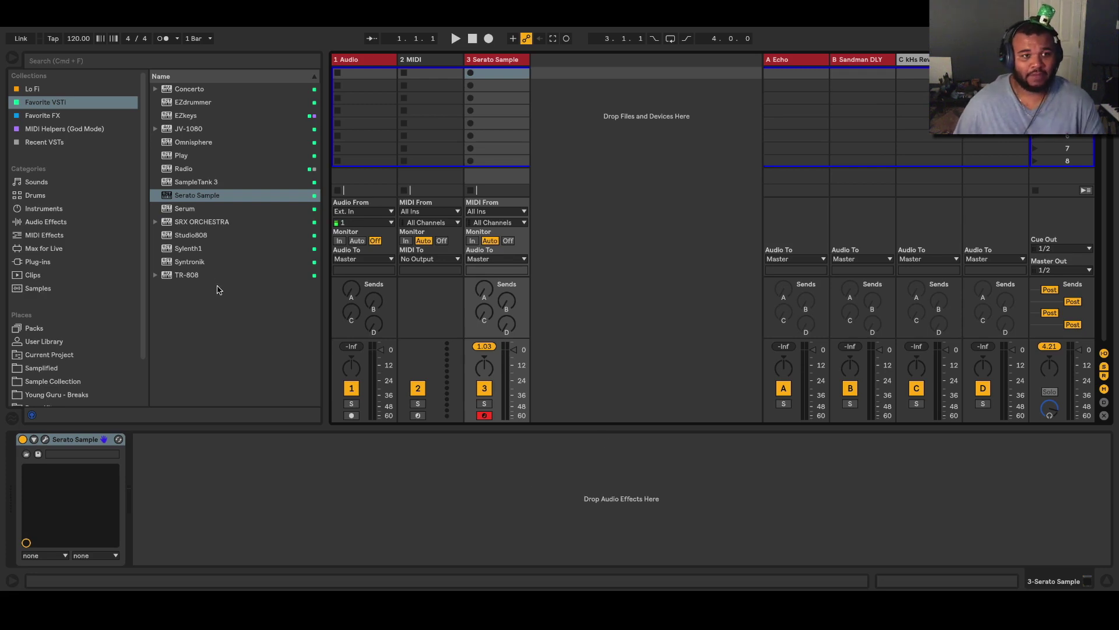
Load a Drum Rack onto the empty MIDI track 2 and put Kick Georgia.wav from TRAPNEXTDOOR Vol.1 on pad C1.
click(54, 208)
drag(192, 115, 424, 62)
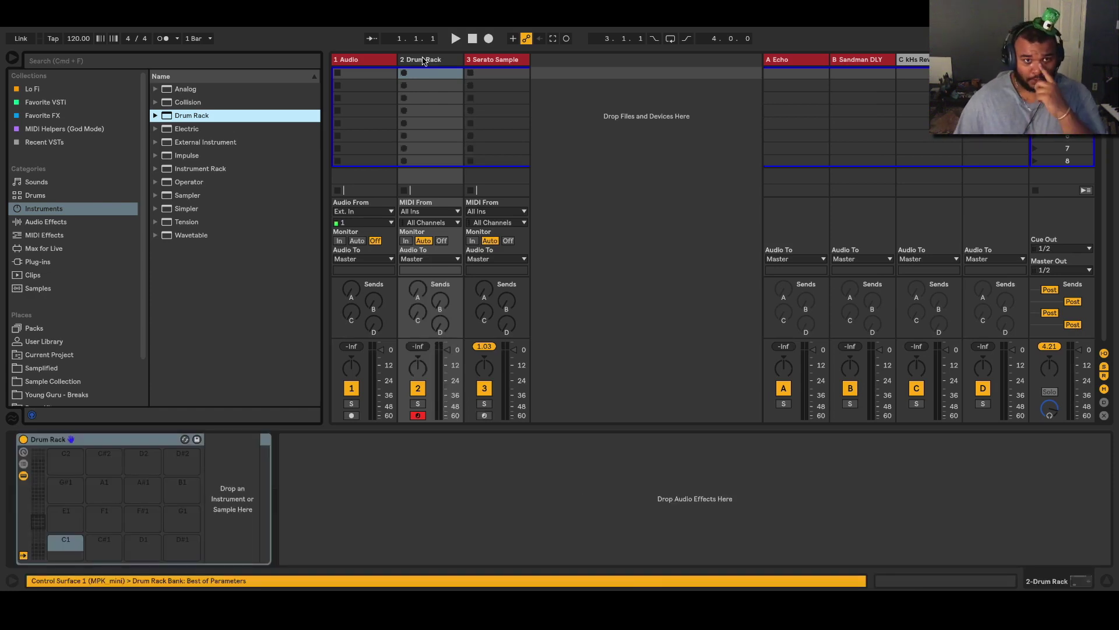
scroll(36, 274, down, 2)
click(58, 361)
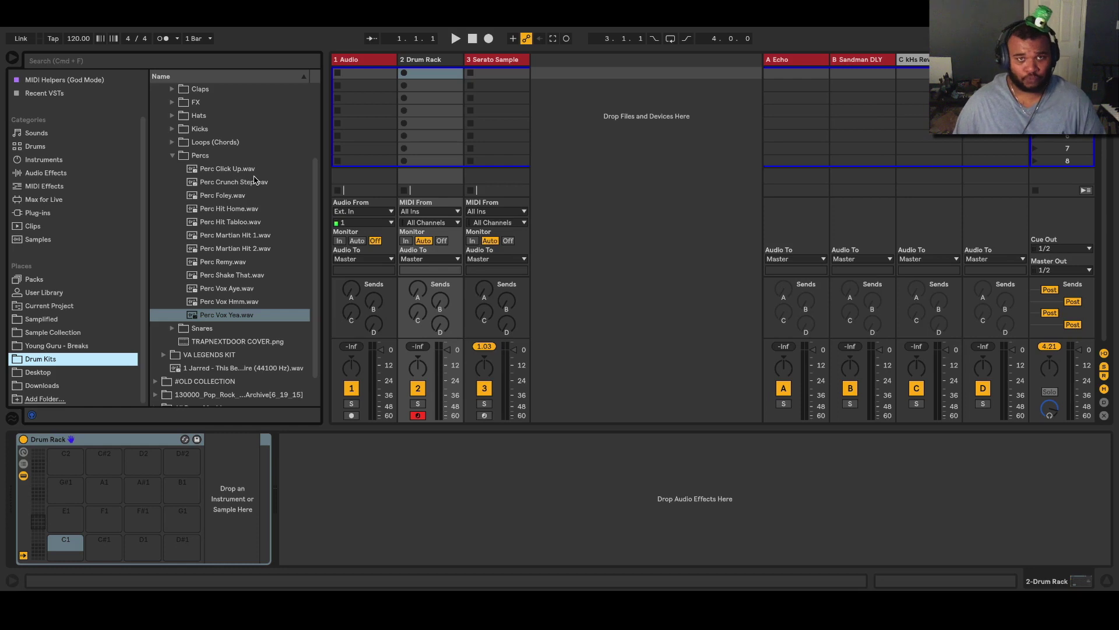
click(175, 131)
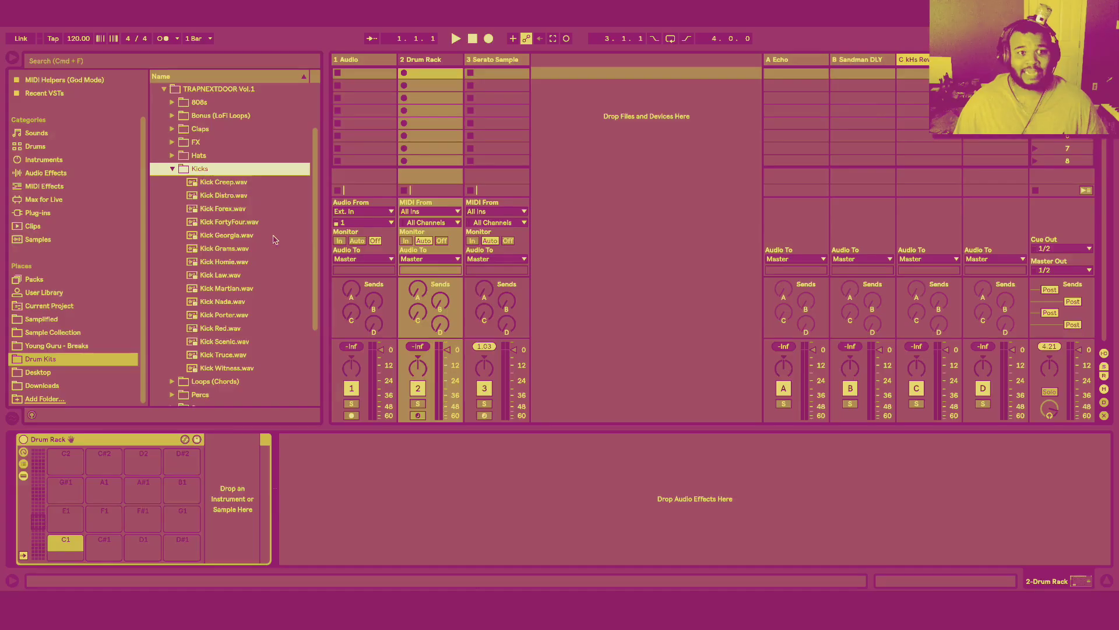
double_click(250, 236)
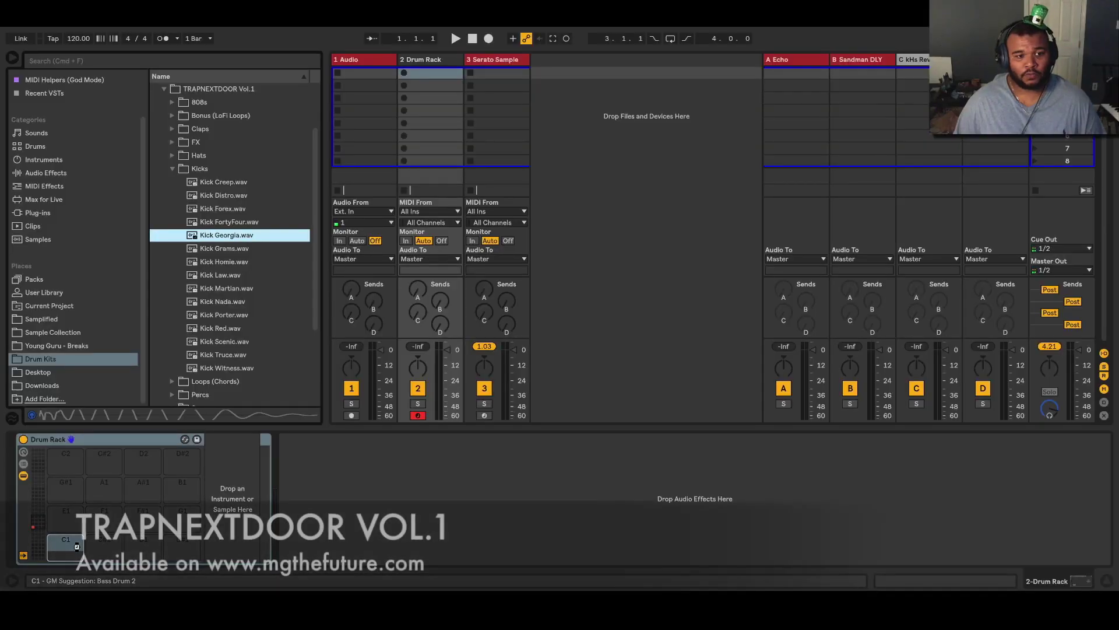
Put Snare Distro.wav on pad D1 and fill further Drum Rack pads with hat, snare, clap and percussion samples from TRAPNEXTDOOR Vol.1.
click(172, 168)
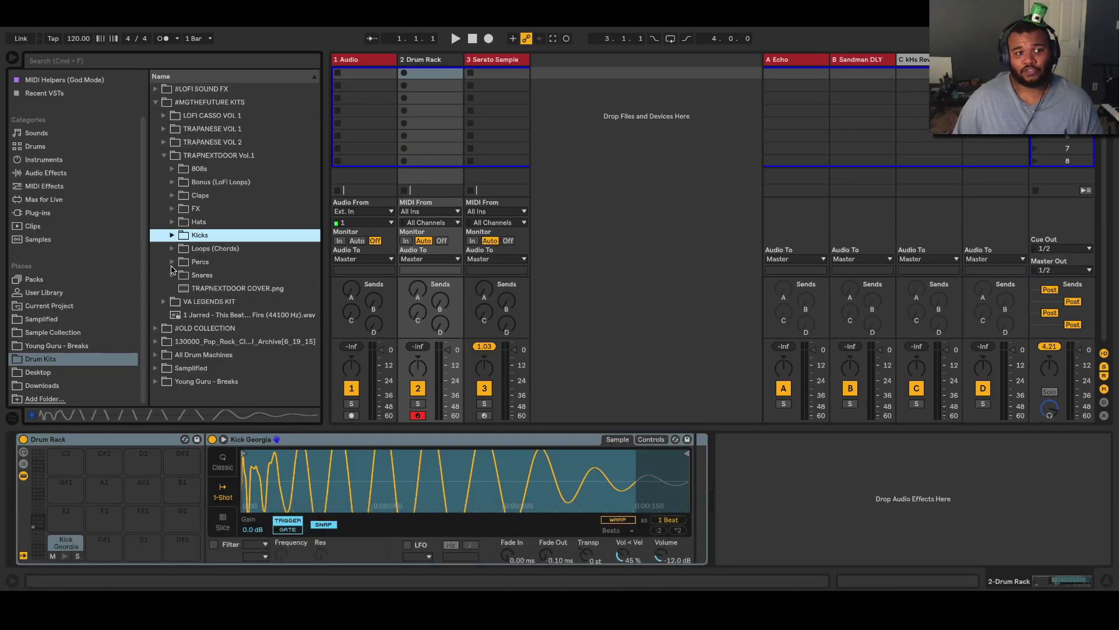
click(171, 275)
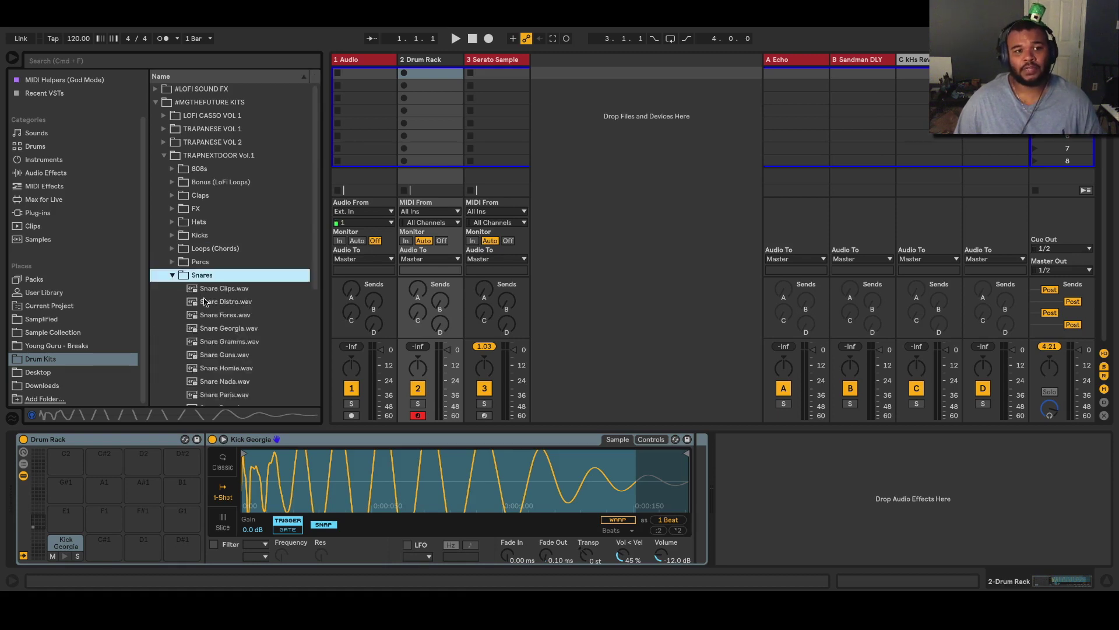
click(252, 334)
drag(226, 301, 143, 543)
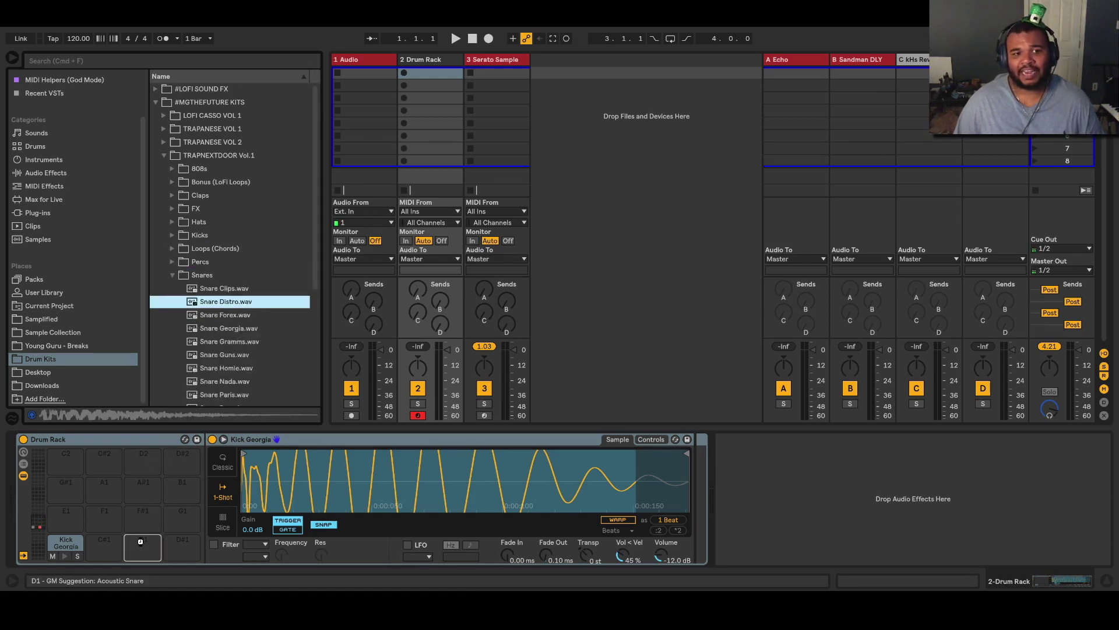
scroll(220, 361, down, 5)
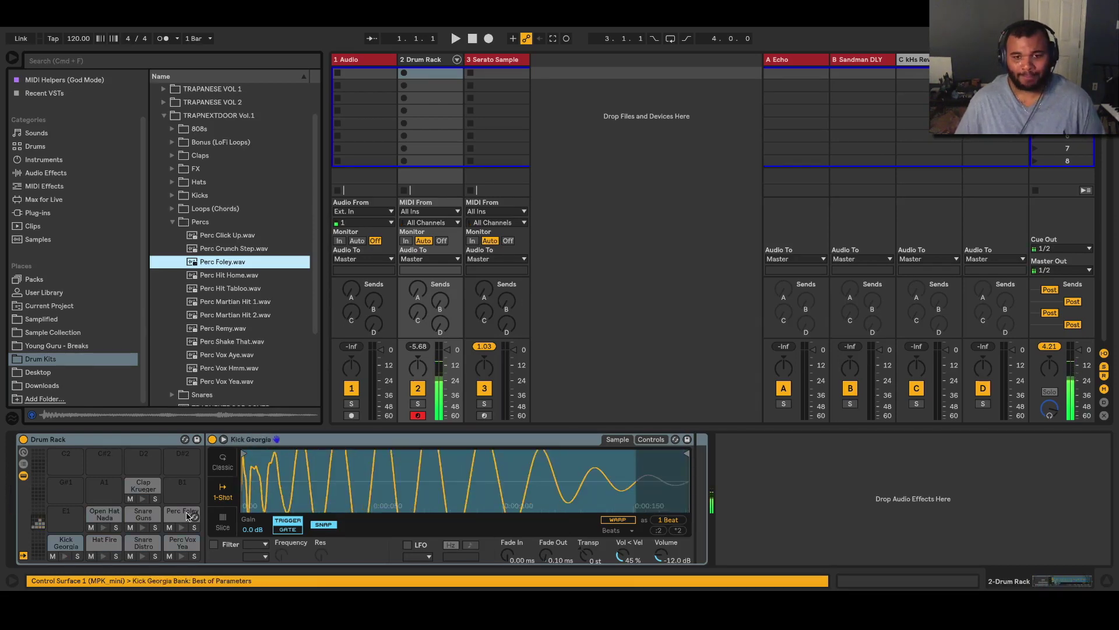
Switch to the QuickTime Player camera preview and move it over the middle of the session.
click(798, 606)
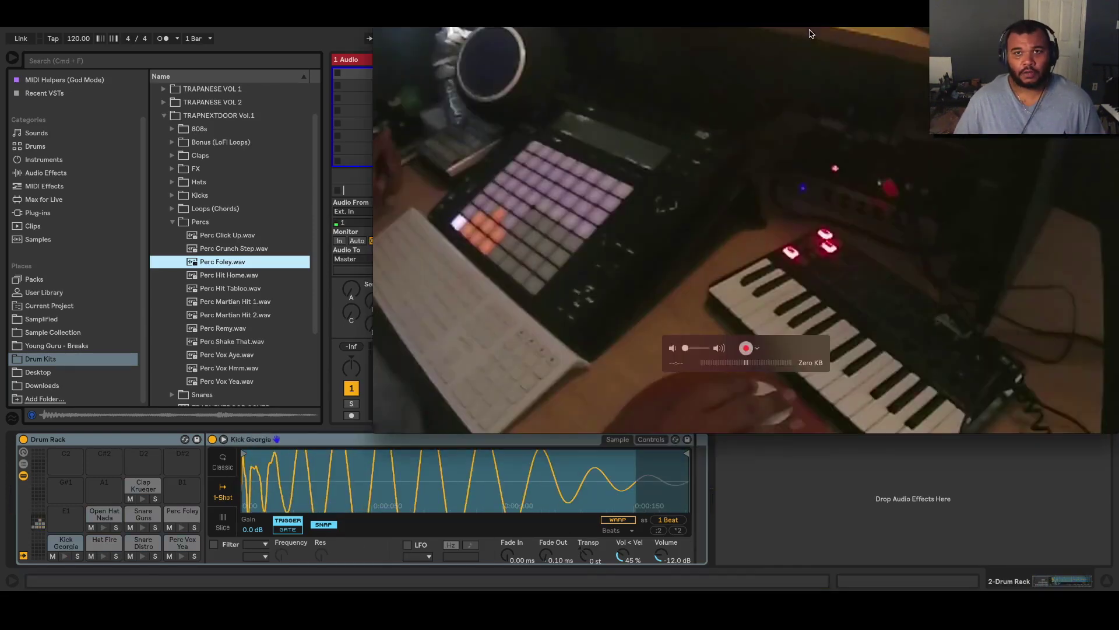
drag(823, 31, 669, 34)
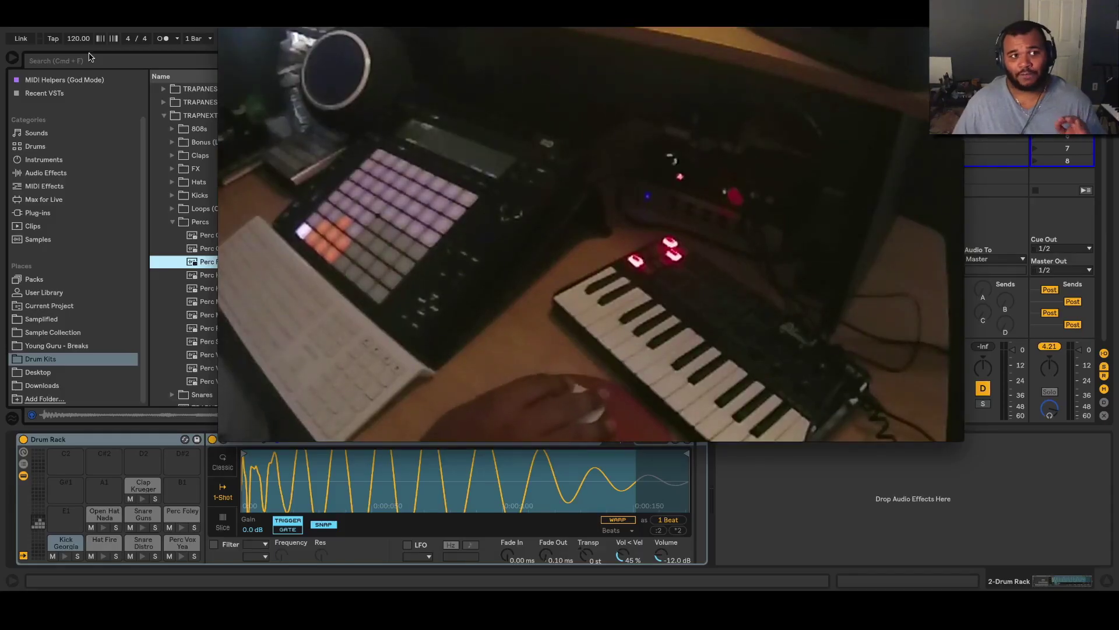
Set the song tempo to 148 BPM.
click(75, 43)
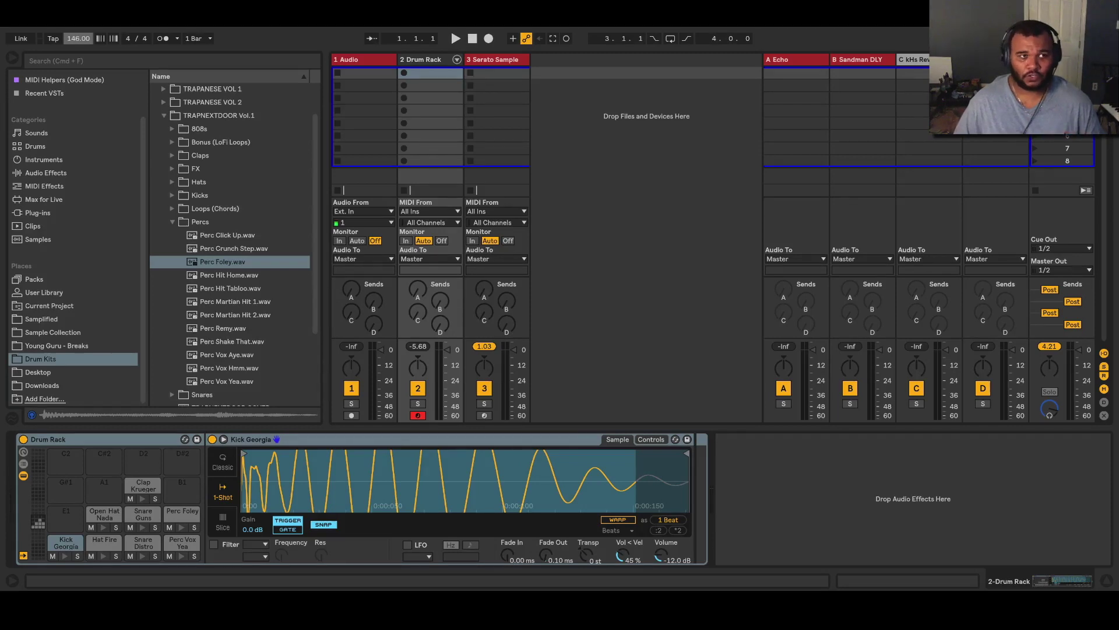
key(Return)
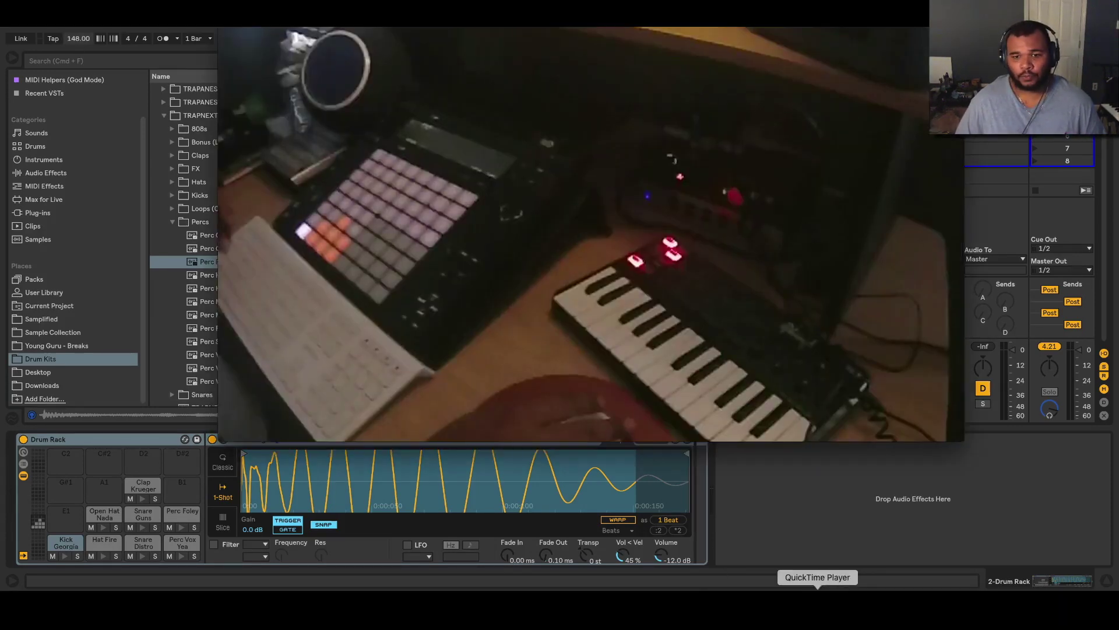
Show the QuickTime Player camera preview again for the drum take and dismiss it when the take is done.
click(817, 606)
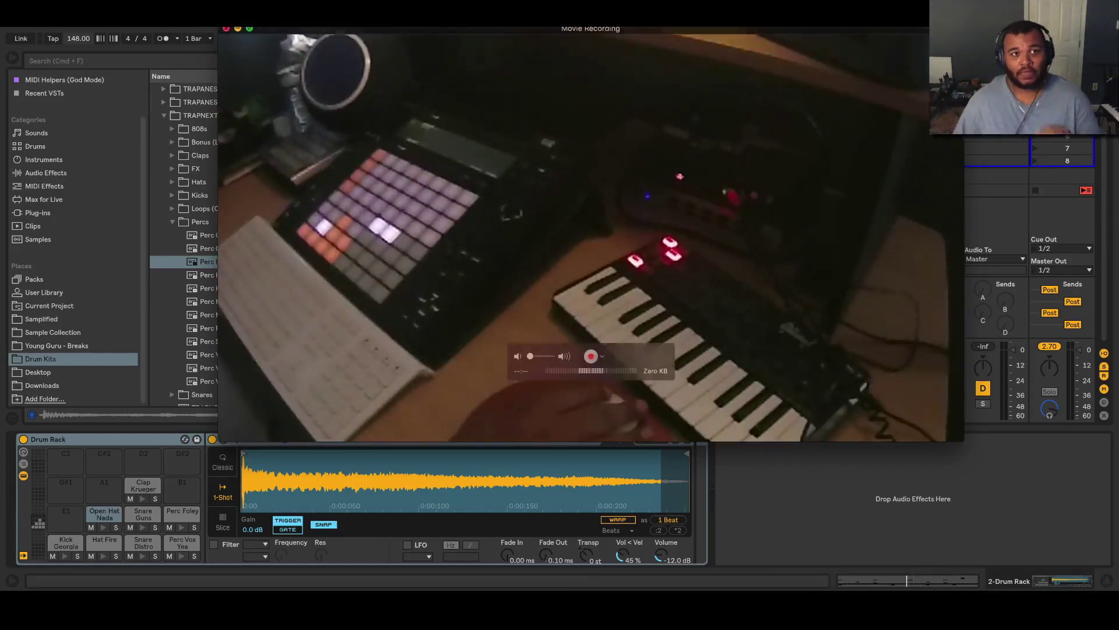
key(super+w)
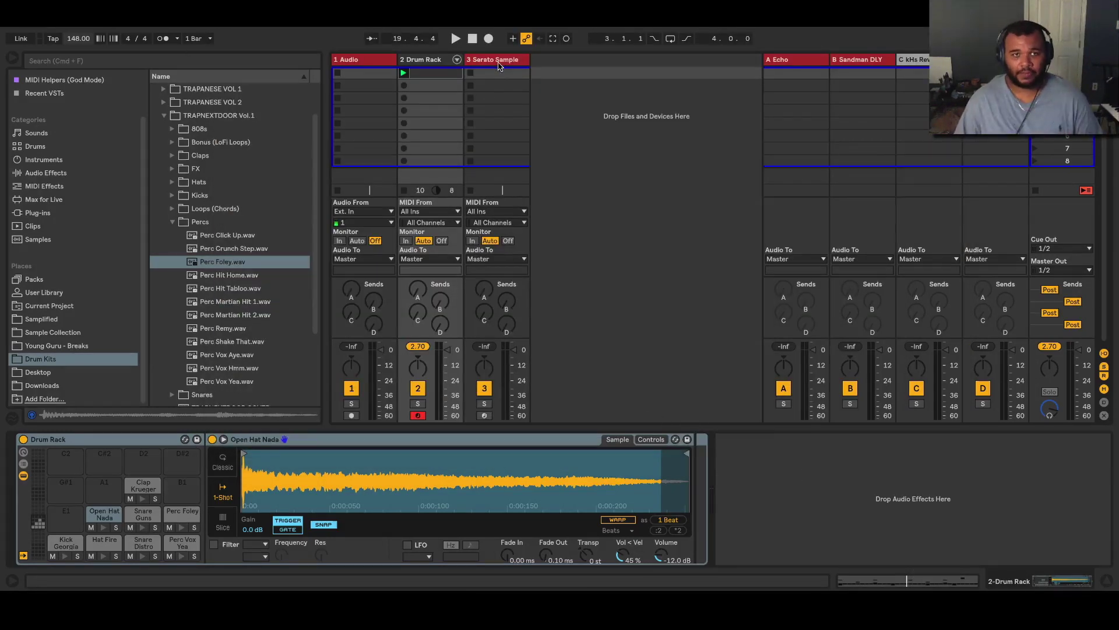
Open the Serato Sample plugin window on track 3 and move it up, clear of the device area.
click(498, 62)
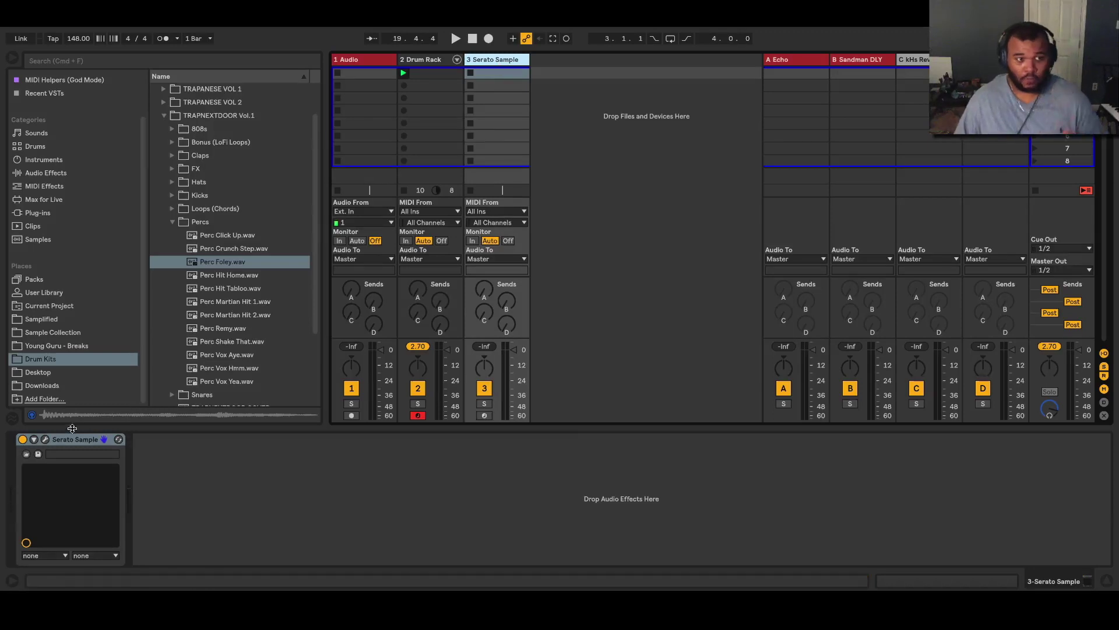
key(super+alt+p)
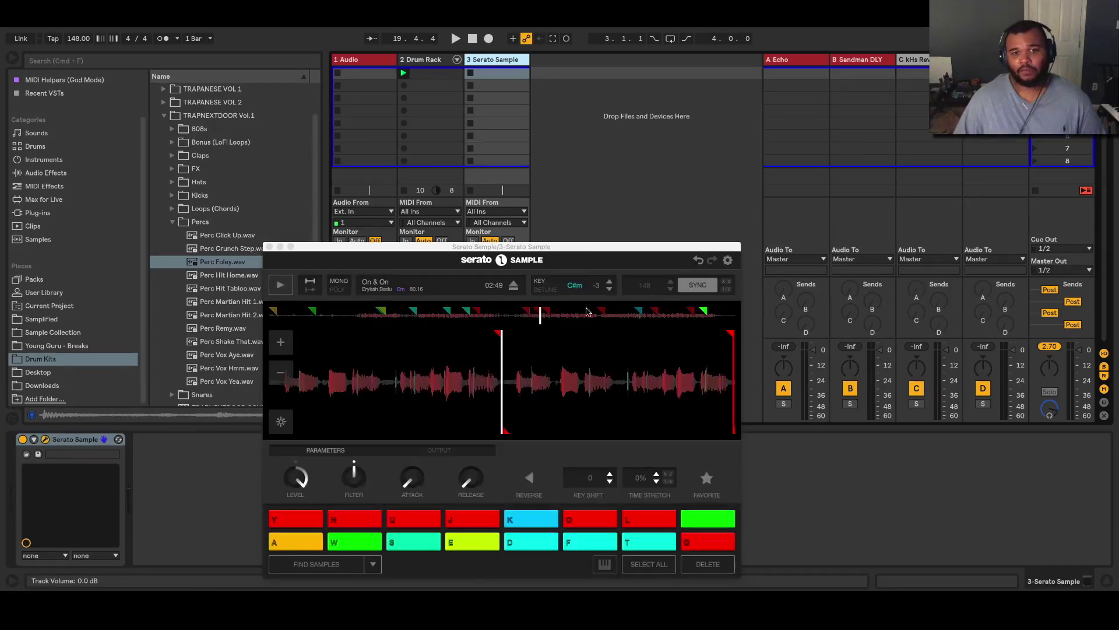
drag(605, 243, 660, 194)
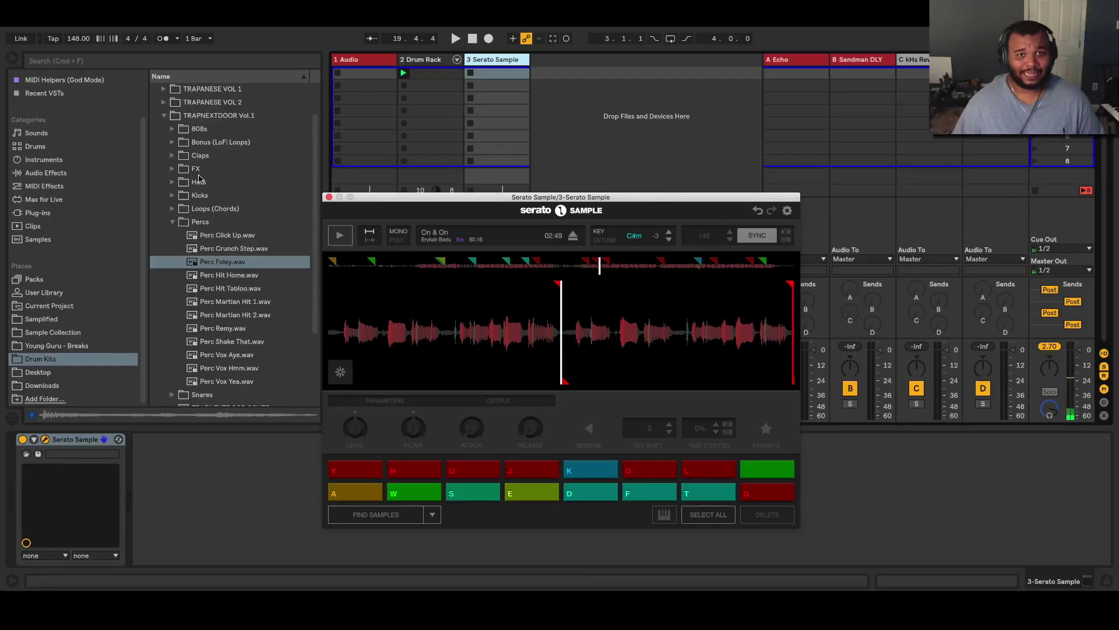
drag(660, 194, 655, 141)
Rehearse a pattern with the Serato Sample chops on pads J and H over the playing drum clip, and stop playback.
key(j)
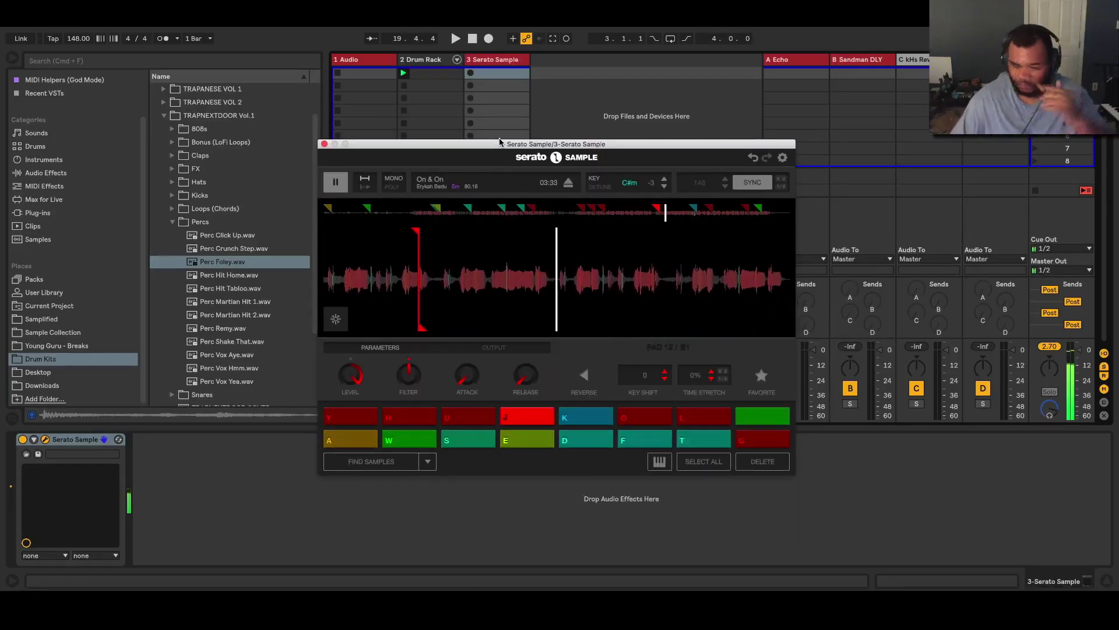
key(space)
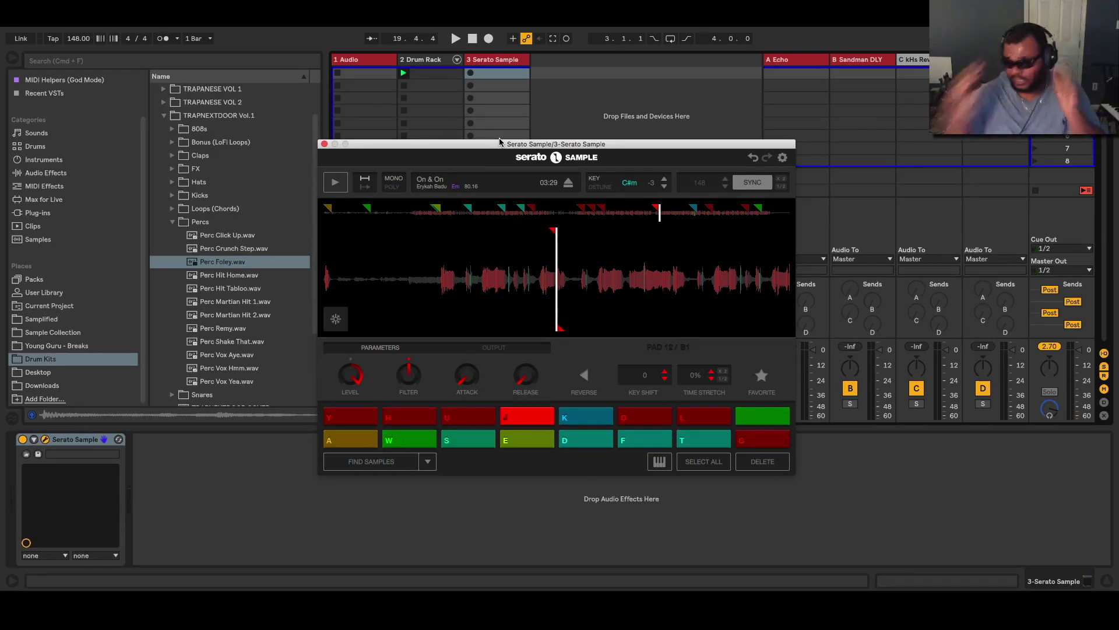
key(space)
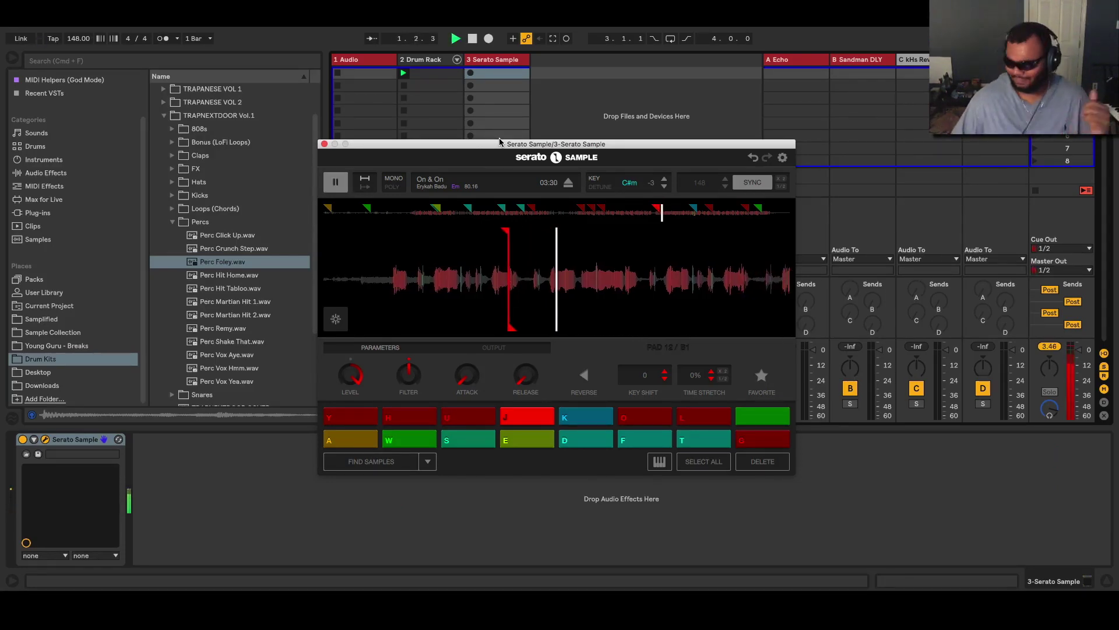
key(space)
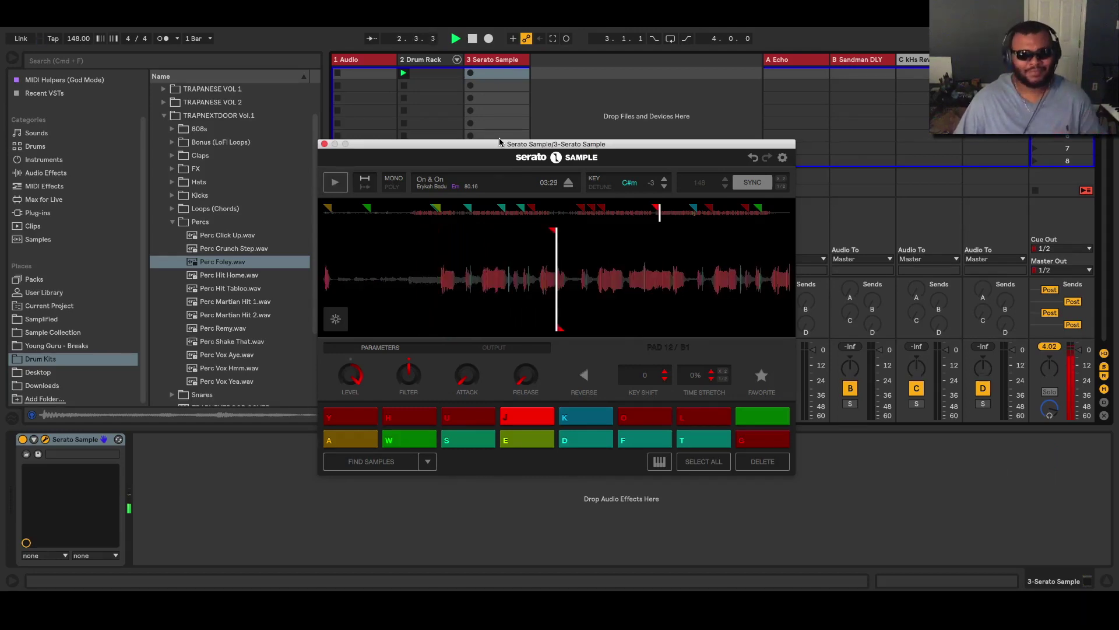
key(space)
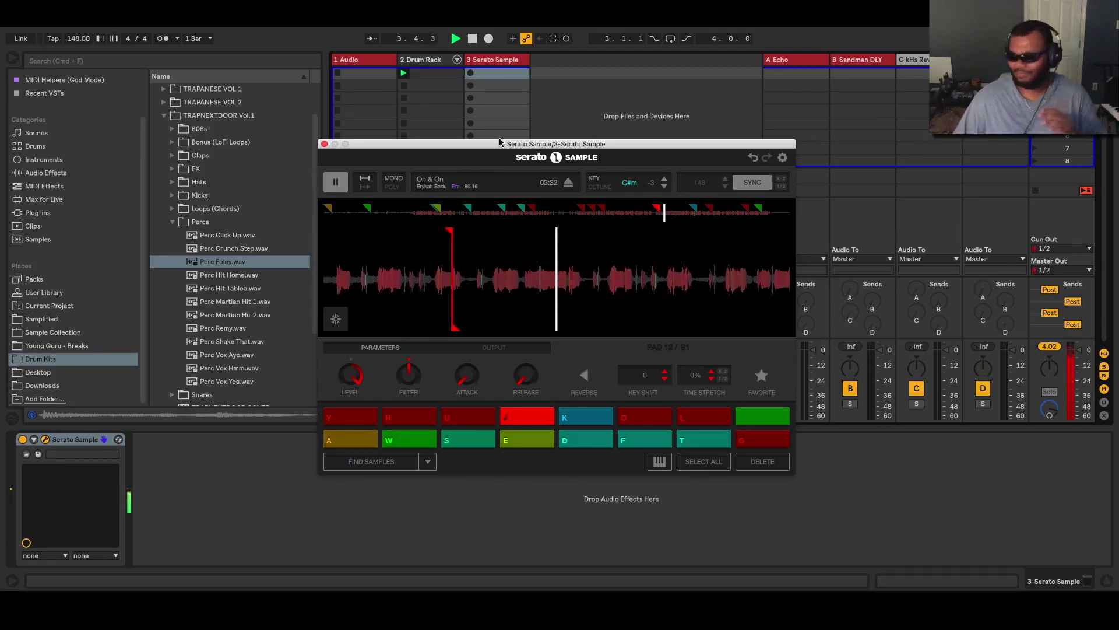
key(h)
key(space)
key(h)
key(h)
key(h)
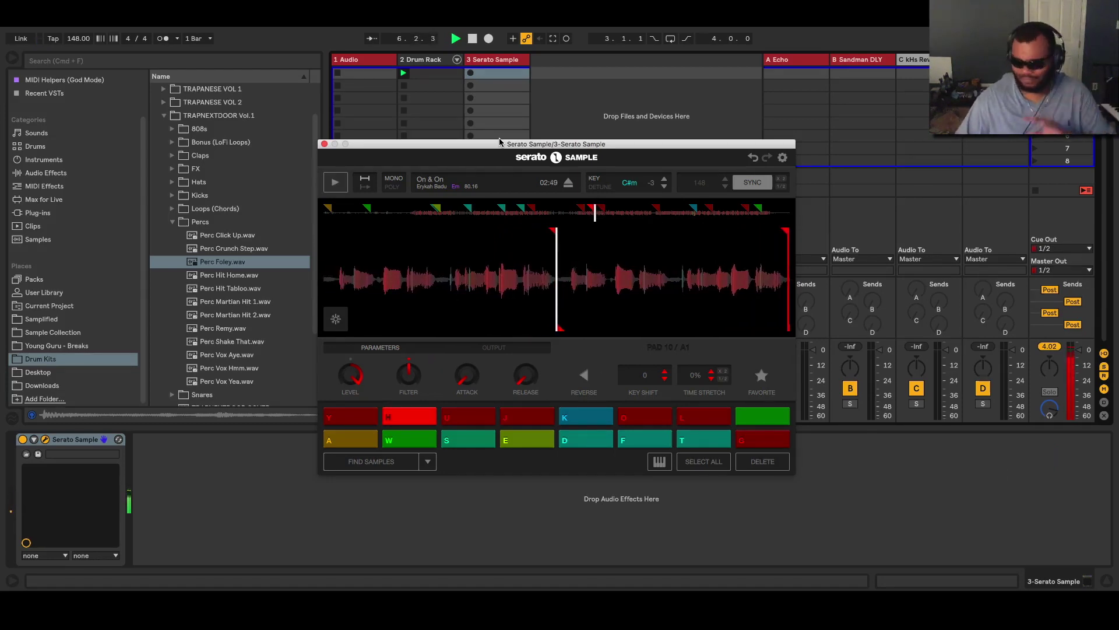
key(j)
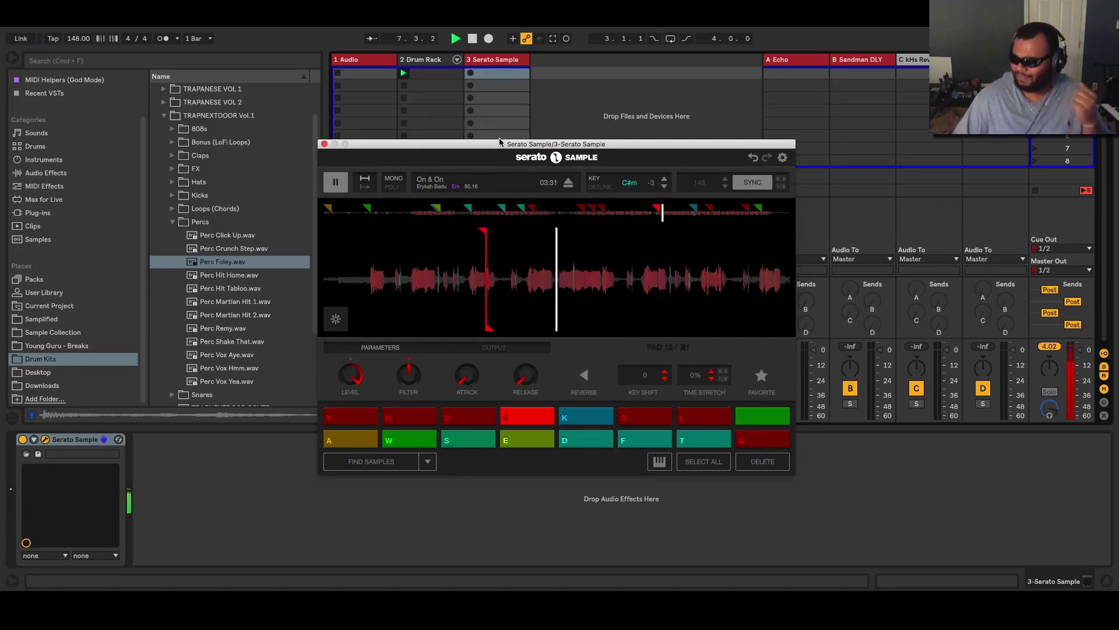
key(k)
key(j)
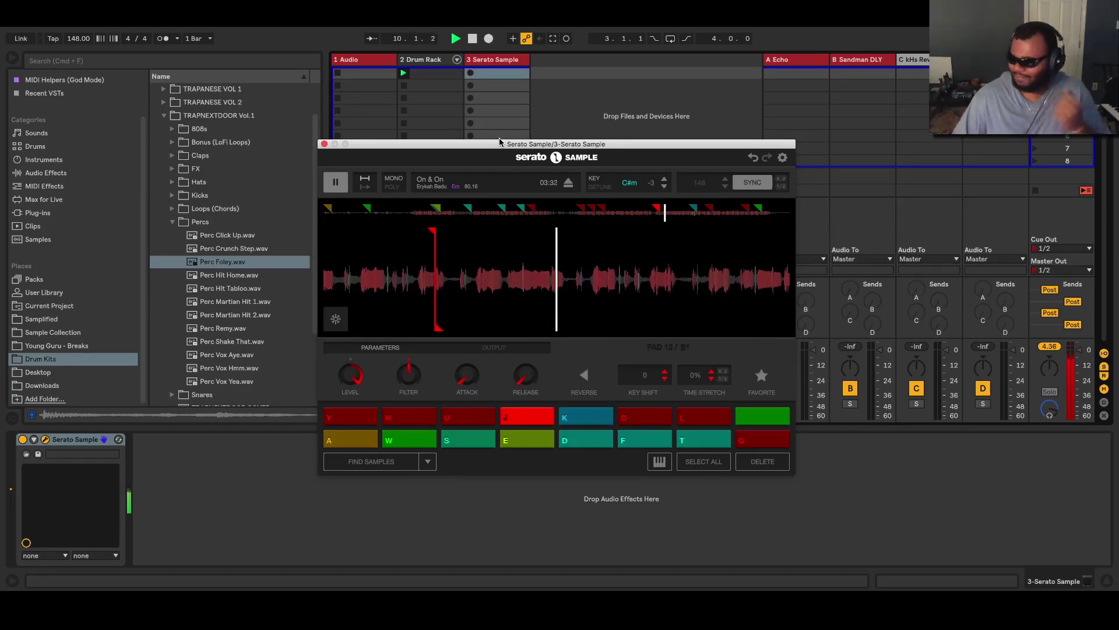
key(h)
key(j)
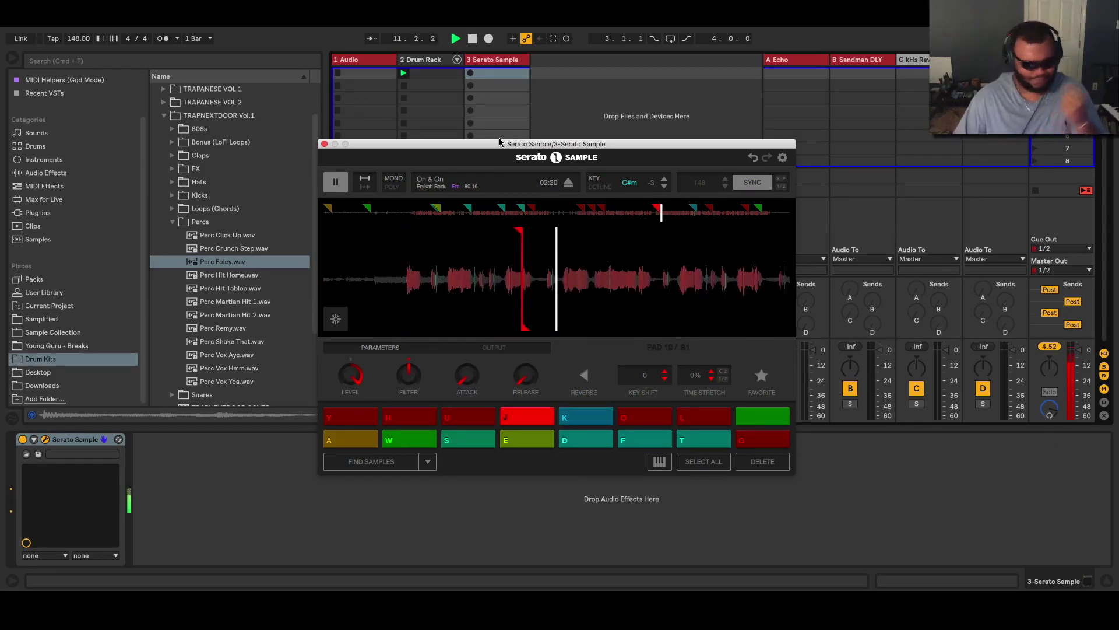
key(h)
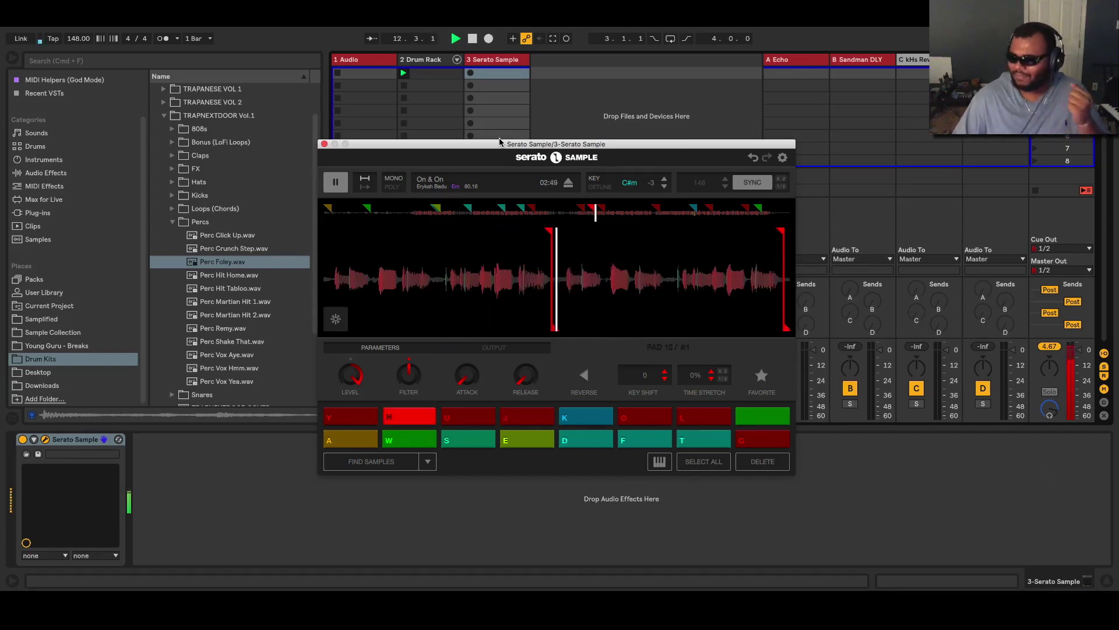
key(h)
key(h)
key(space)
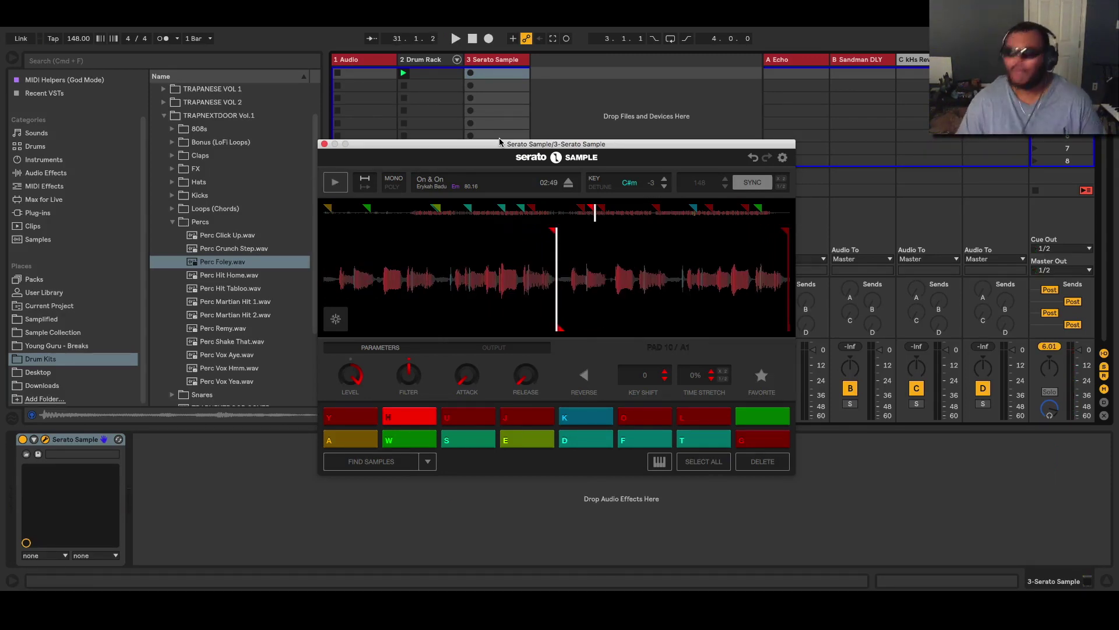
Record a clip in the Serato Sample track's first slot by playing pads J and H alternately, and stop playback.
click(470, 74)
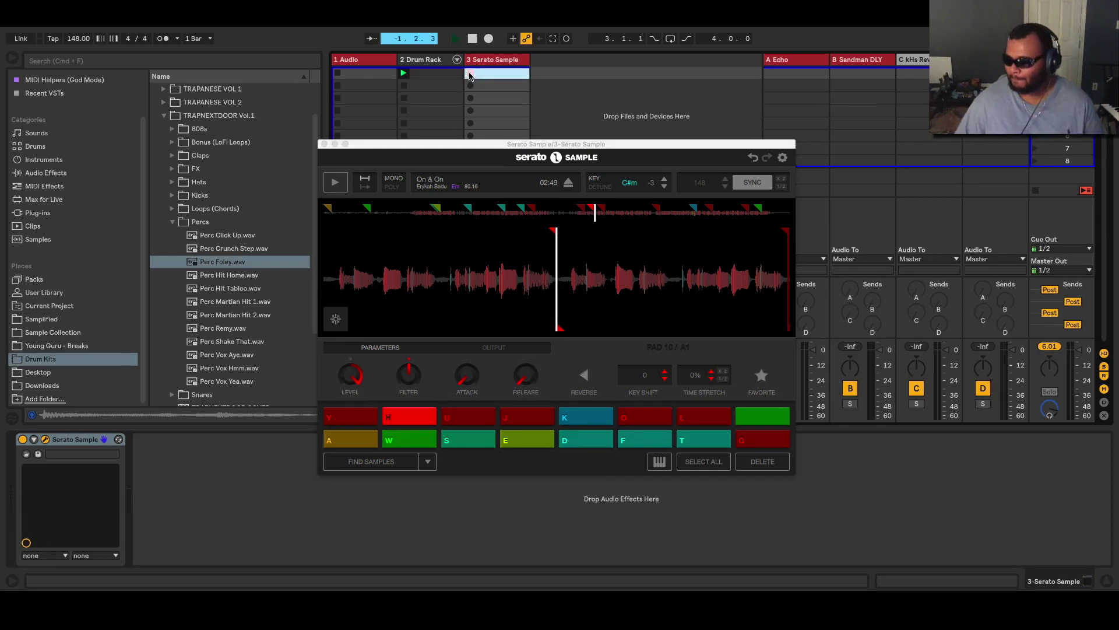
key(j)
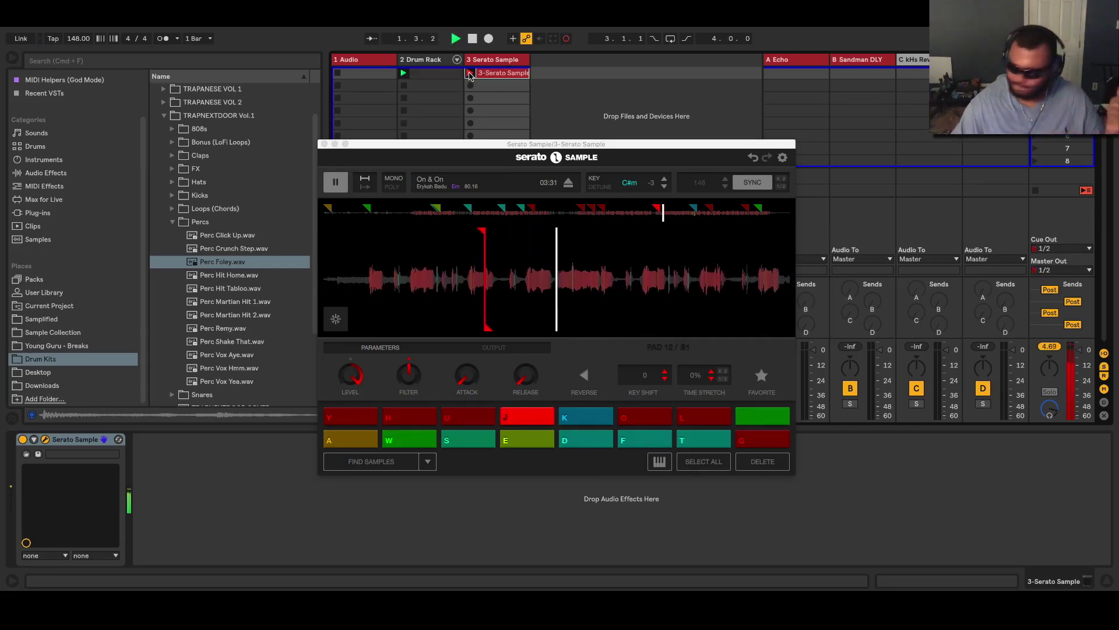
key(h)
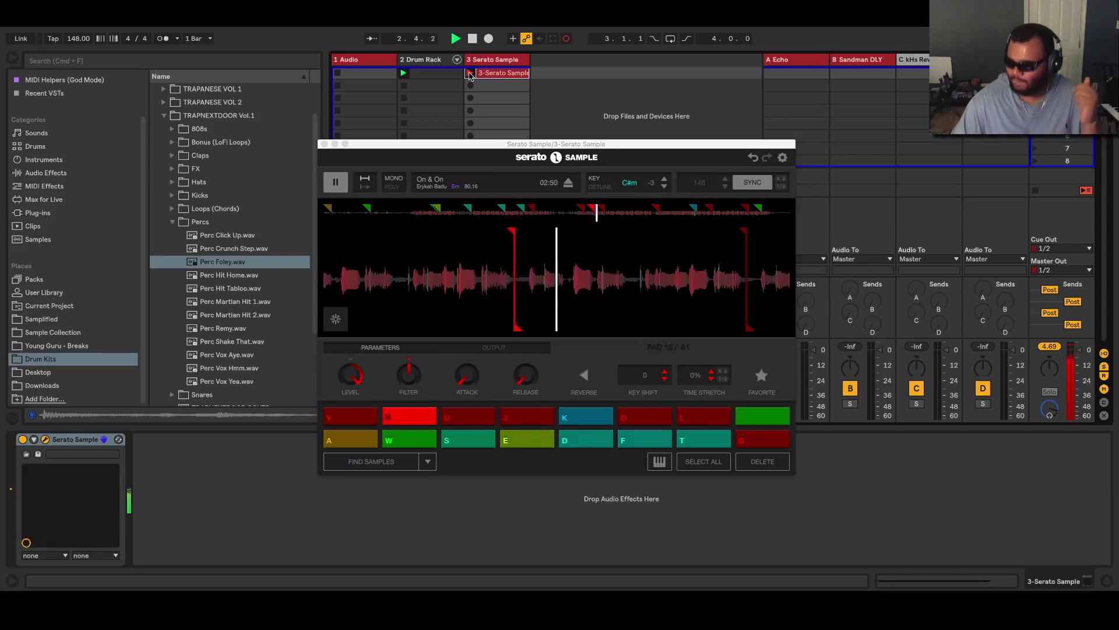
key(j)
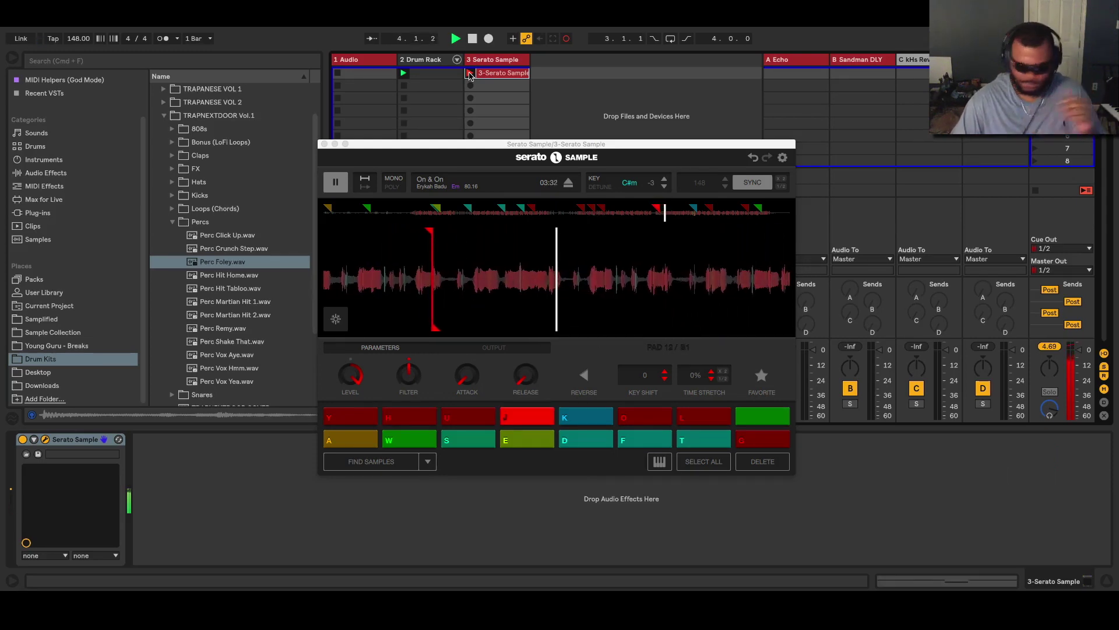
key(h)
key(space)
Lower the Serato Sample track's volume to -6.0 dB and close the plugin window.
drag(461, 144, 698, 132)
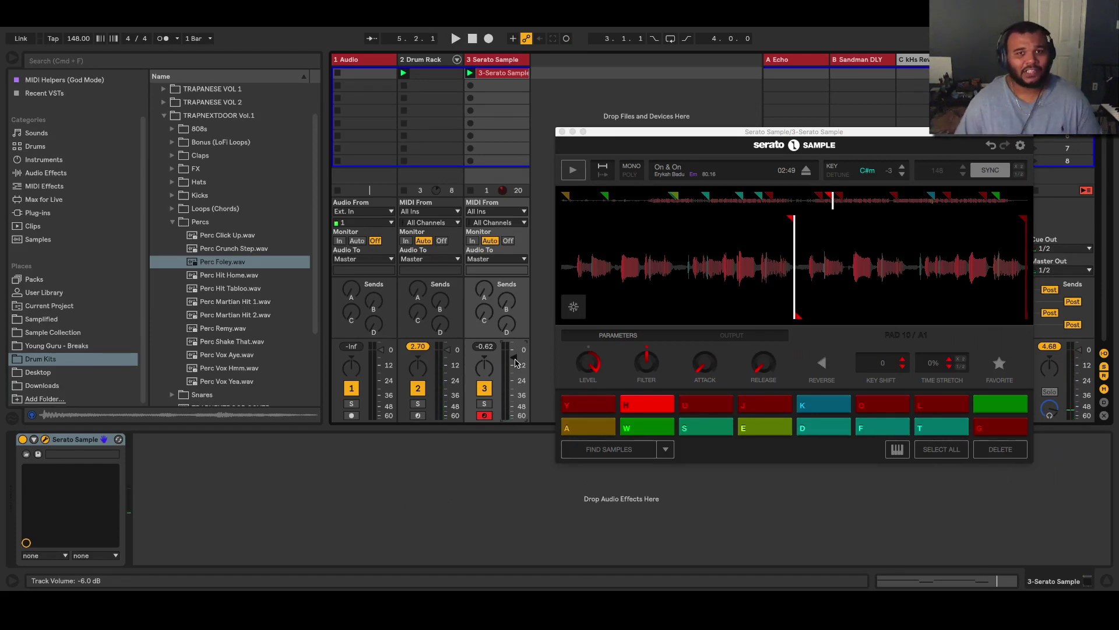
click(563, 132)
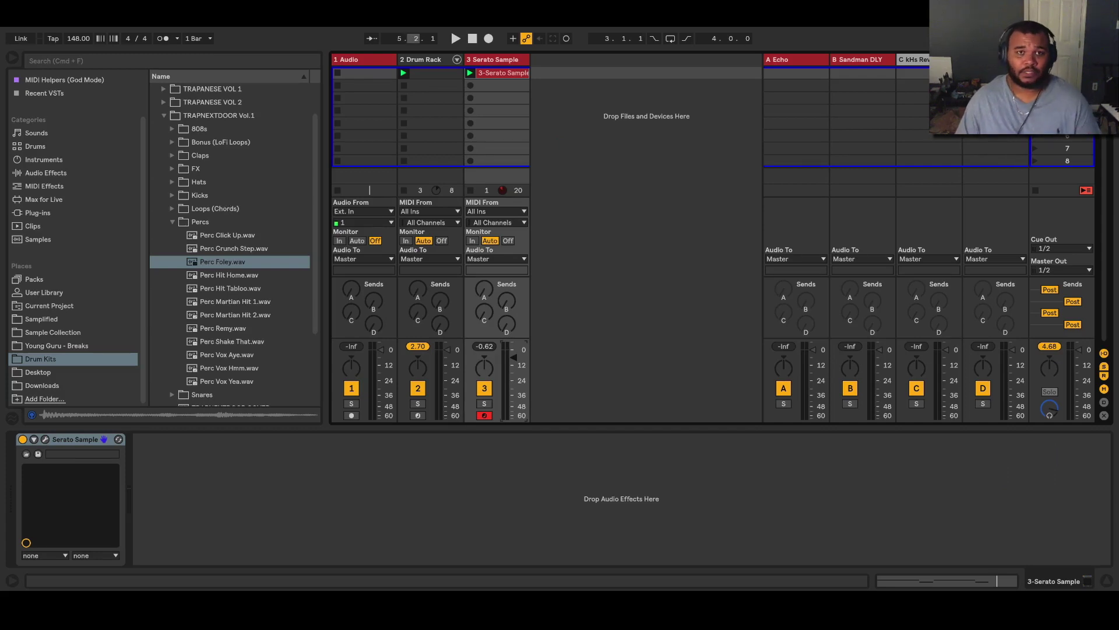
click(497, 59)
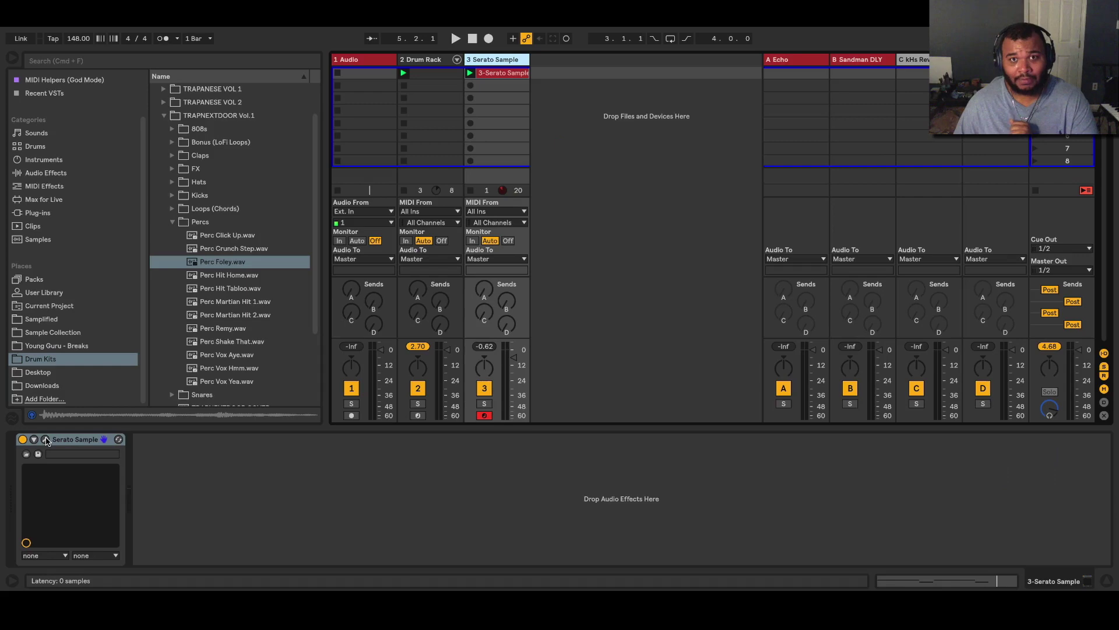
Open the Serato Sample window on track 3 and add the Operator bass preset Basic Sinelike.adv as a new track.
click(46, 439)
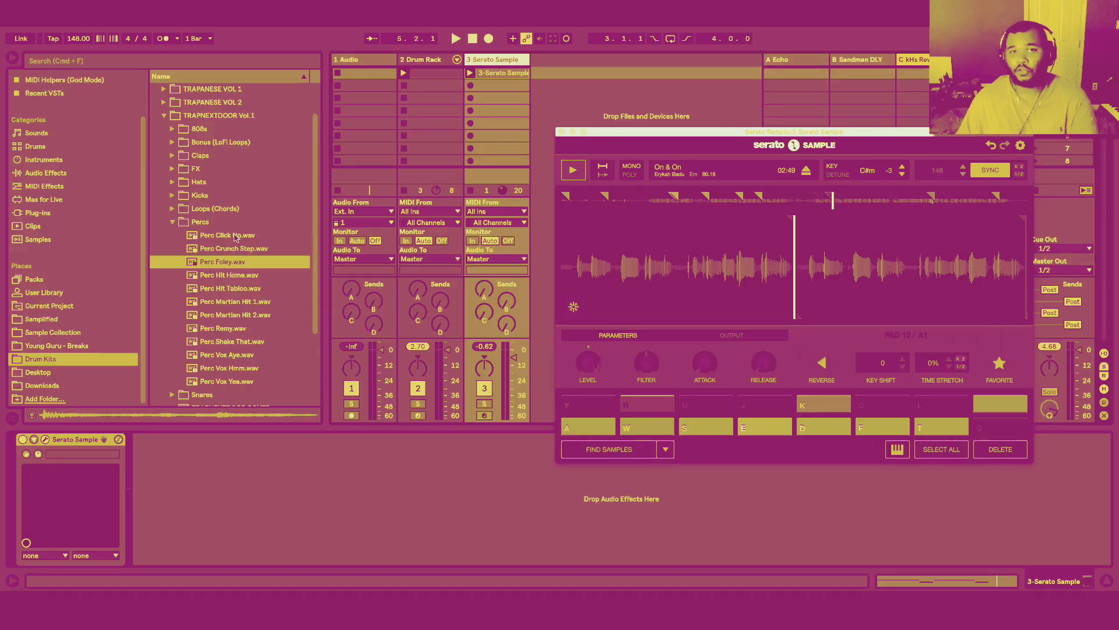
scroll(108, 227, up, 2)
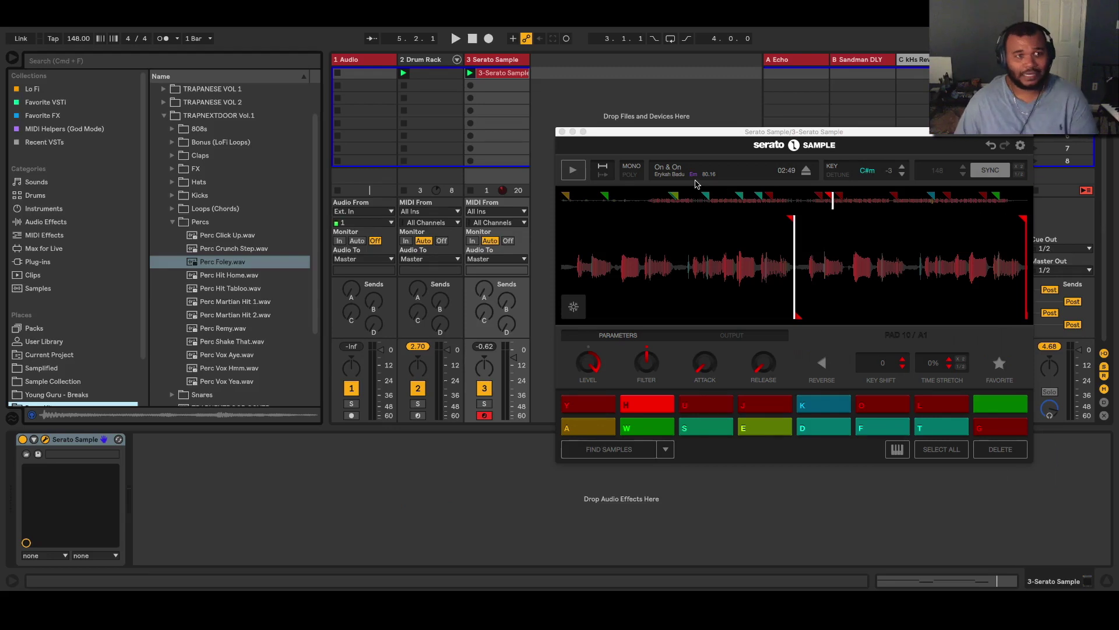
click(58, 208)
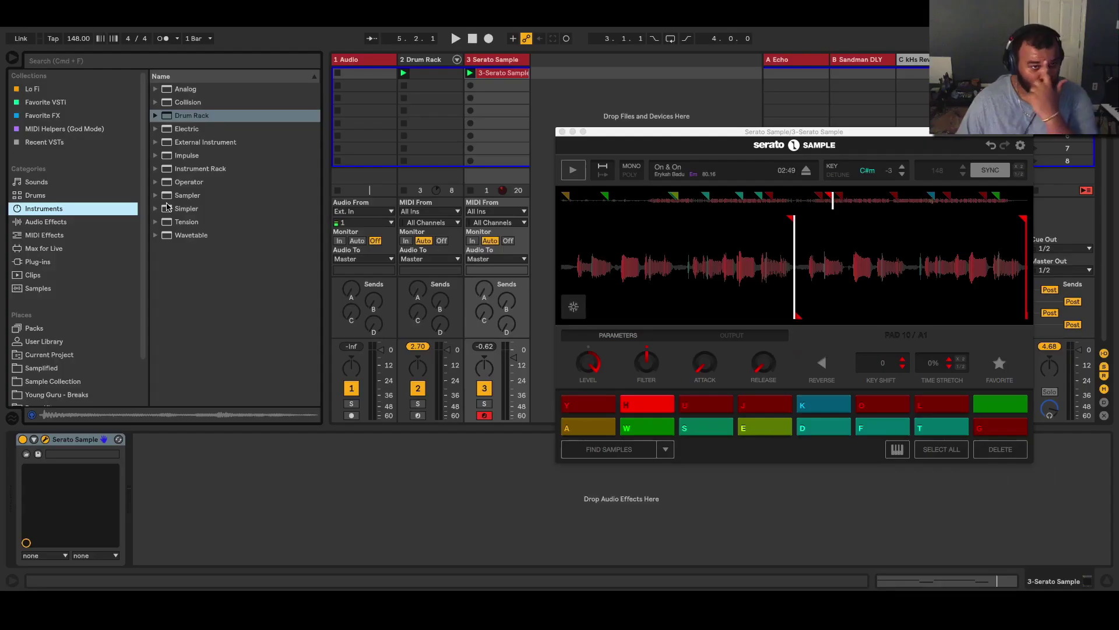
click(156, 208)
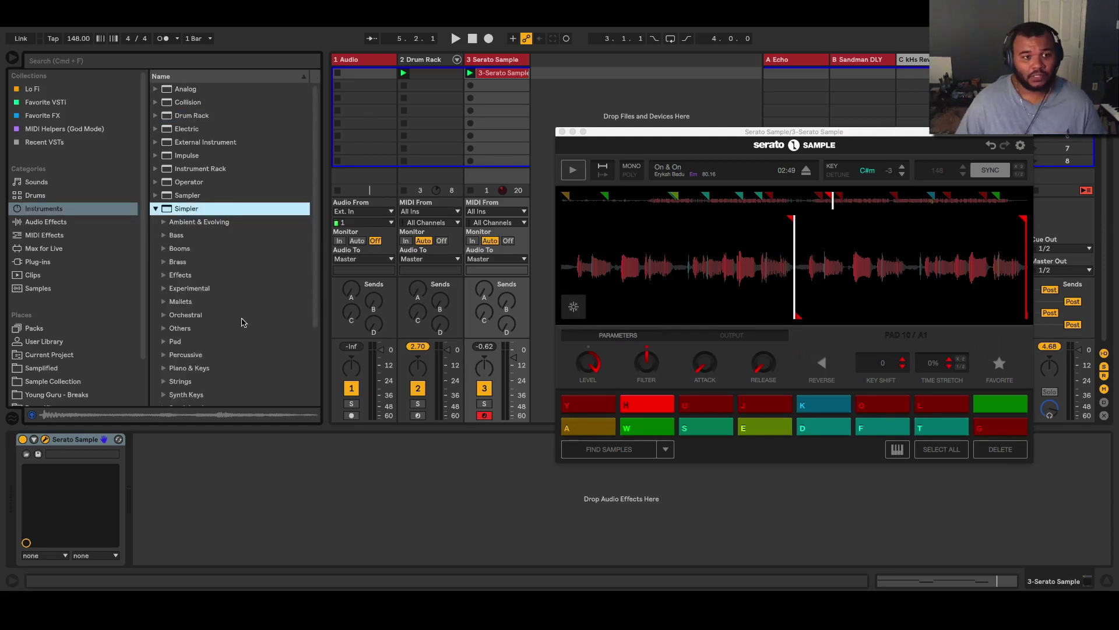
scroll(215, 315, down, 2)
click(157, 156)
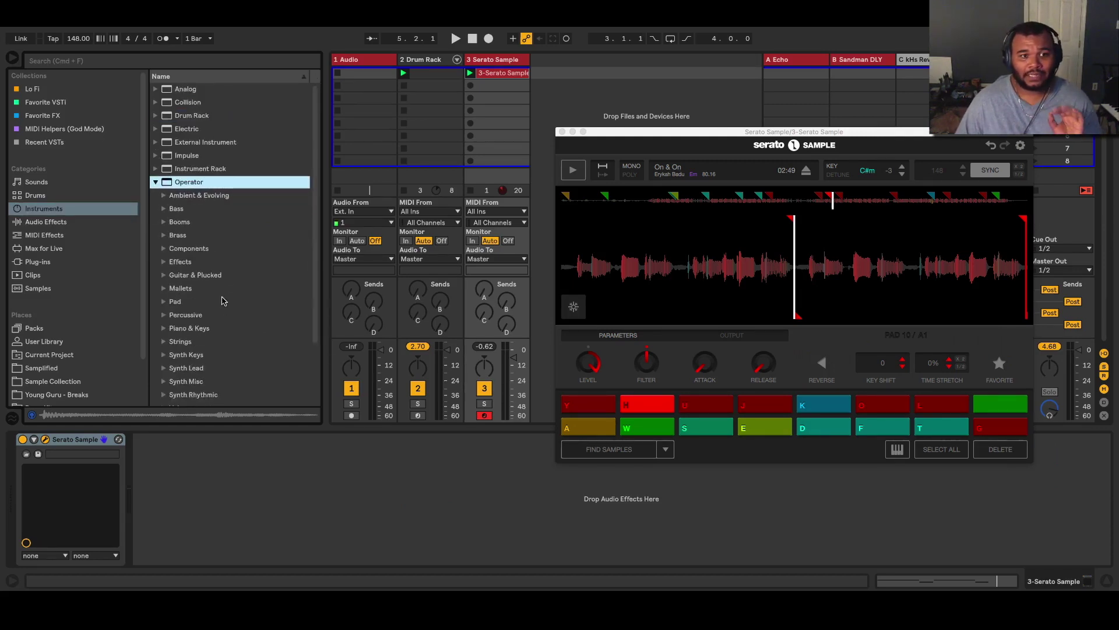
click(164, 209)
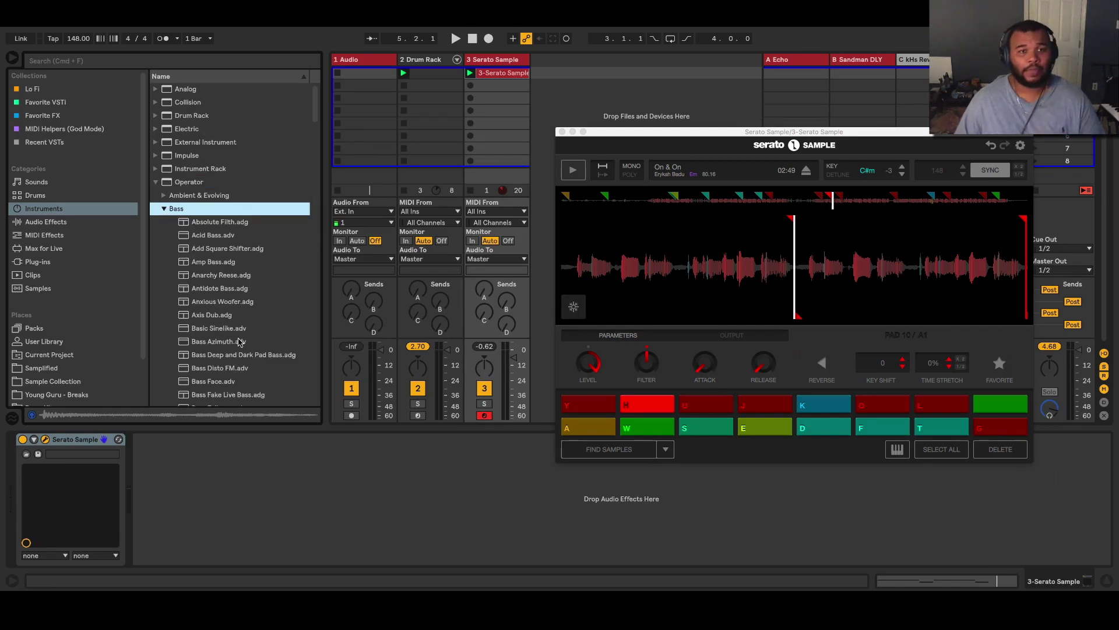
drag(232, 326, 554, 73)
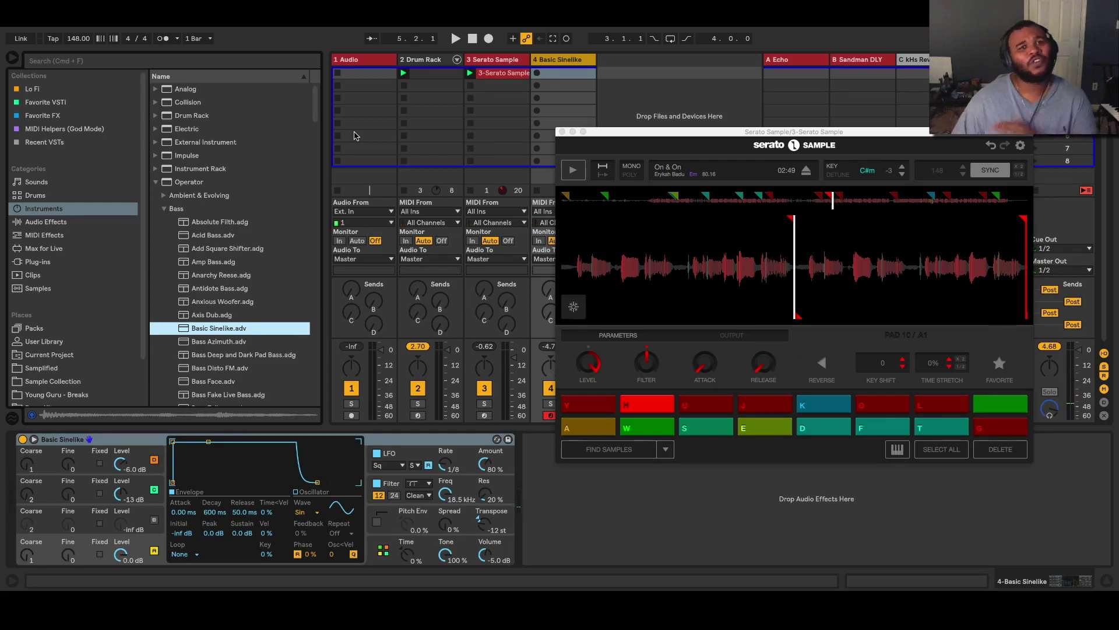
Play back the Drum Rack clip together with the recorded Serato Sample clip to hear how they fit.
key(space)
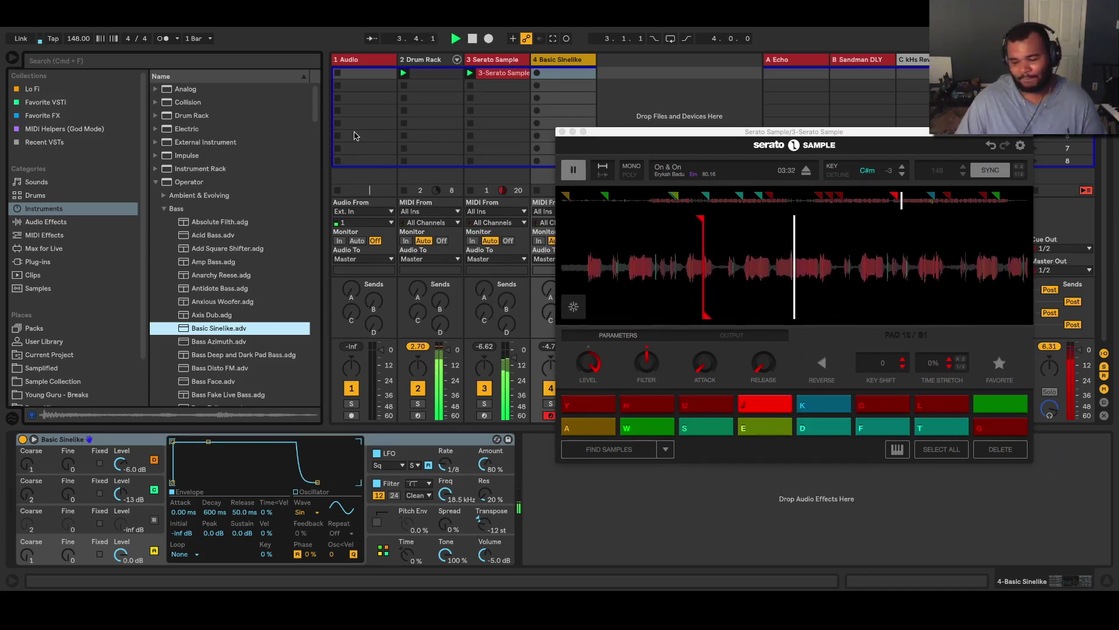
key(h)
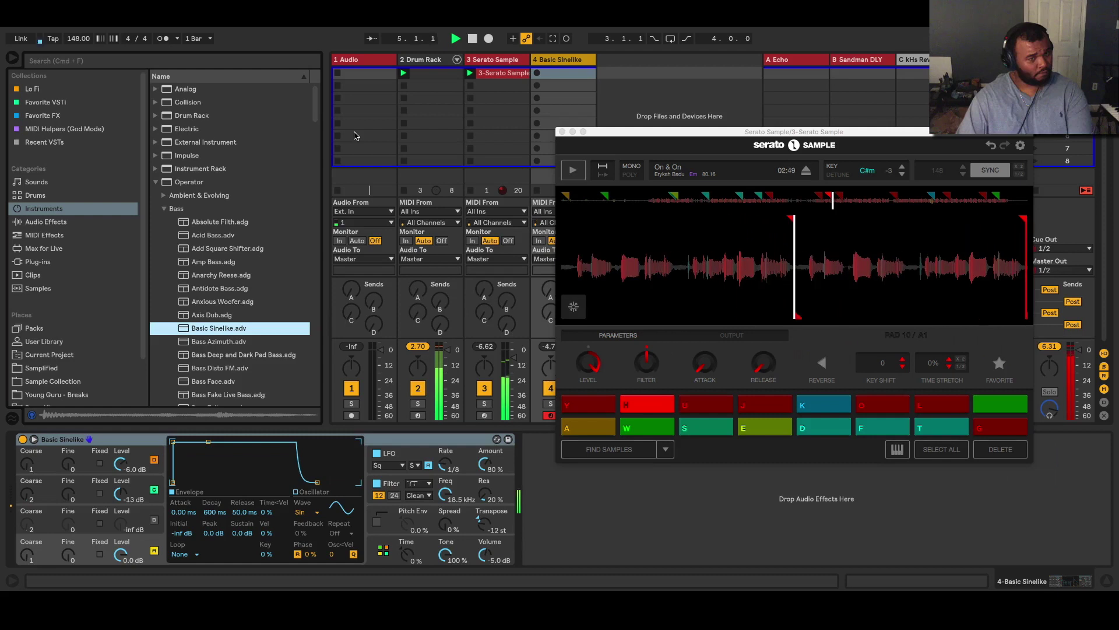
key(j)
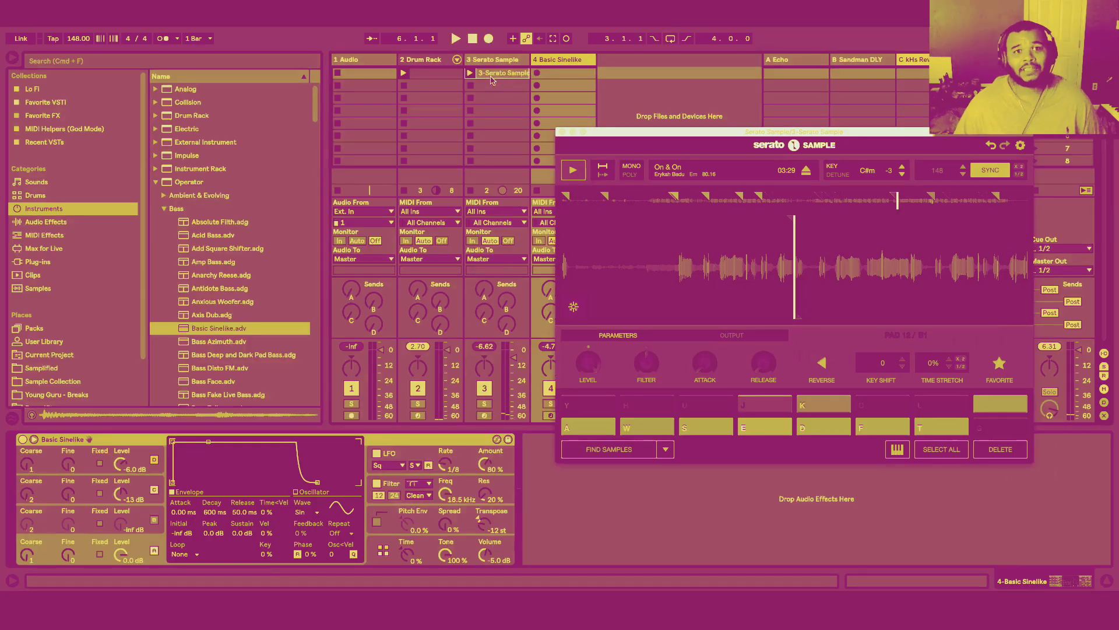
Open the Serato Sample clip with its note view folded, shorten its loop to 4 bars, and audition the result.
double_click(502, 73)
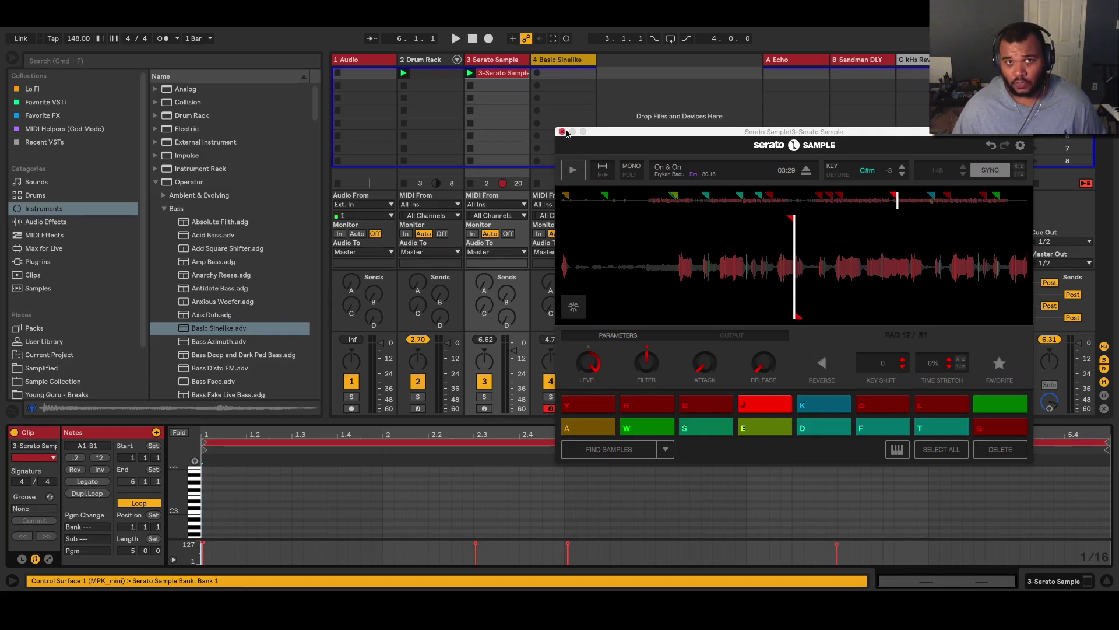
click(563, 132)
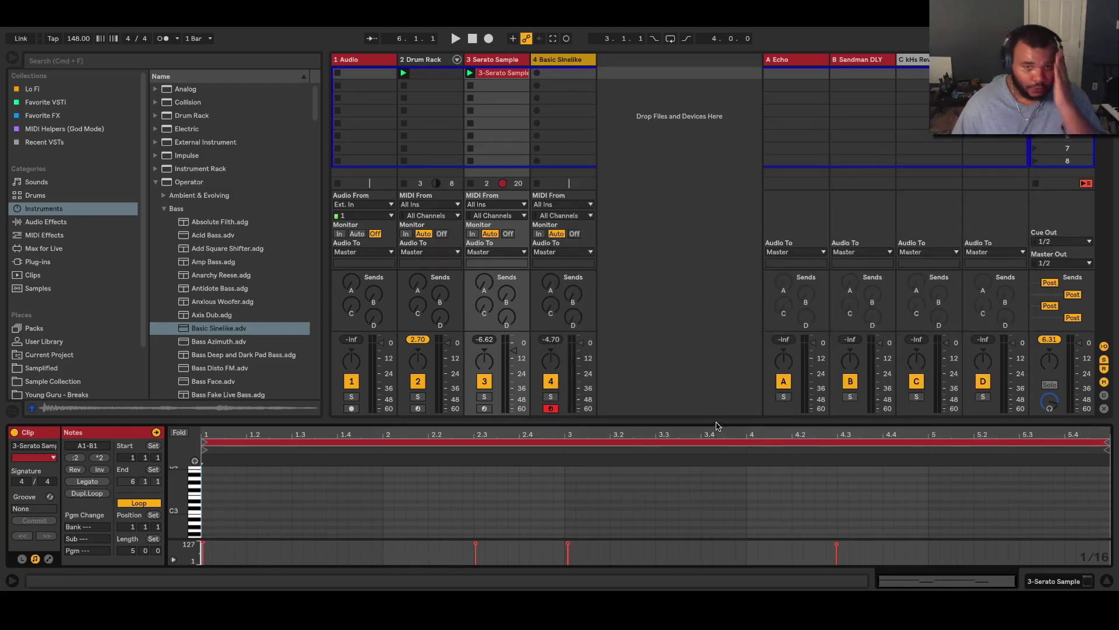
drag(716, 426, 718, 418)
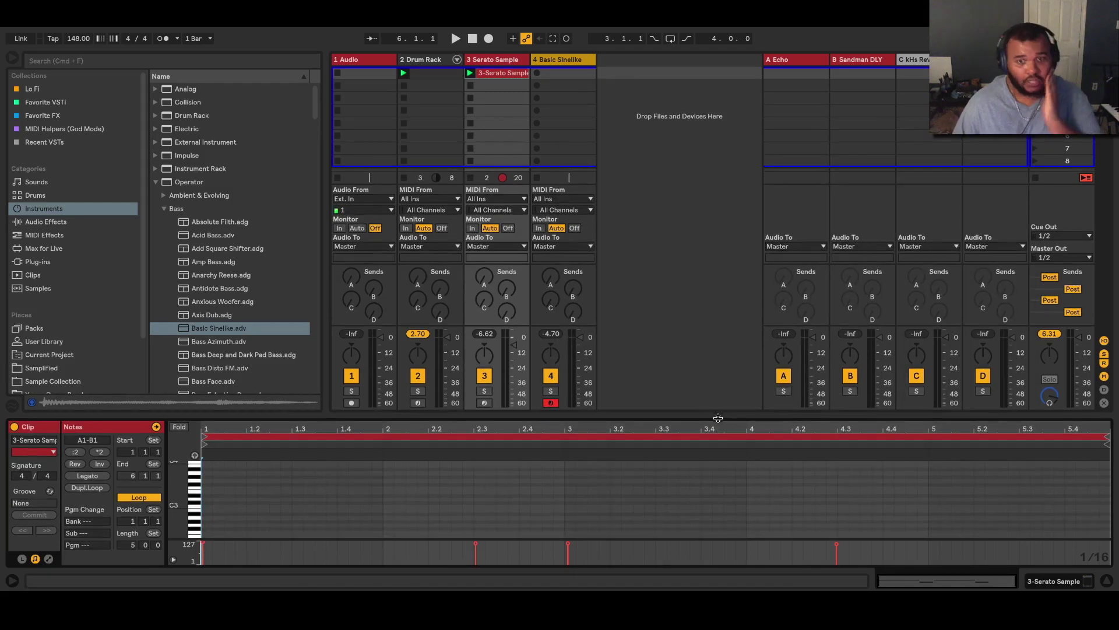
click(176, 427)
drag(1105, 449, 920, 450)
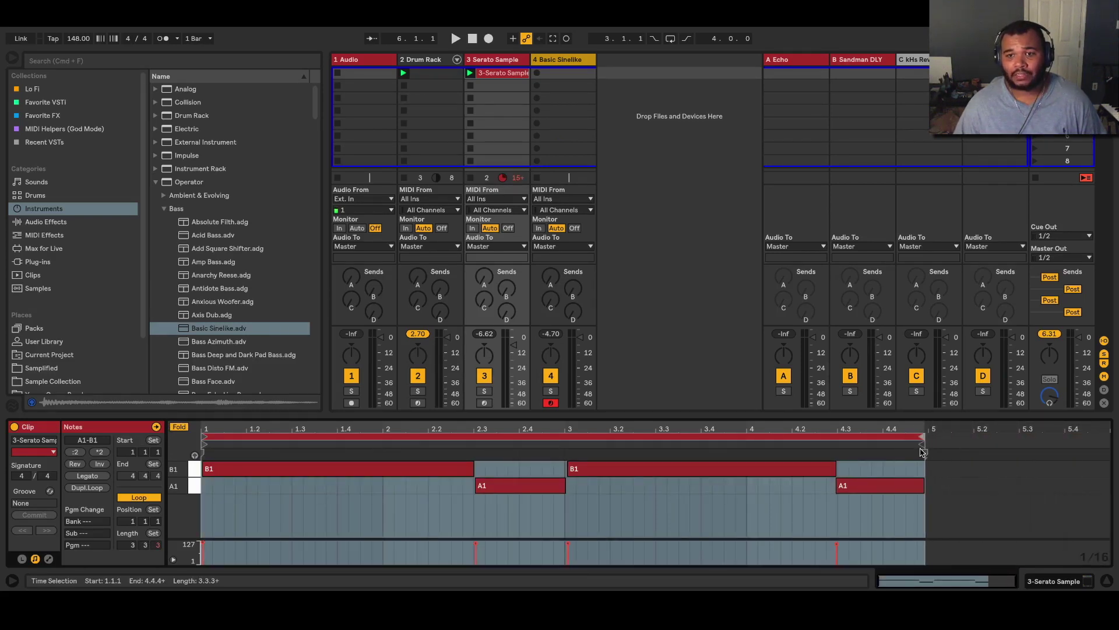
drag(924, 436, 929, 437)
key(space)
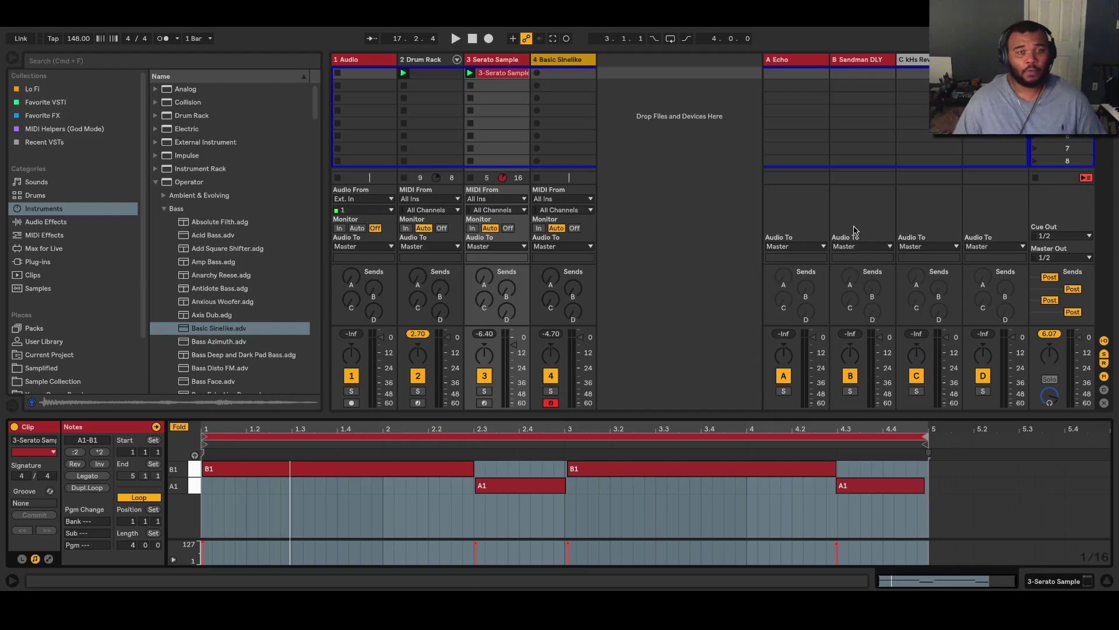
Deactivate Serato Sample track 3 and duplicate the track.
click(481, 378)
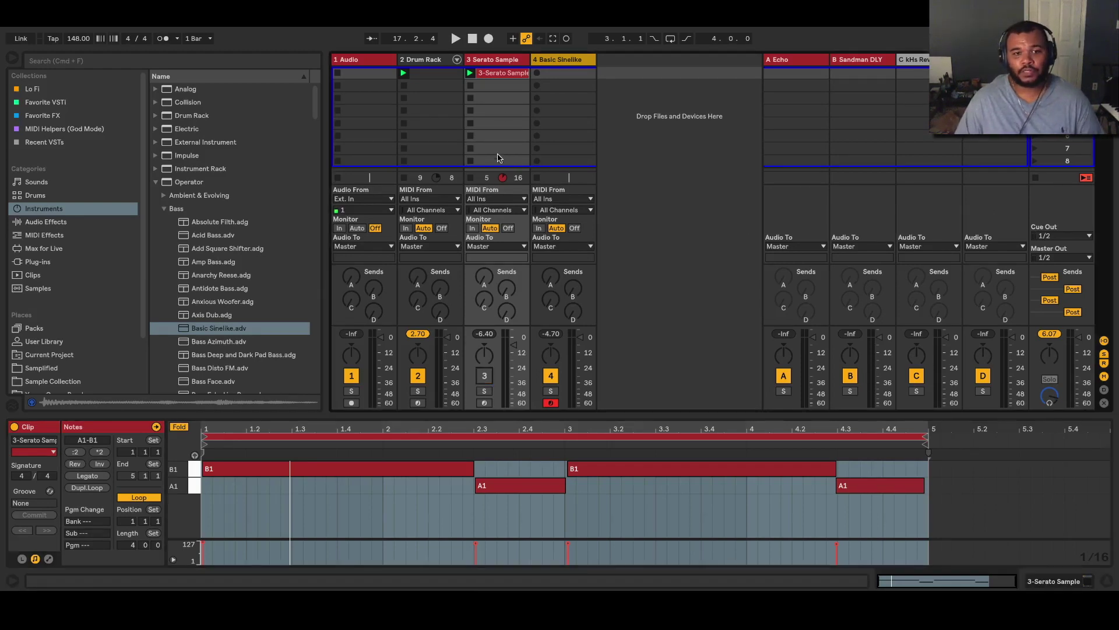
right_click(506, 64)
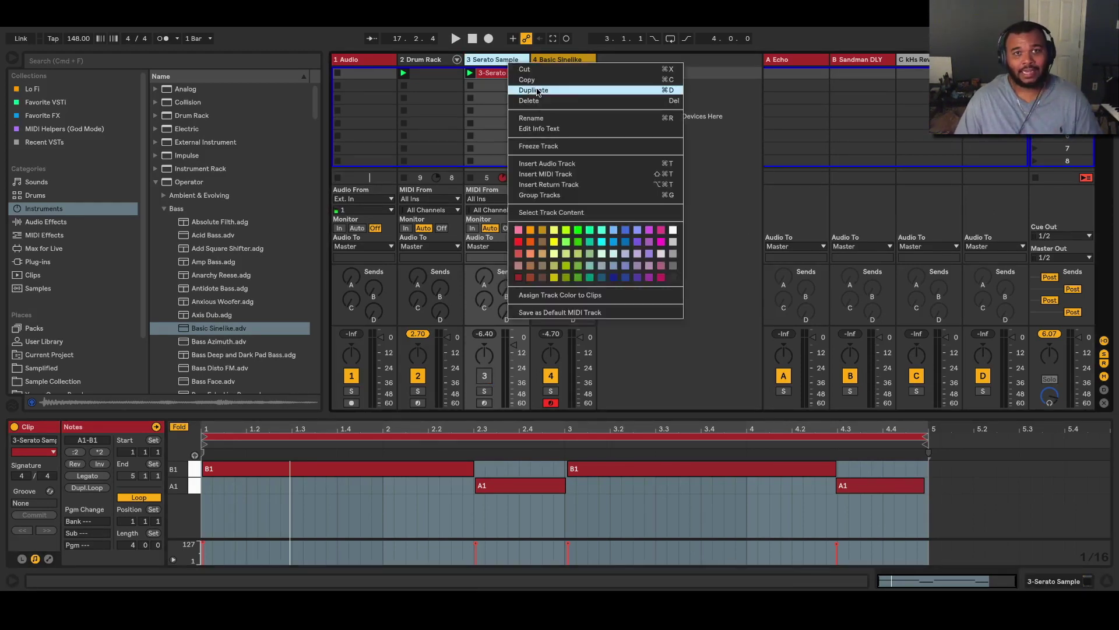
key(Return)
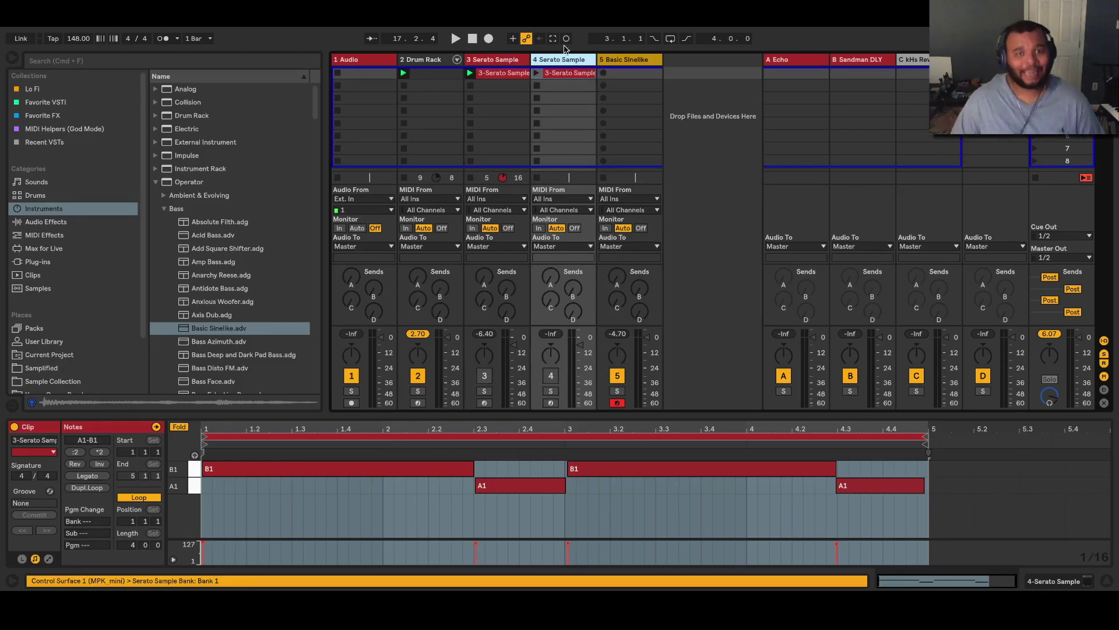
Delete the copied clip from the duplicated Serato Sample track 4 and reactivate that track.
click(561, 74)
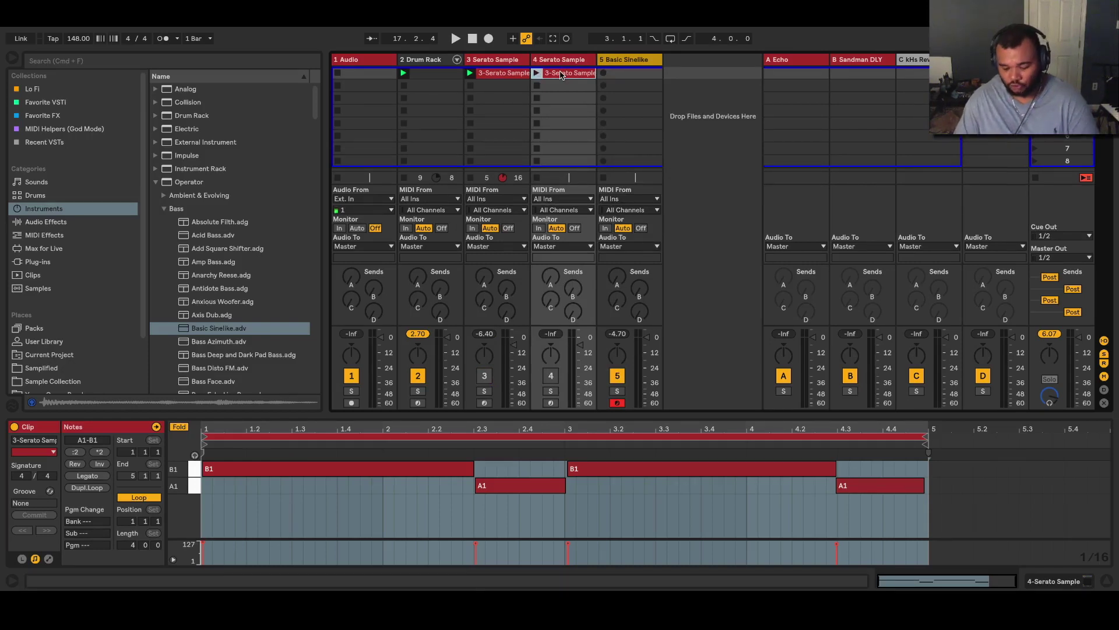
right_click(557, 82)
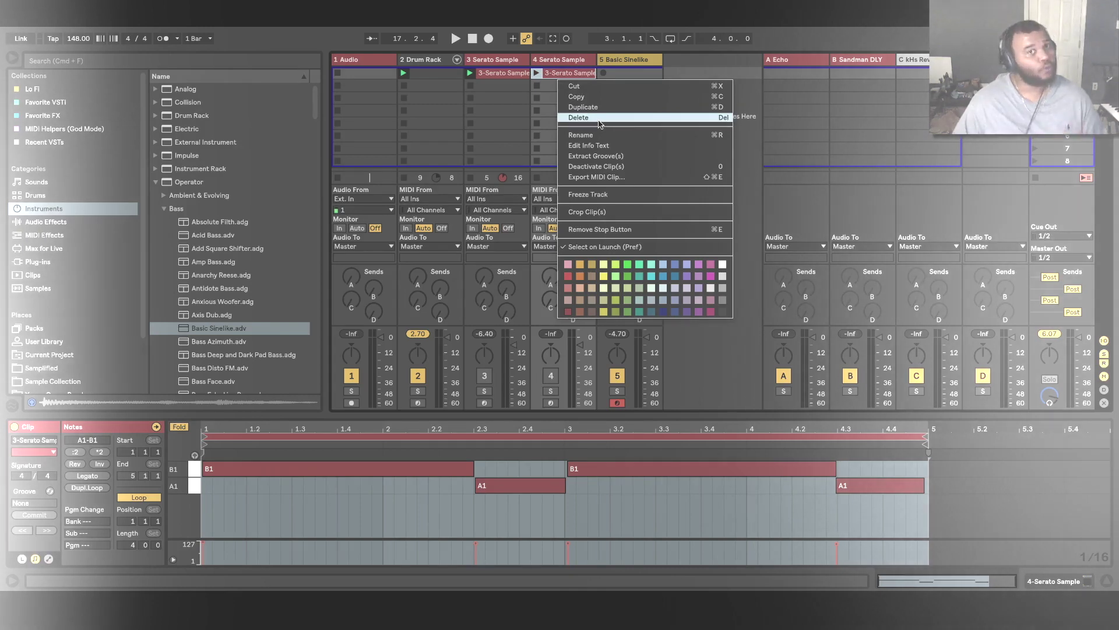
click(583, 114)
click(570, 60)
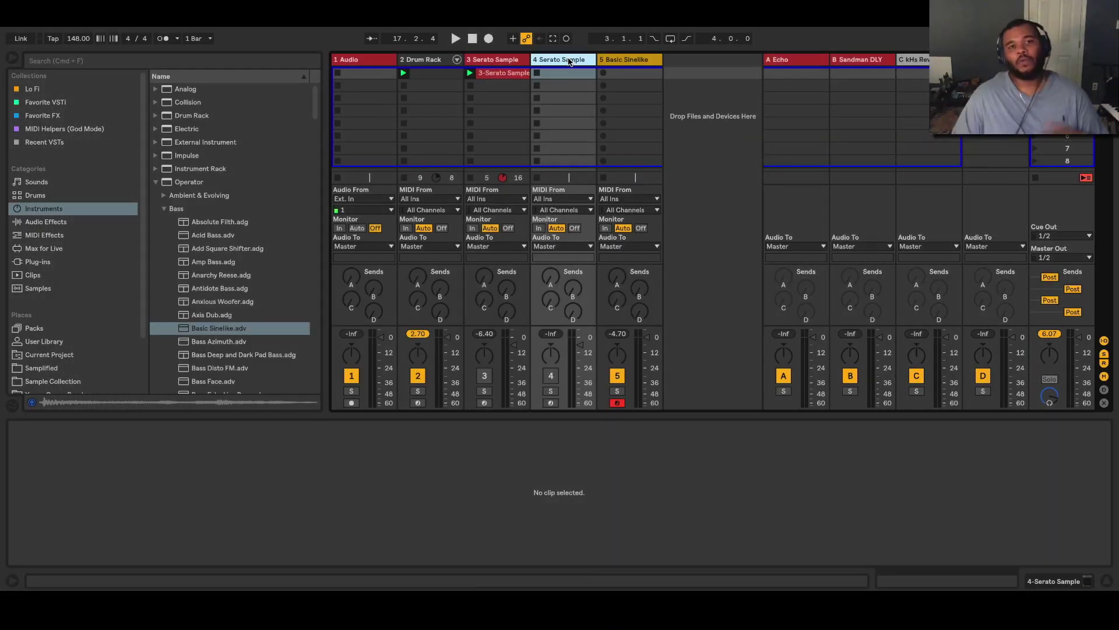
key(0)
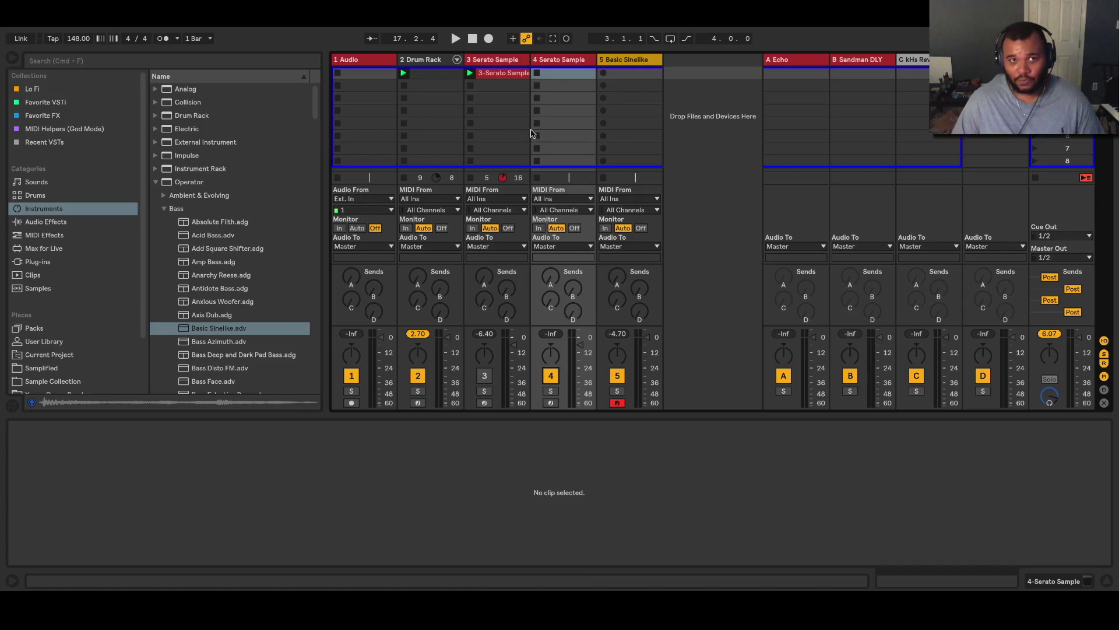
Show the Drum Rack track's devices with the Drum Kits folder, and rehearse a pattern on the drum pads.
click(439, 72)
click(1051, 585)
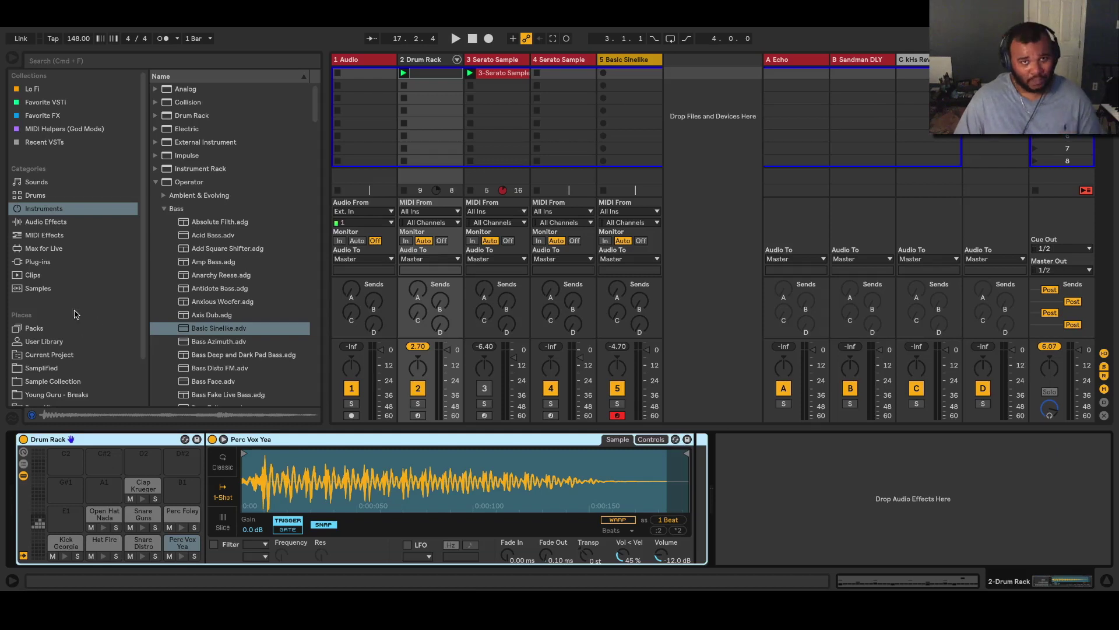
scroll(104, 276, down, 3)
click(41, 359)
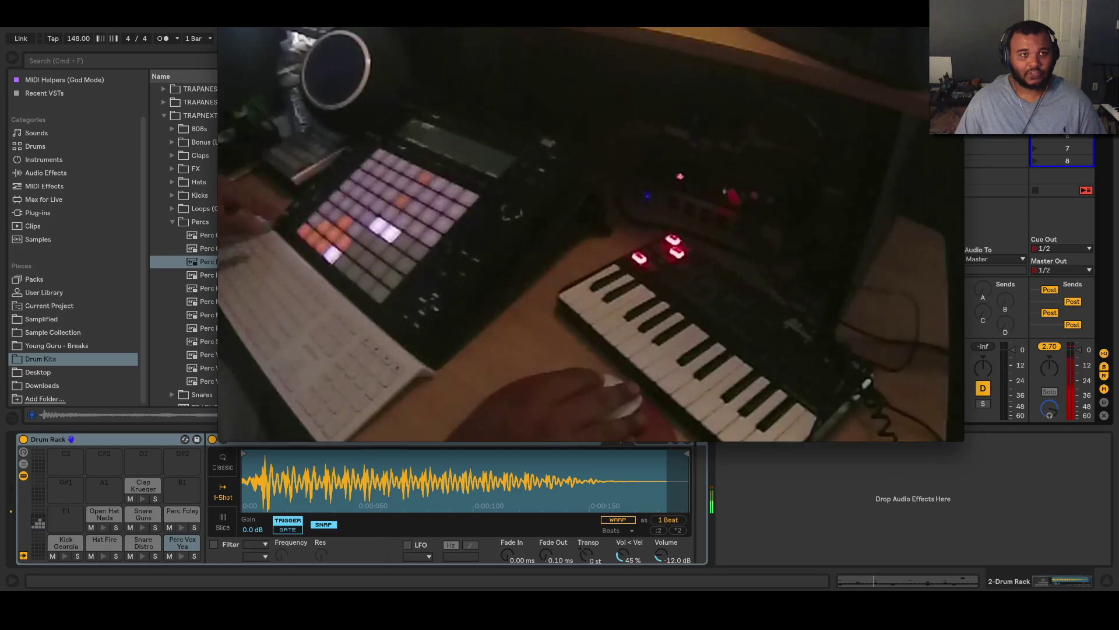
click(406, 137)
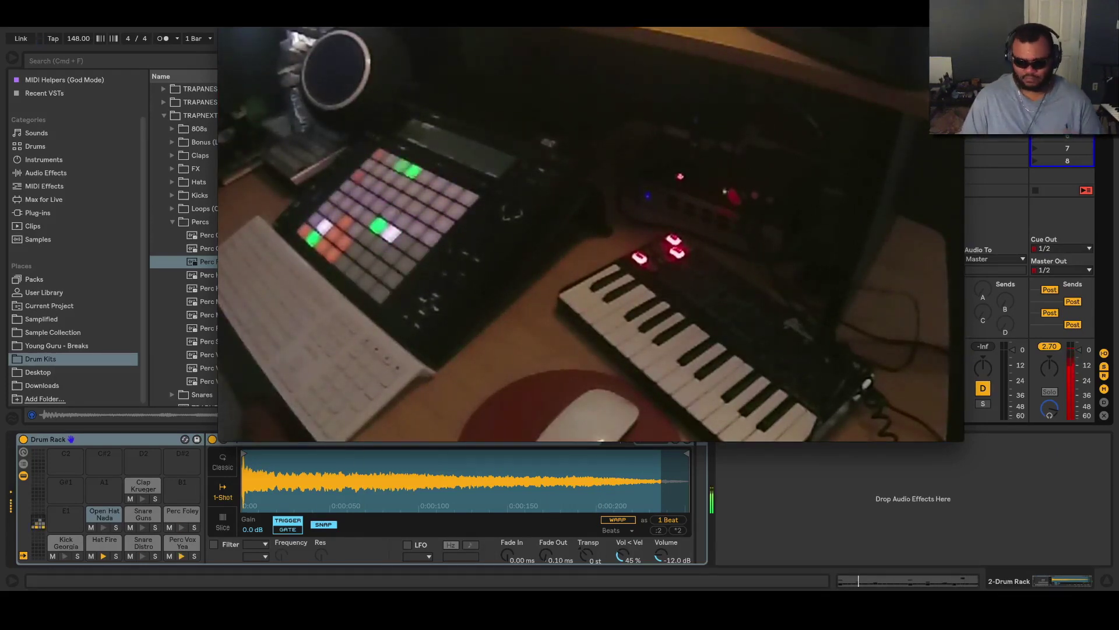
mouse_move(590, 356)
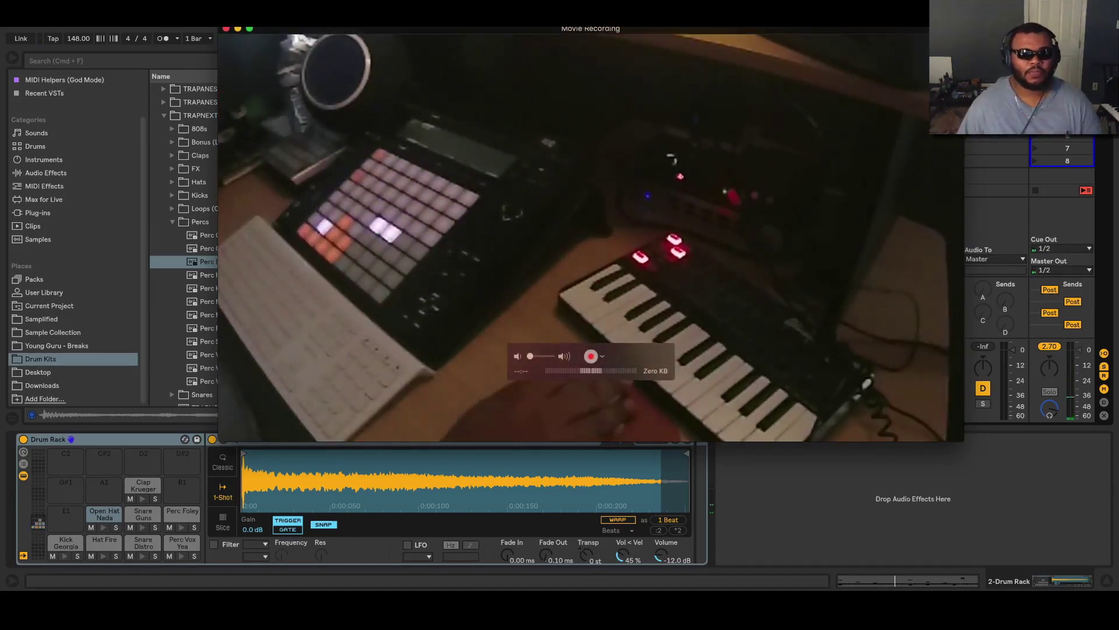
Replace the Hat Fire pad sample with Hat Nada.wav from the TRAPNEXTDOOR Vol.1 Hats folder and test the drums with it.
click(166, 208)
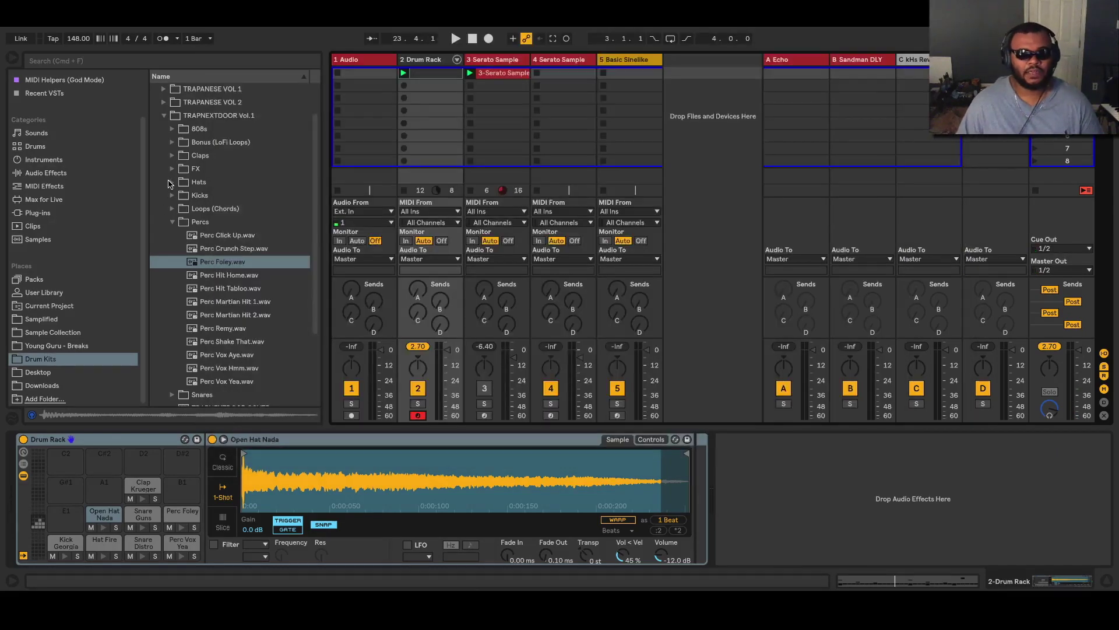
click(171, 182)
click(227, 272)
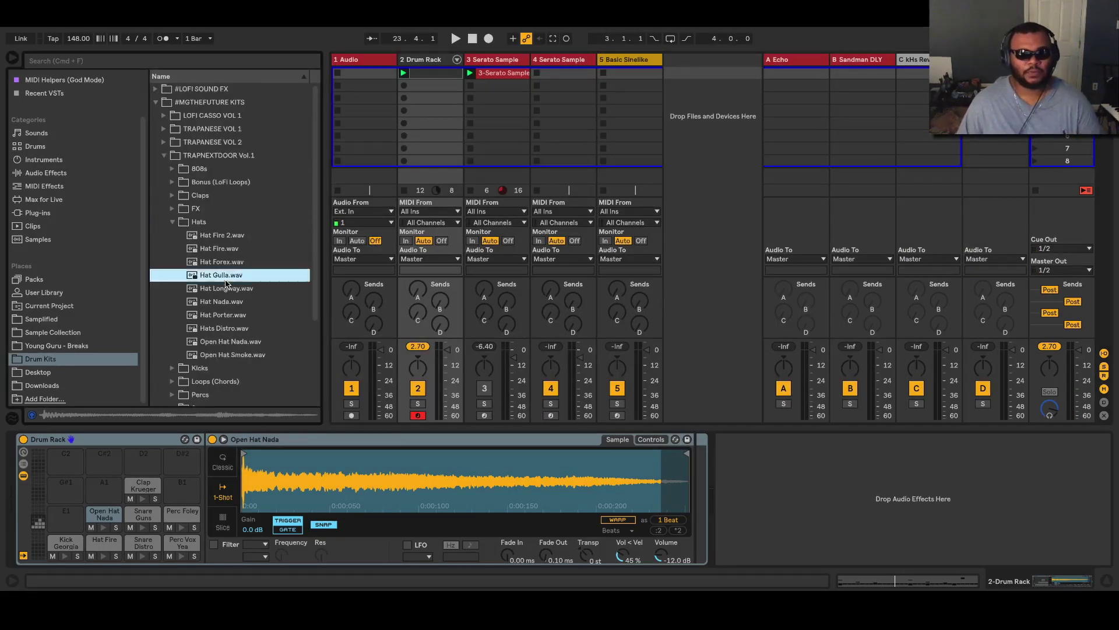
click(235, 302)
drag(112, 555, 110, 552)
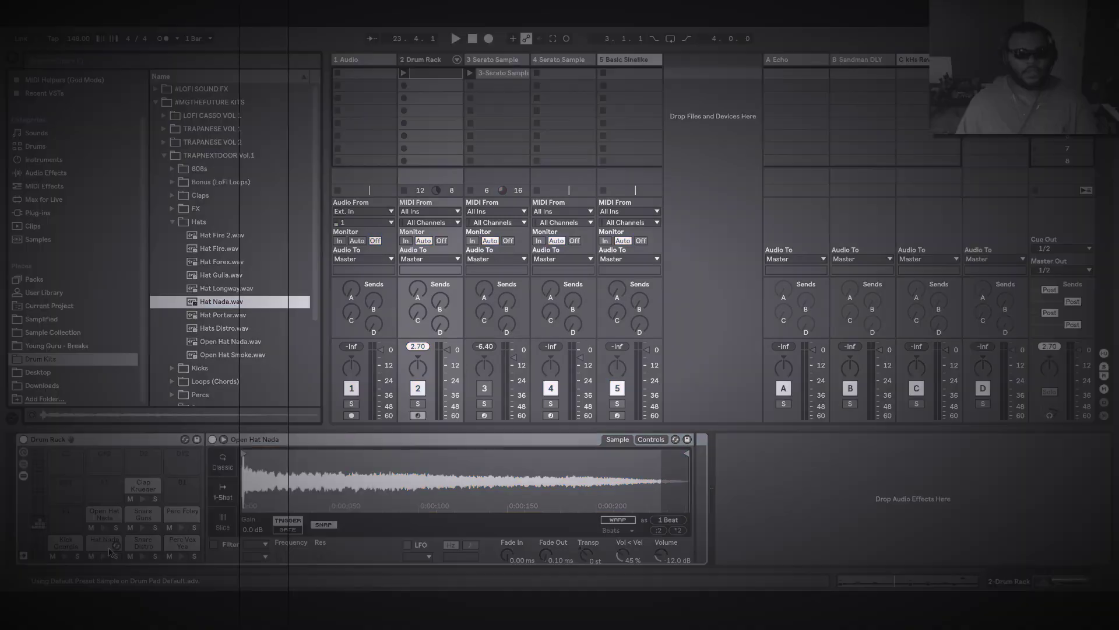
key(space)
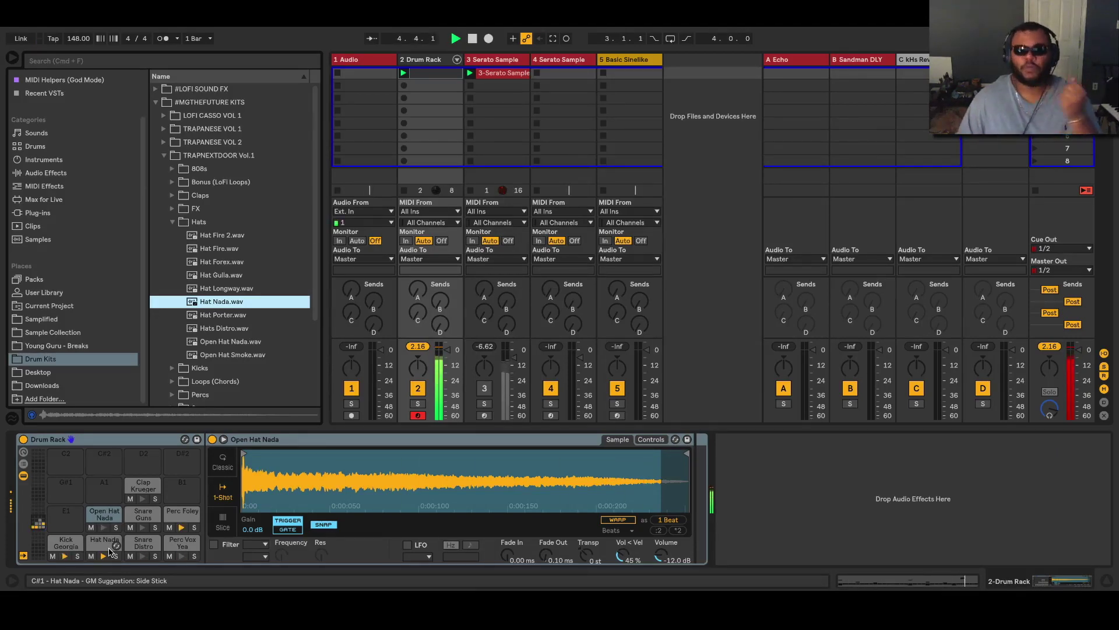
click(456, 38)
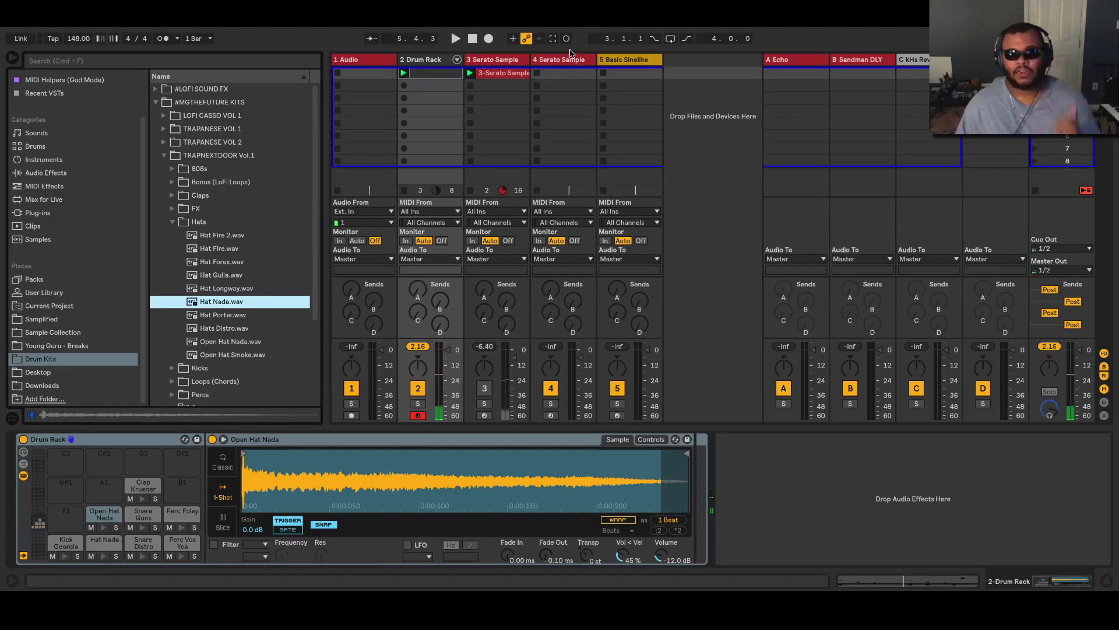
Open the Serato Sample plug-in on track 4 and eject its loaded song.
click(561, 60)
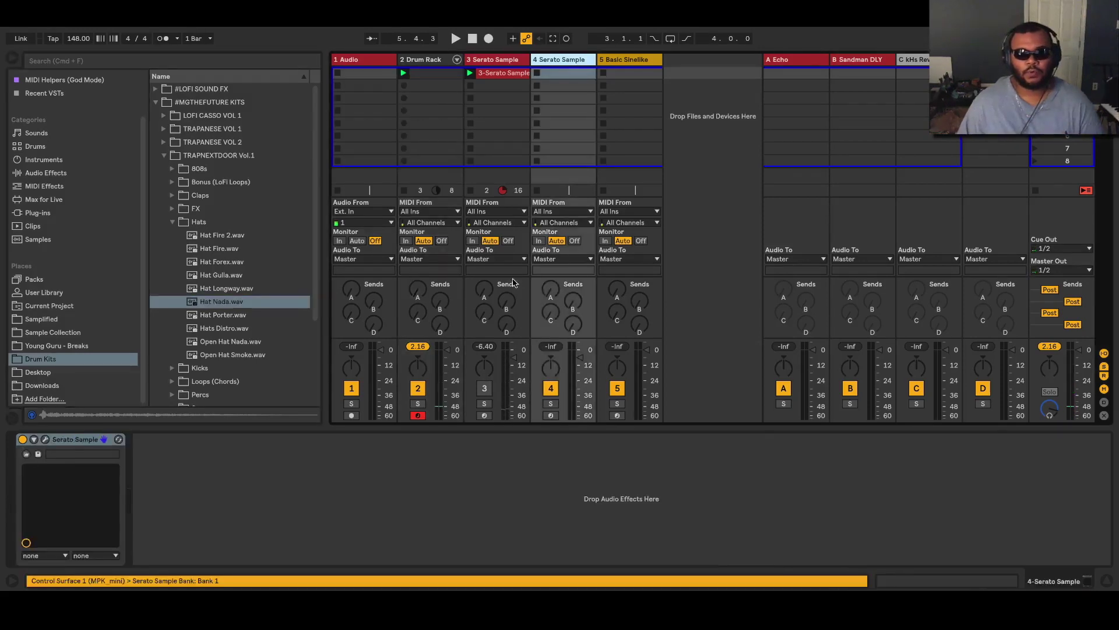
click(46, 440)
drag(852, 132, 763, 186)
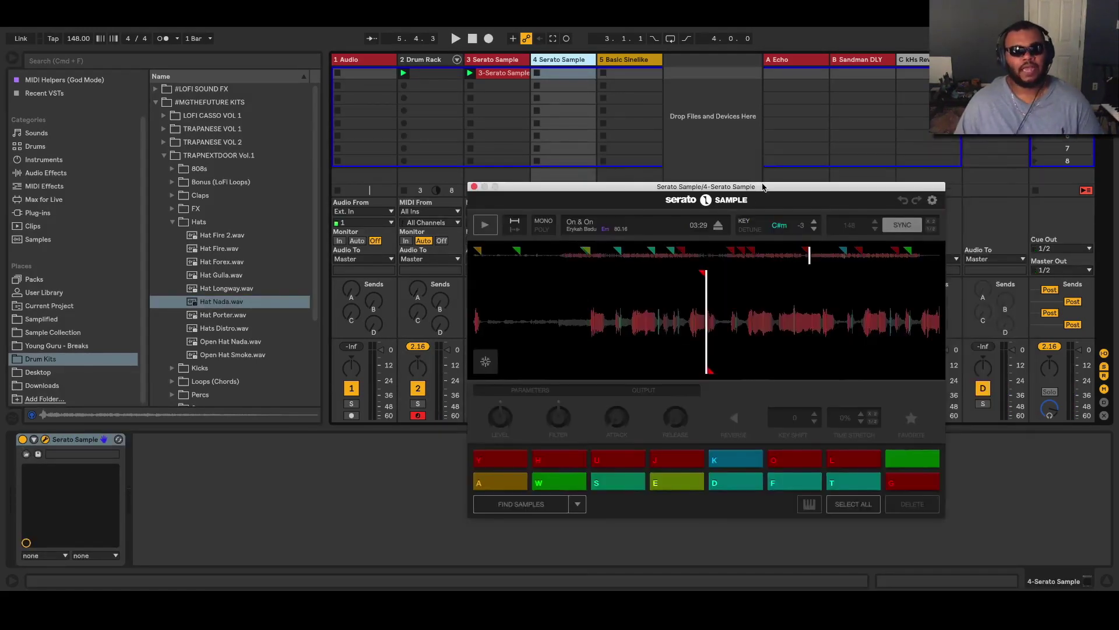
click(717, 226)
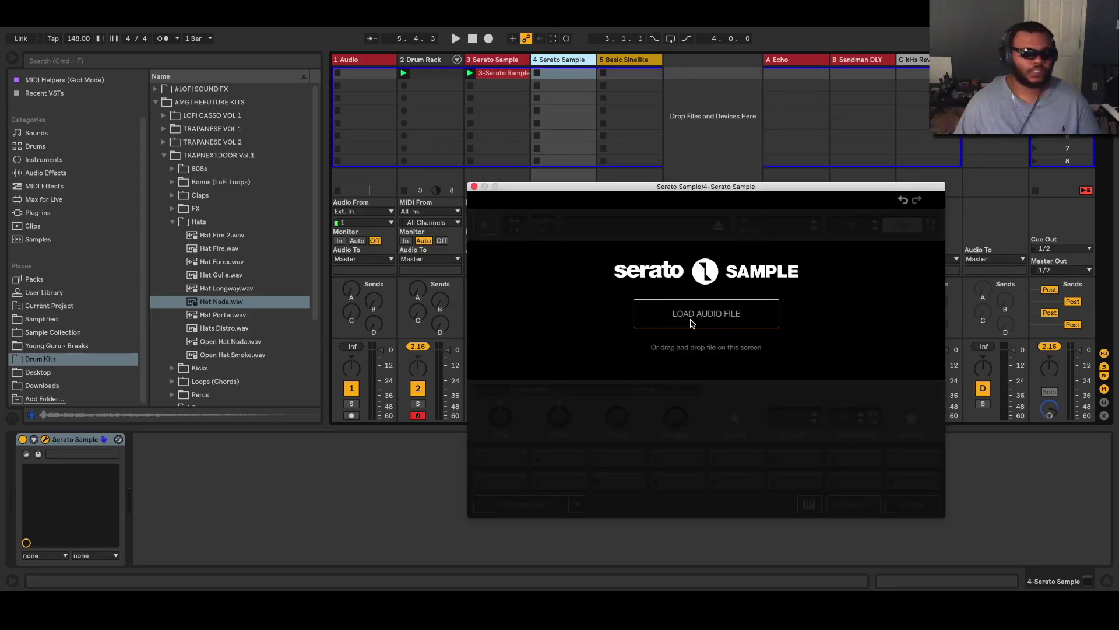
Load "038 - Mariah Carey - Honey (LP Version).mp3" from the 100 Greatest R&B Songs folder into the plug-in.
click(692, 318)
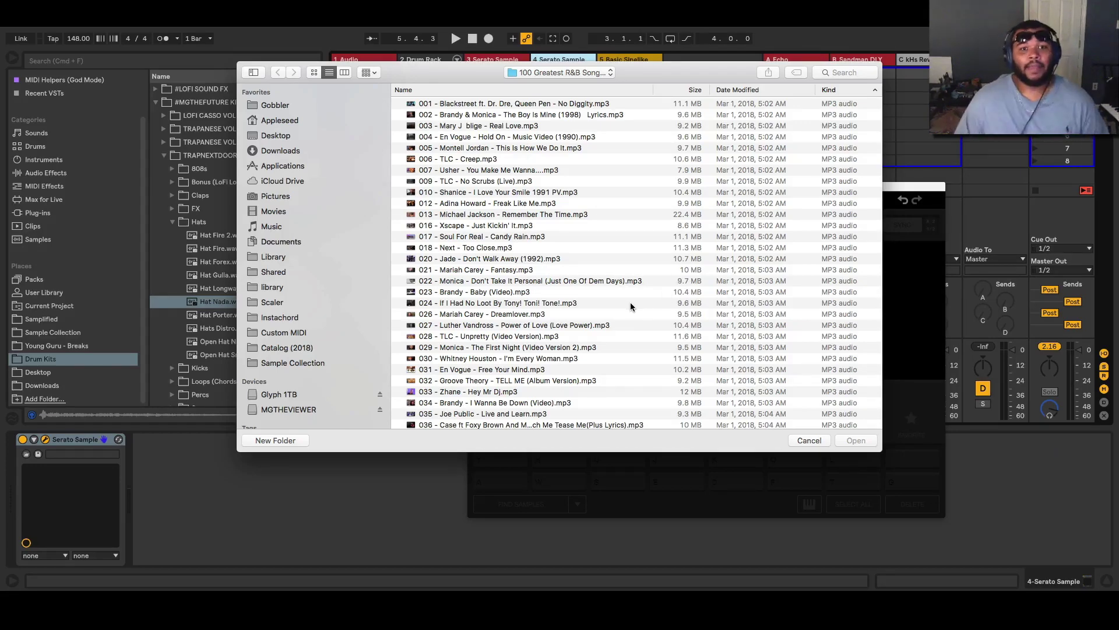
scroll(632, 303, down, 1)
scroll(629, 306, down, 5)
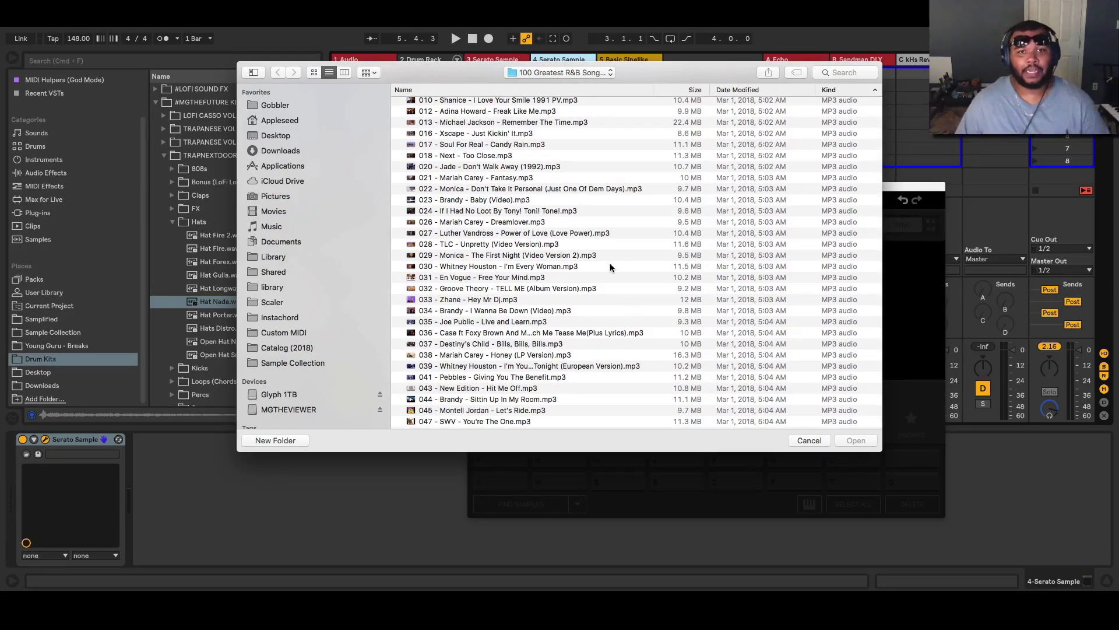
scroll(607, 280, down, 4)
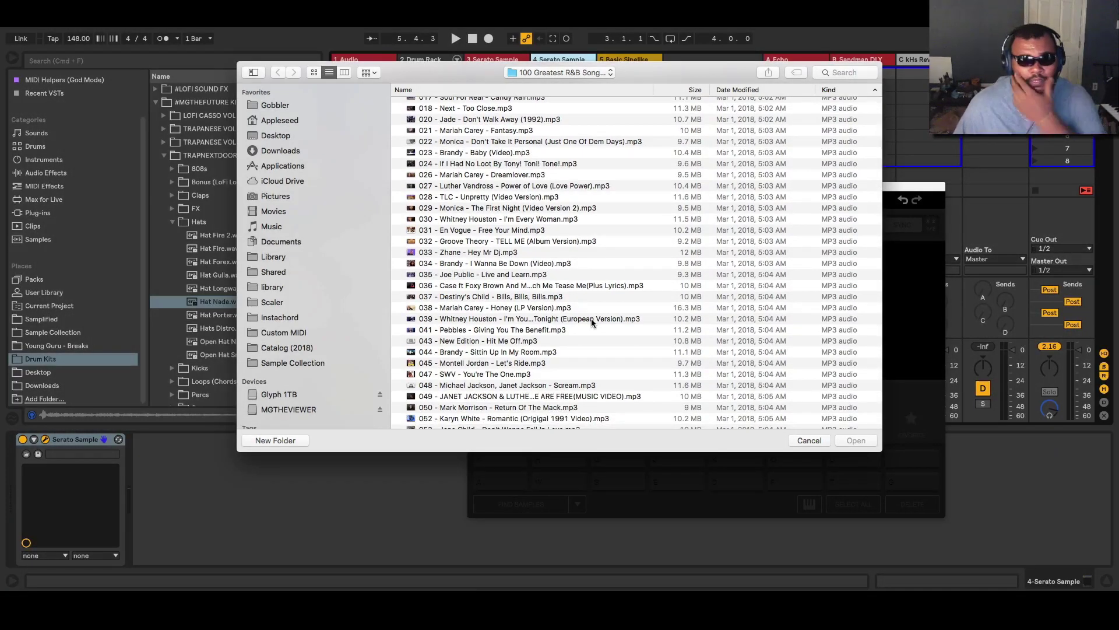
click(525, 297)
click(524, 307)
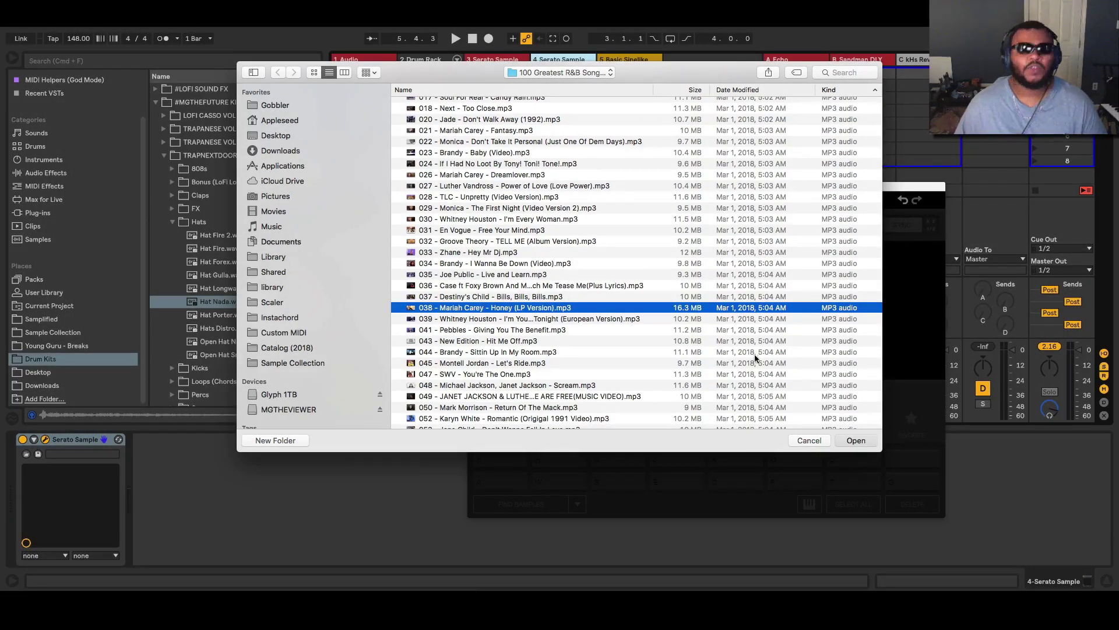
key(Return)
Have Serato Sample find samples in Honey automatically and audition pad G.
drag(782, 193, 689, 144)
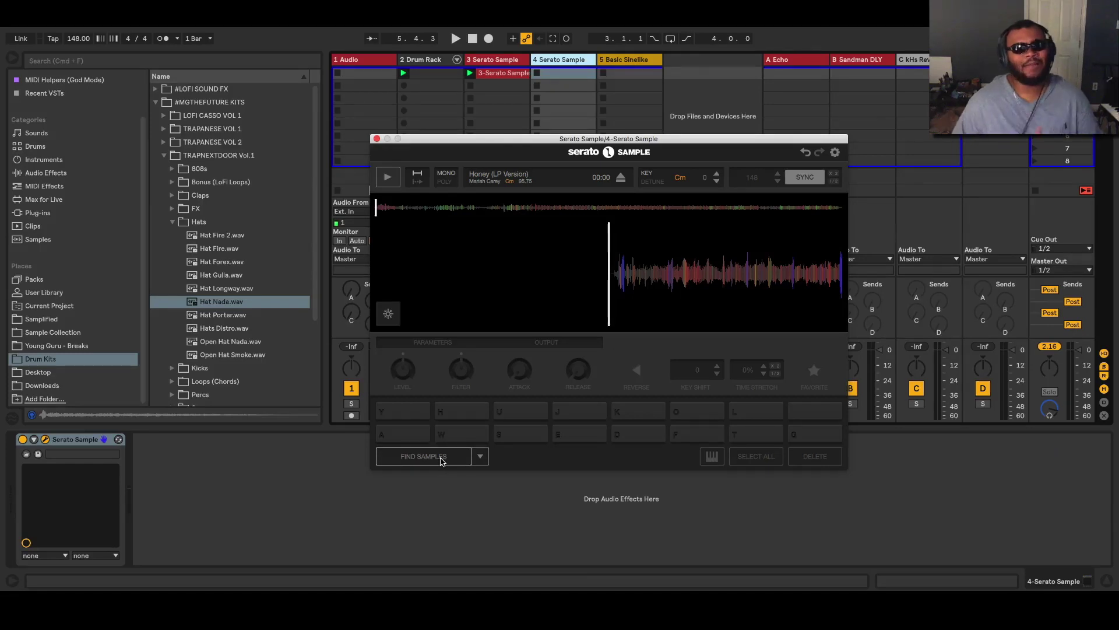
click(441, 456)
drag(582, 139, 518, 118)
key(g)
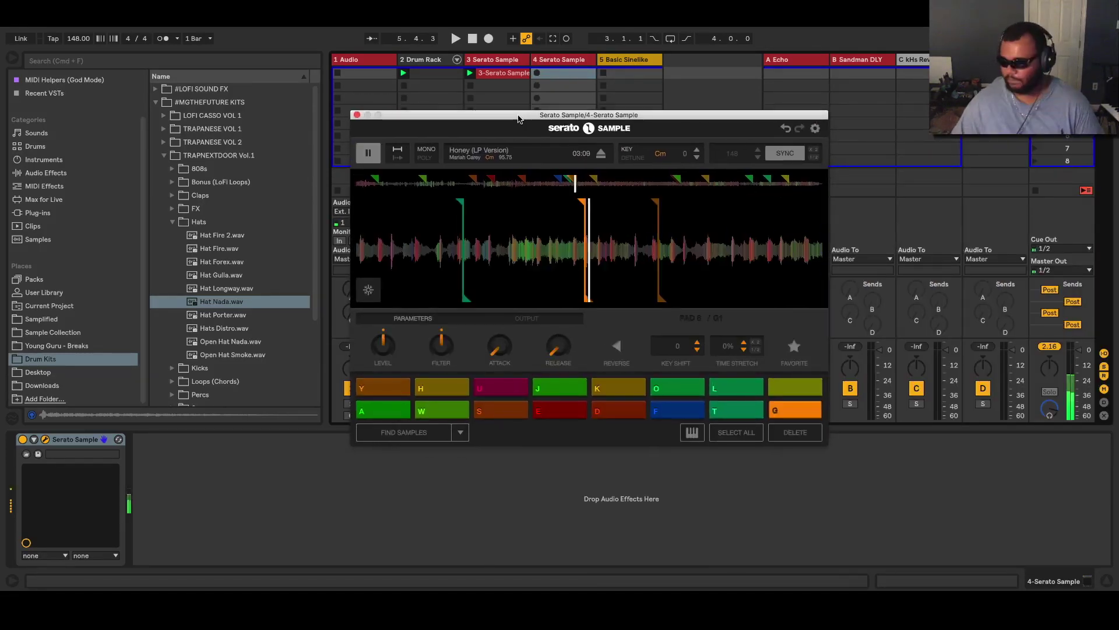
Lower the song's key by 4 semitones to Abm while auditioning sample pads G, H, J and K.
key(h)
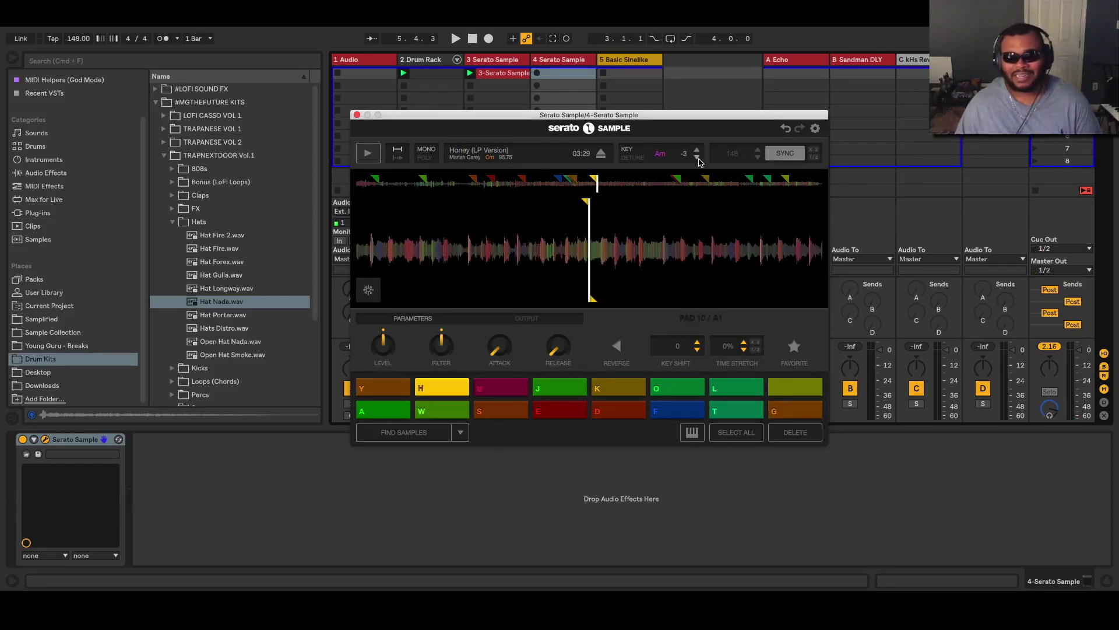
key(g)
key(h)
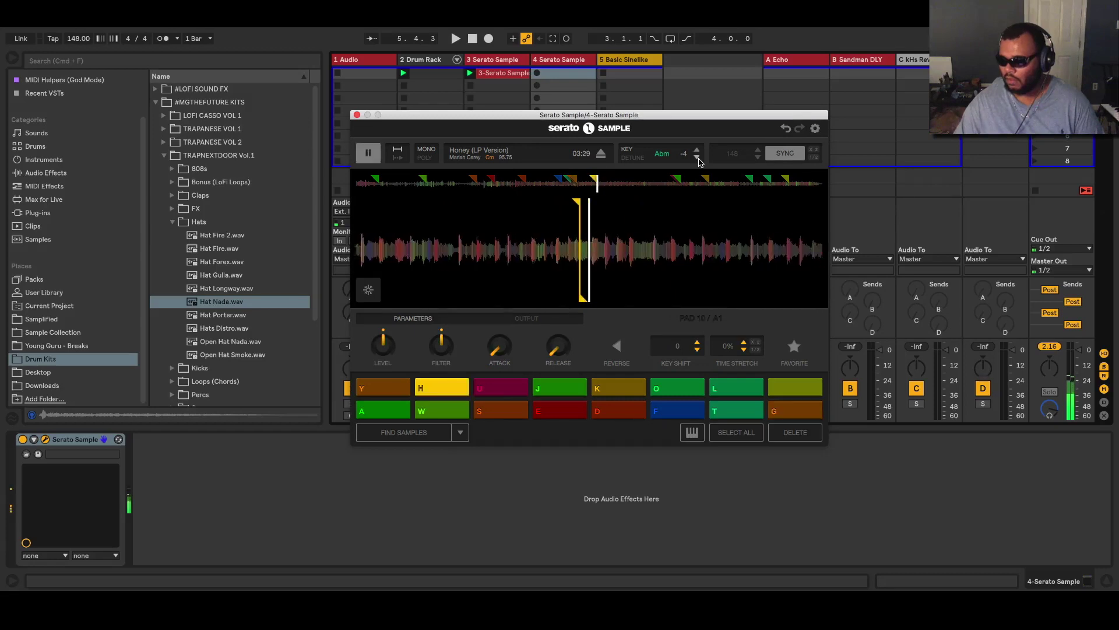
key(j)
key(k)
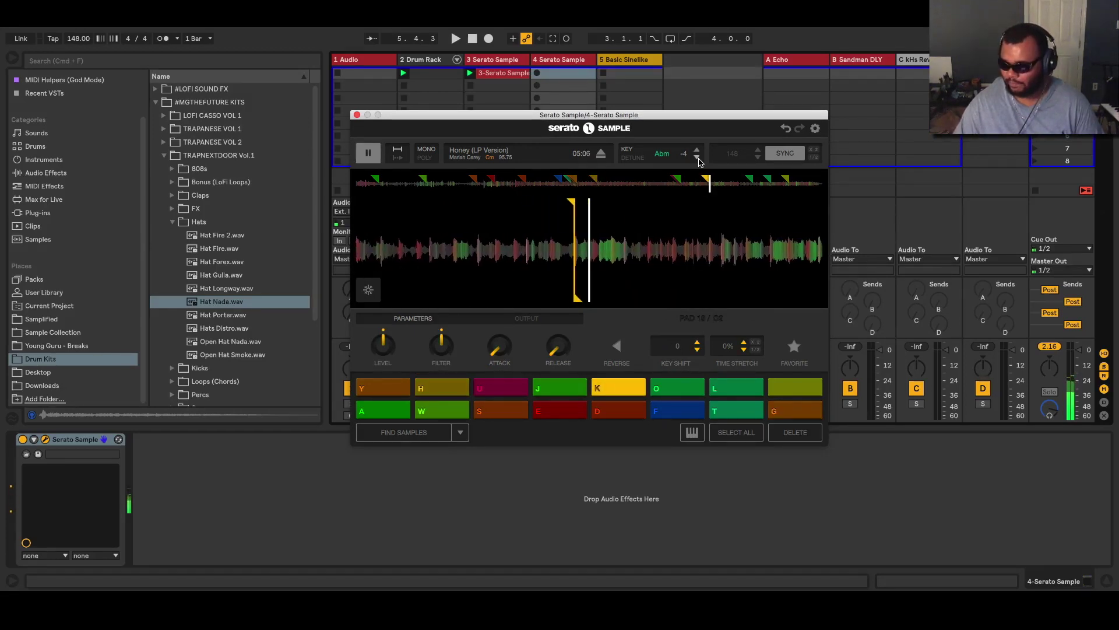
Play the drum loop and rehearse a chop pattern over it, mainly with sample pads K, J, U and Y.
key(space)
key(k)
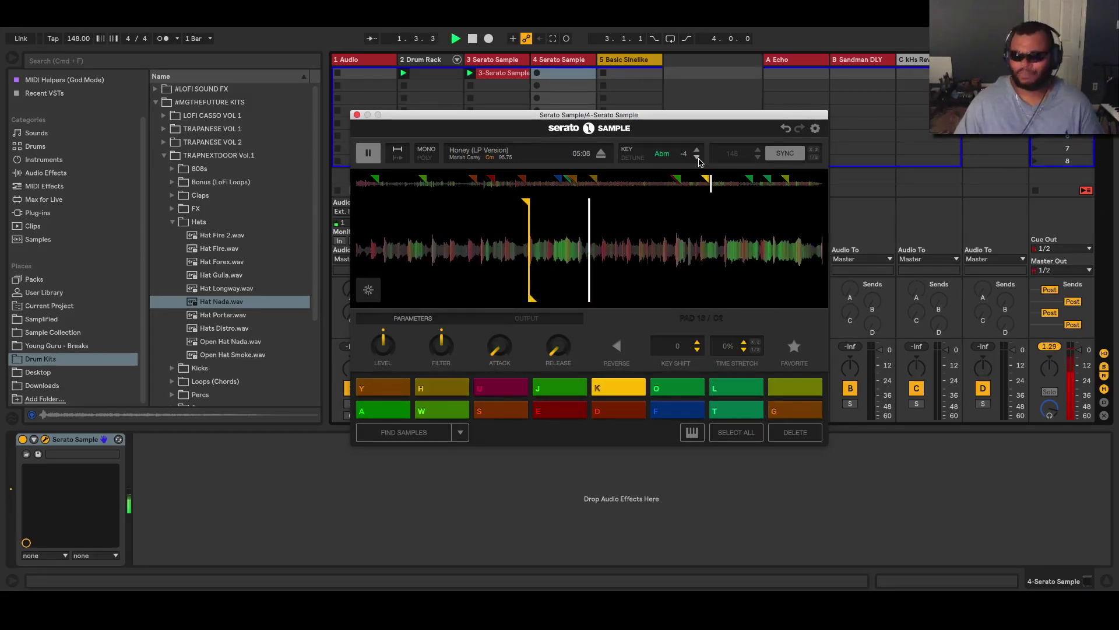
key(k)
key(k)
key(j)
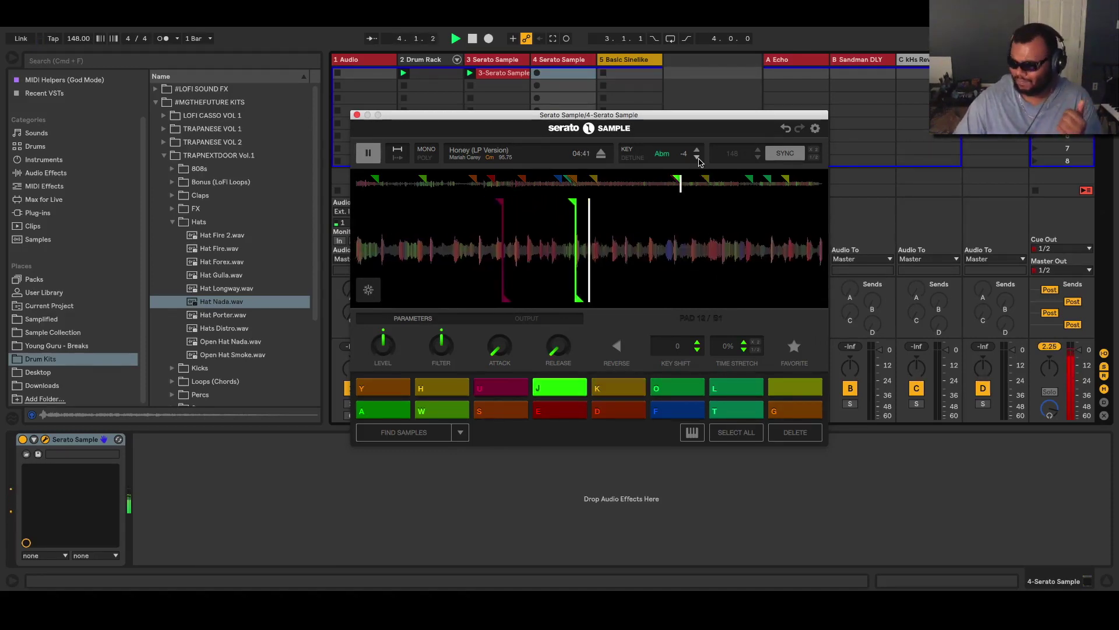
key(k)
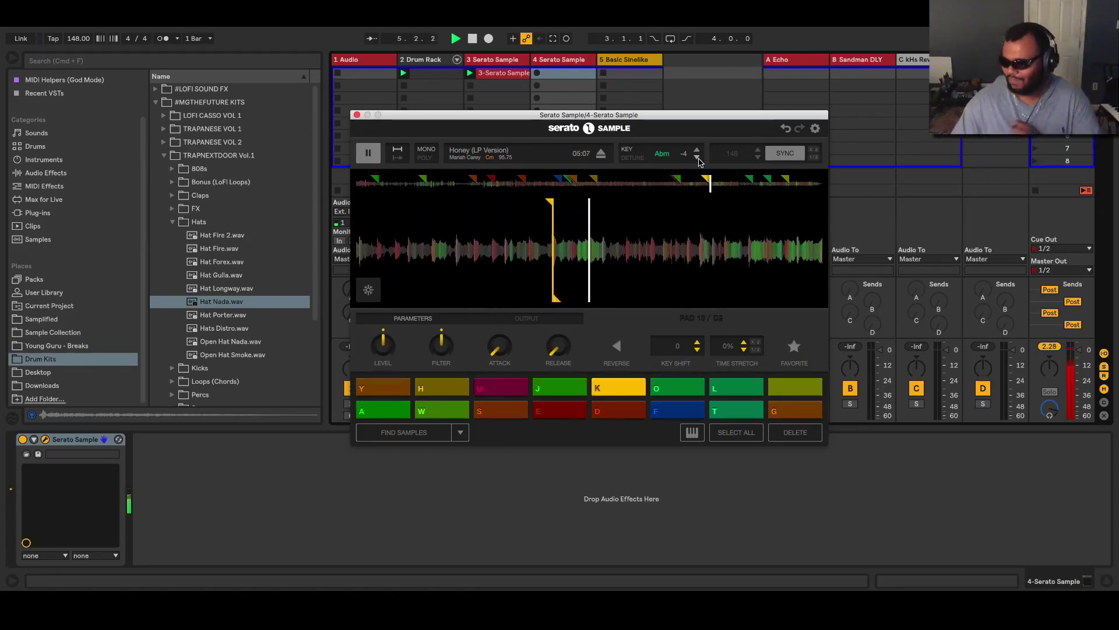
key(u)
key(j)
key(y)
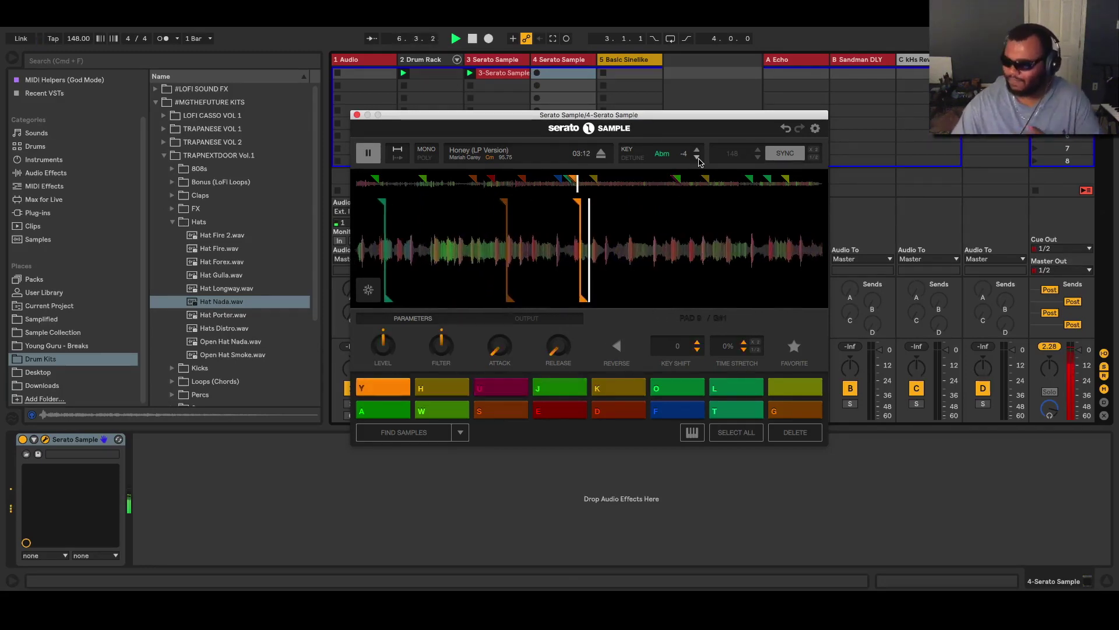
key(u)
key(y)
key(u)
key(y)
key(j)
key(y)
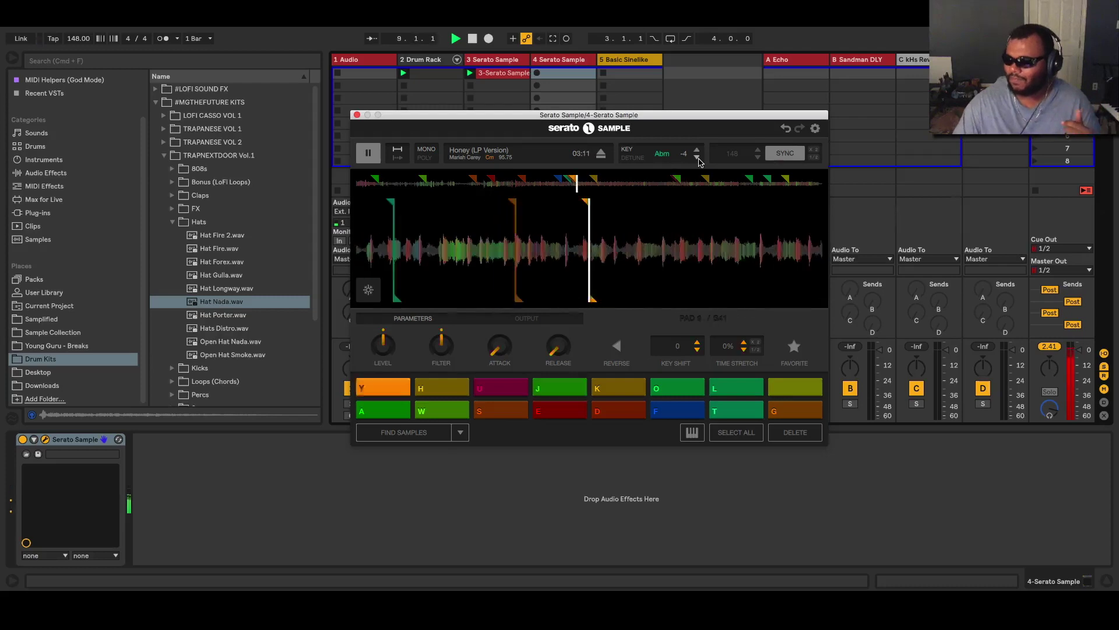
key(h)
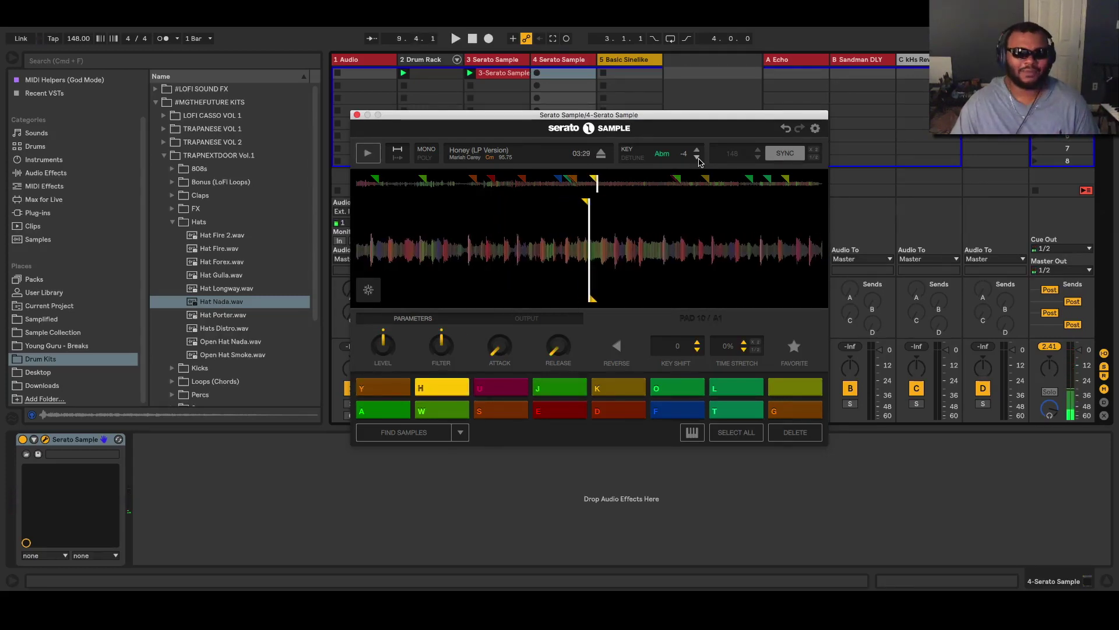
Record a four-bar clip on Serato Sample track 4, alternating pads U and Y three times and holding pad J in bar 4.
key(shift+F9)
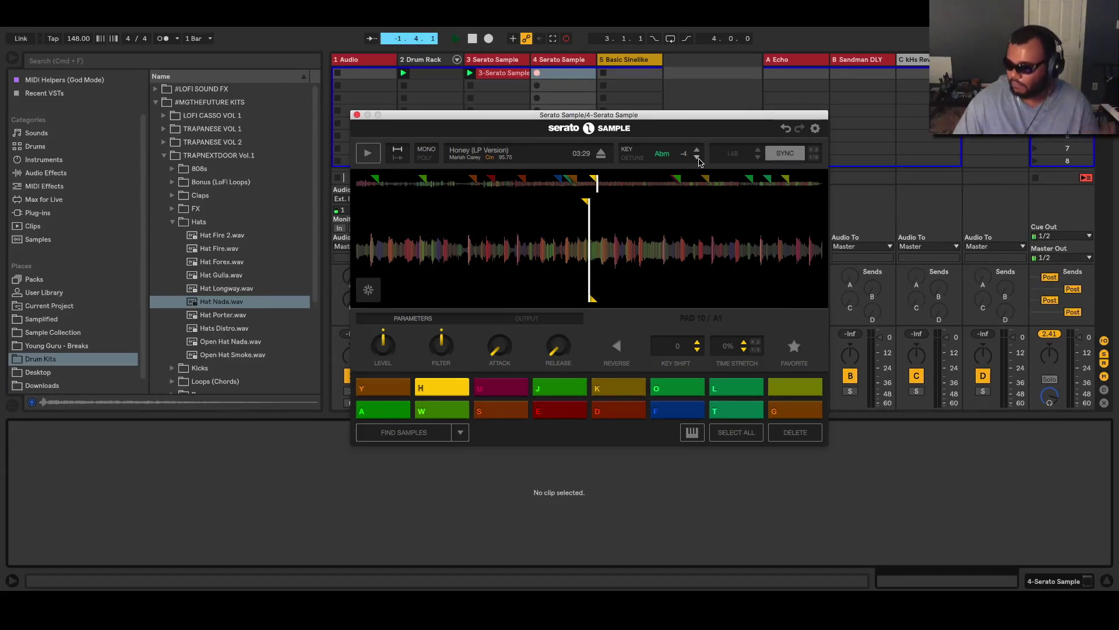
key(h)
key(y)
key(u)
key(y)
key(u)
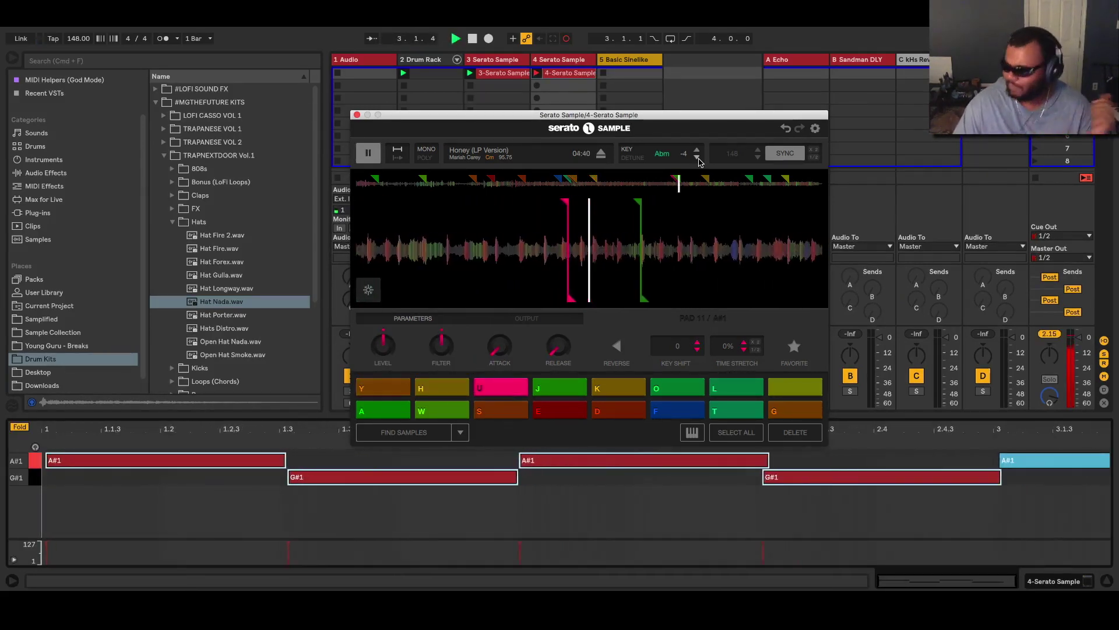
key(y)
key(j)
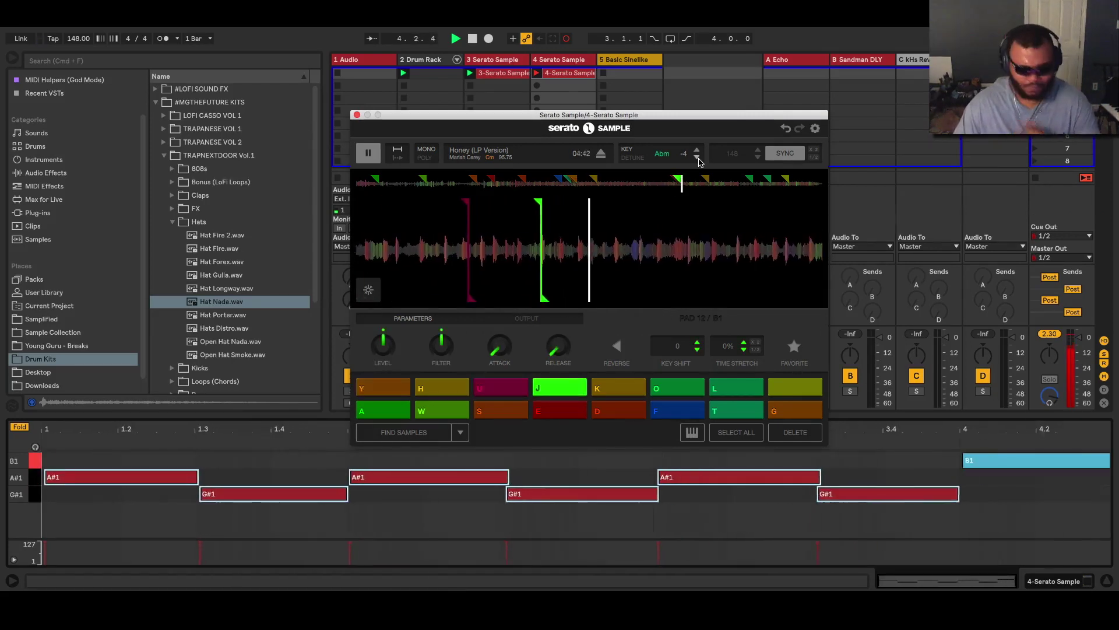
key(space)
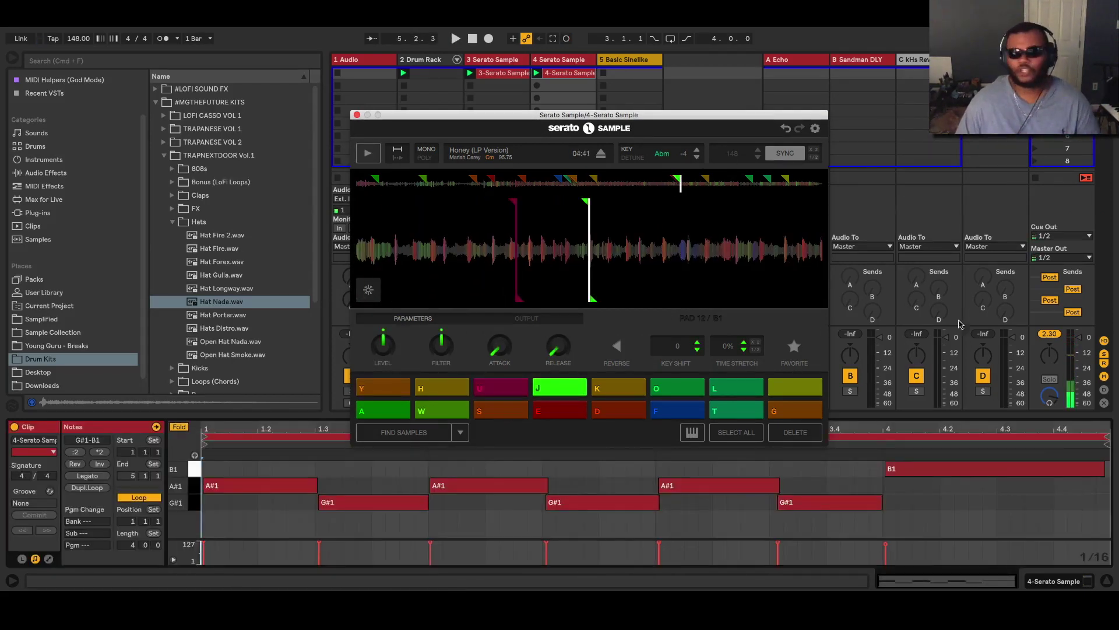
Play back the recorded Honey chop loop with the drums, briefly hiding the plug-in window.
key(space)
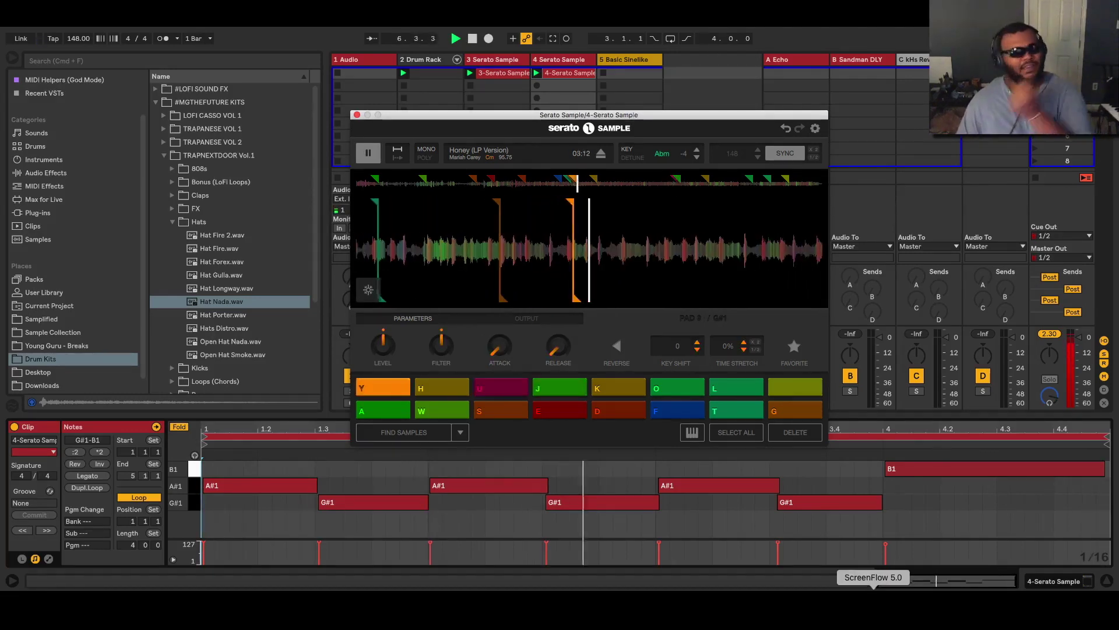
key(super+alt+p)
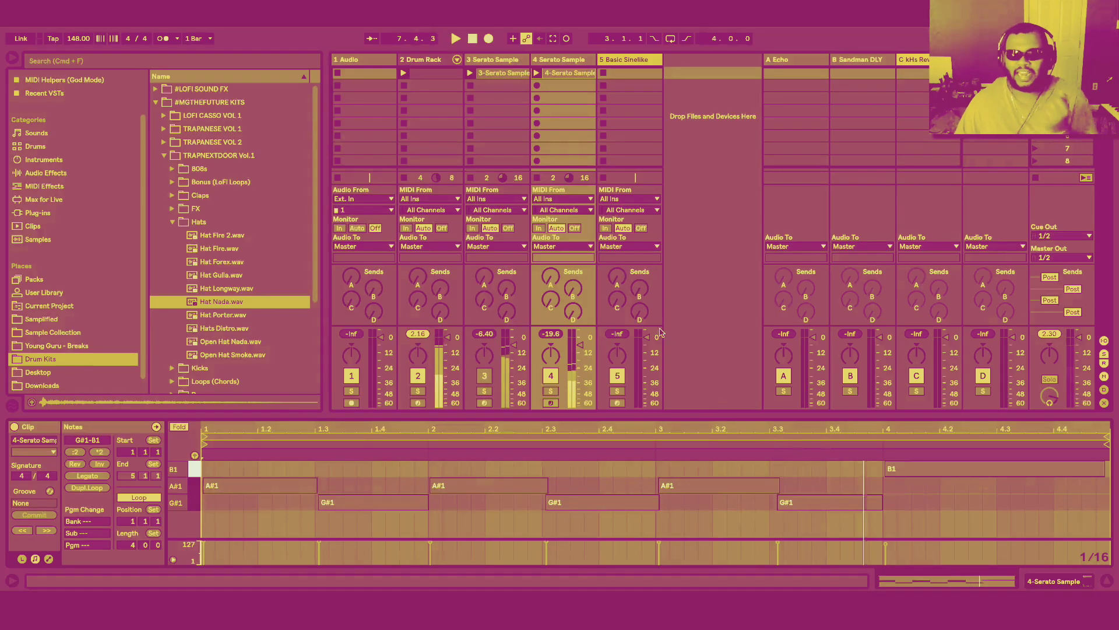
key(super+alt+p)
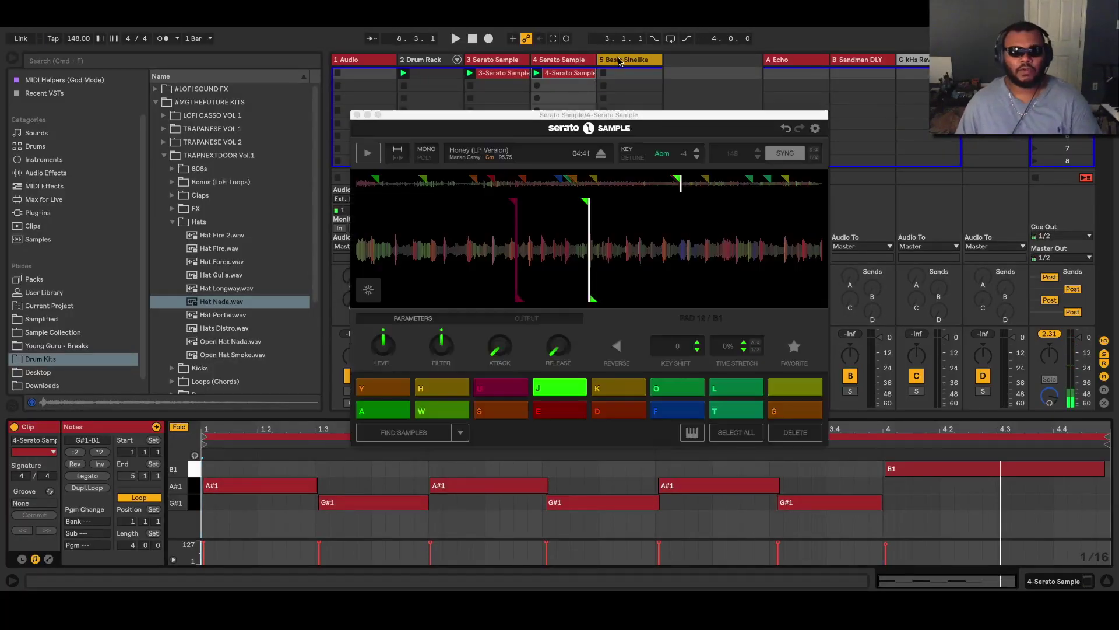
Close the Serato Sample window, arm the Basic Sinelike track and rehearse a bass part over the beat.
click(356, 114)
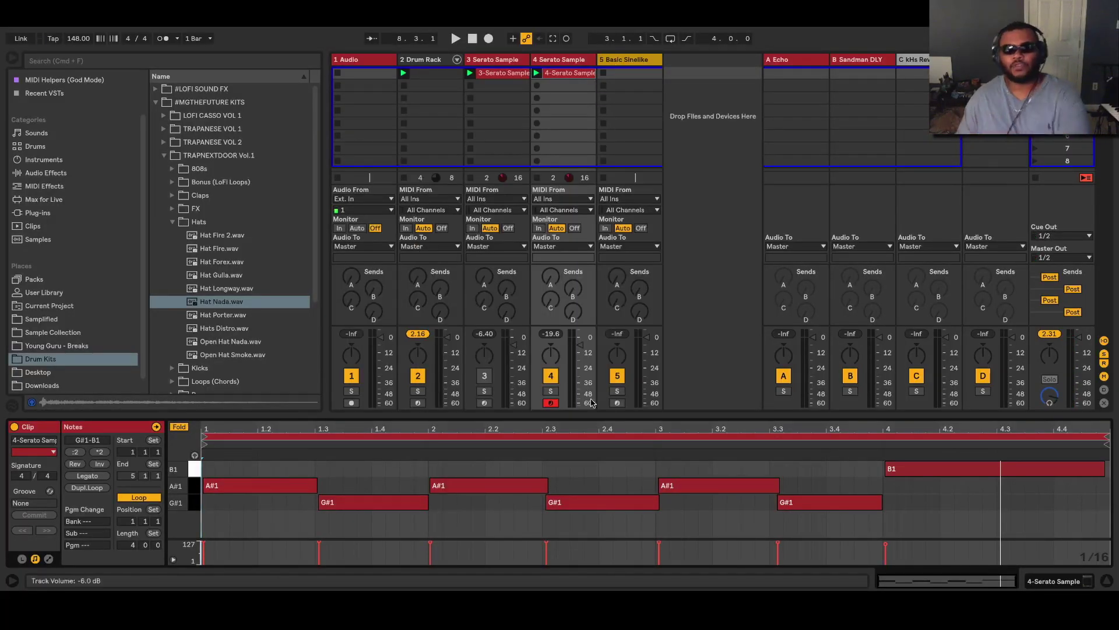
click(619, 404)
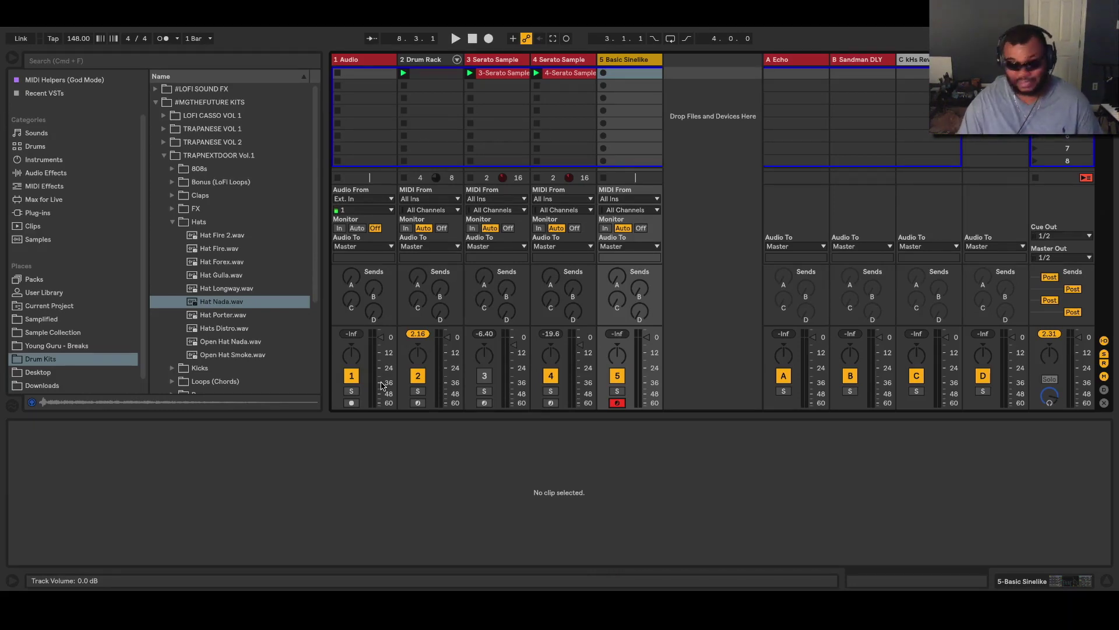
key(space)
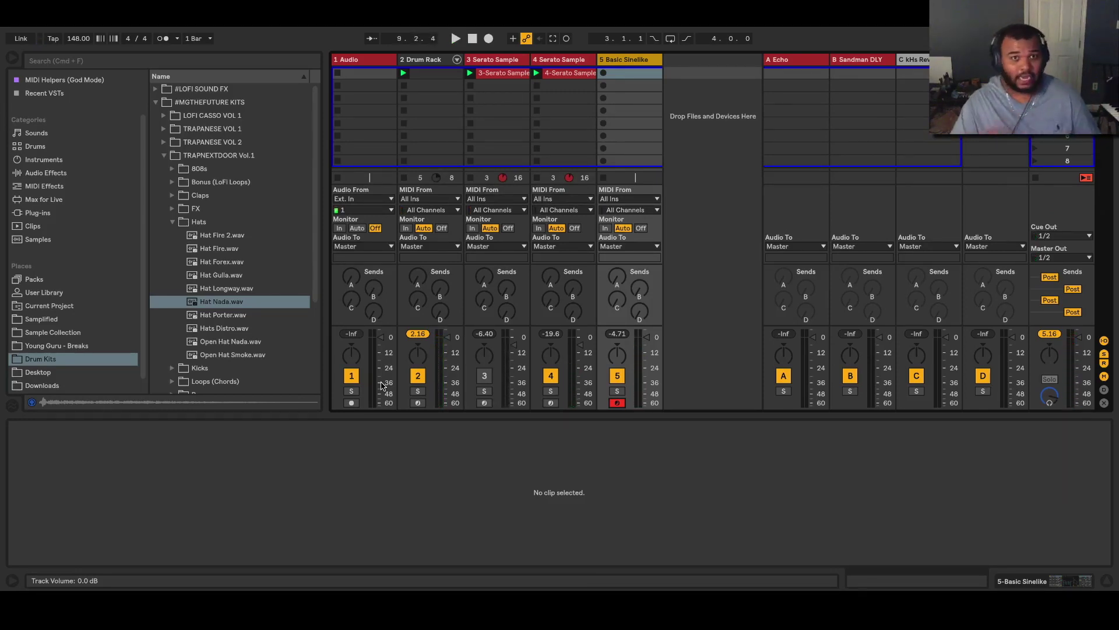
Deactivate Serato Sample track 4, duplicate it, and activate and arm the copy.
click(551, 376)
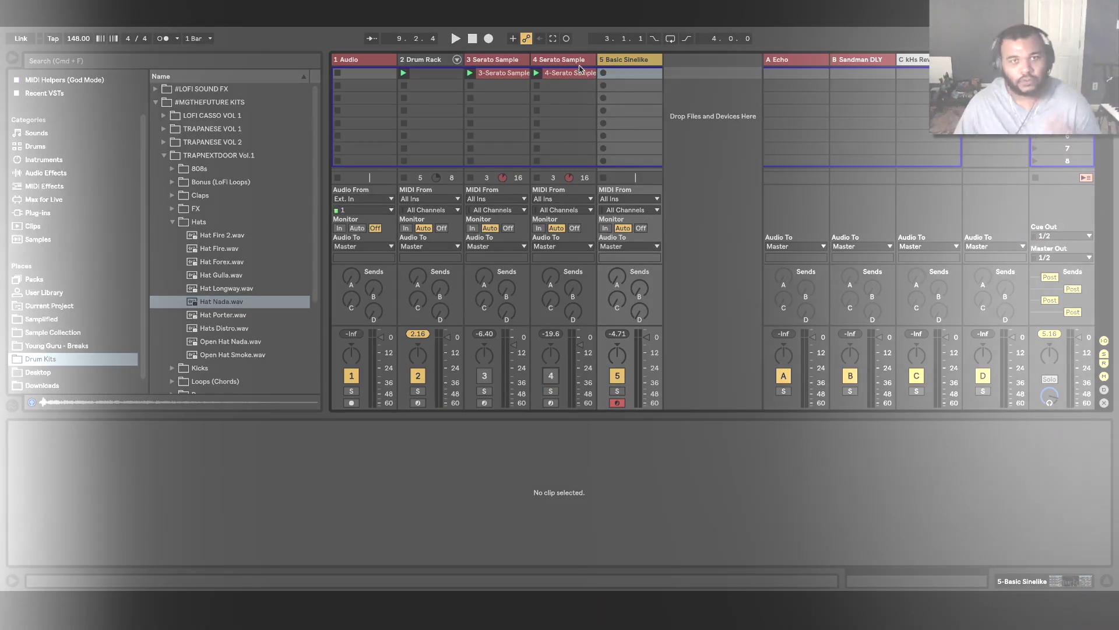
click(580, 70)
right_click(578, 61)
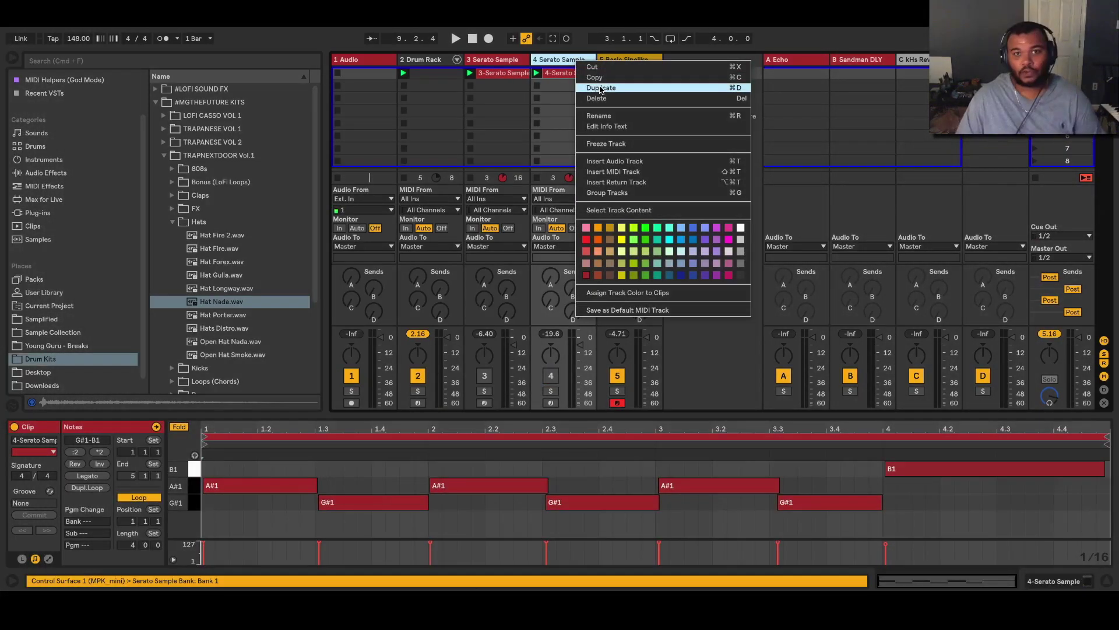
click(665, 89)
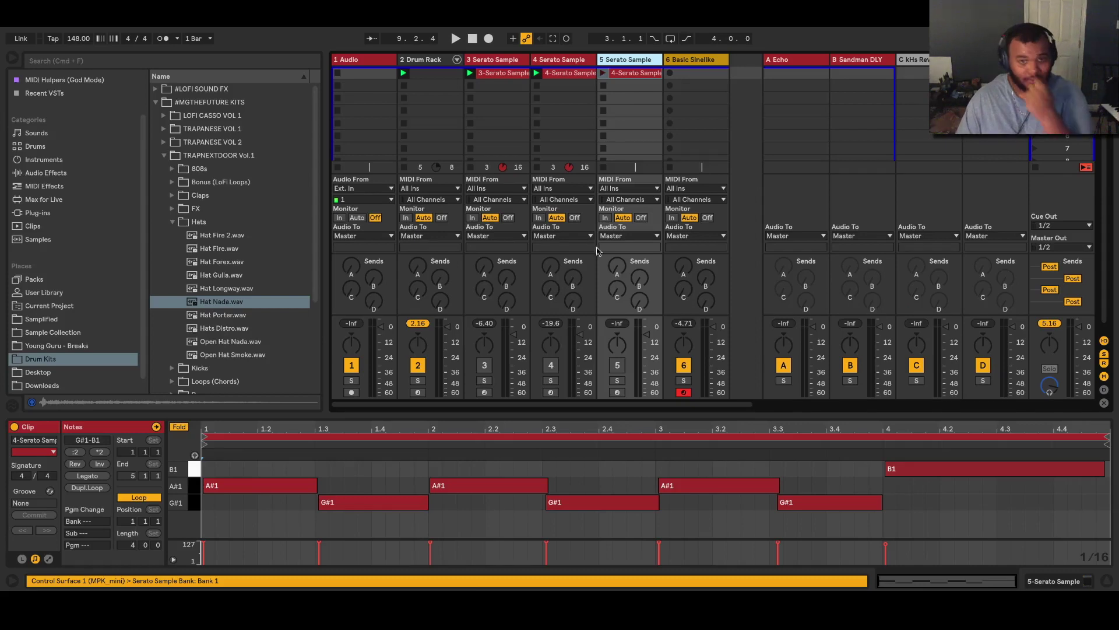
click(619, 364)
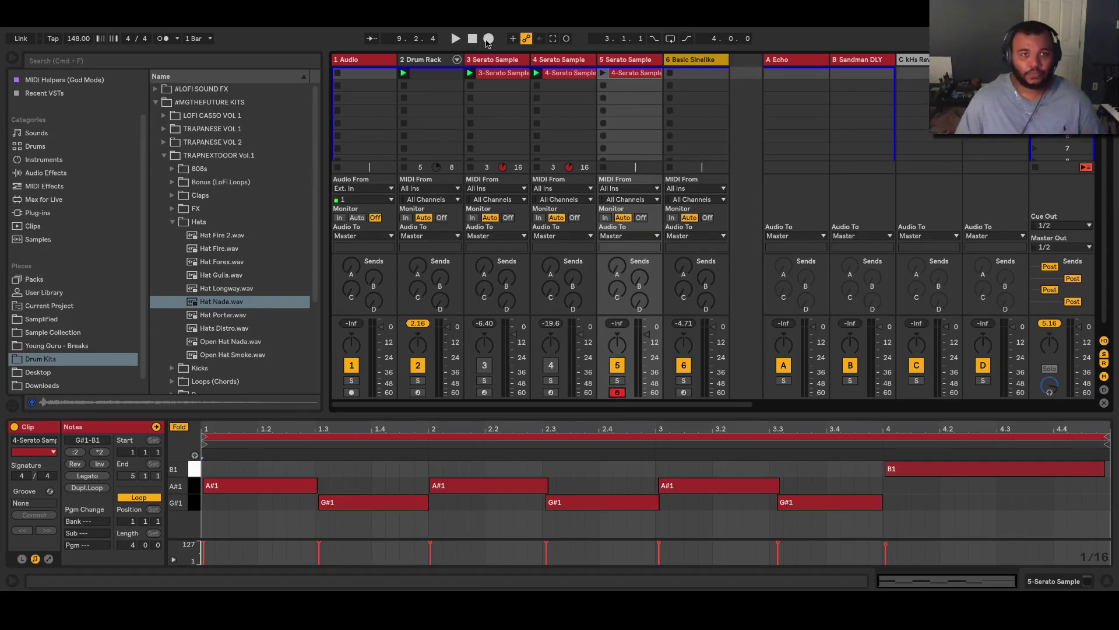
Show the Drum Rack track's devices and replace the Hat Nada pad sample with Hats Distro.wav.
click(431, 59)
click(1044, 579)
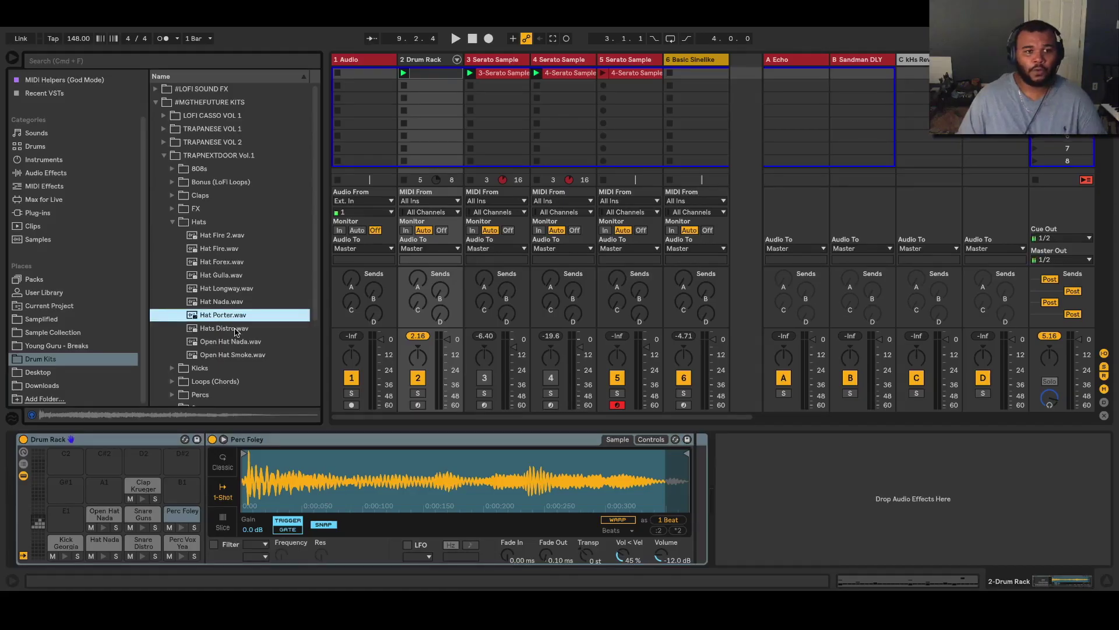
drag(225, 328, 108, 535)
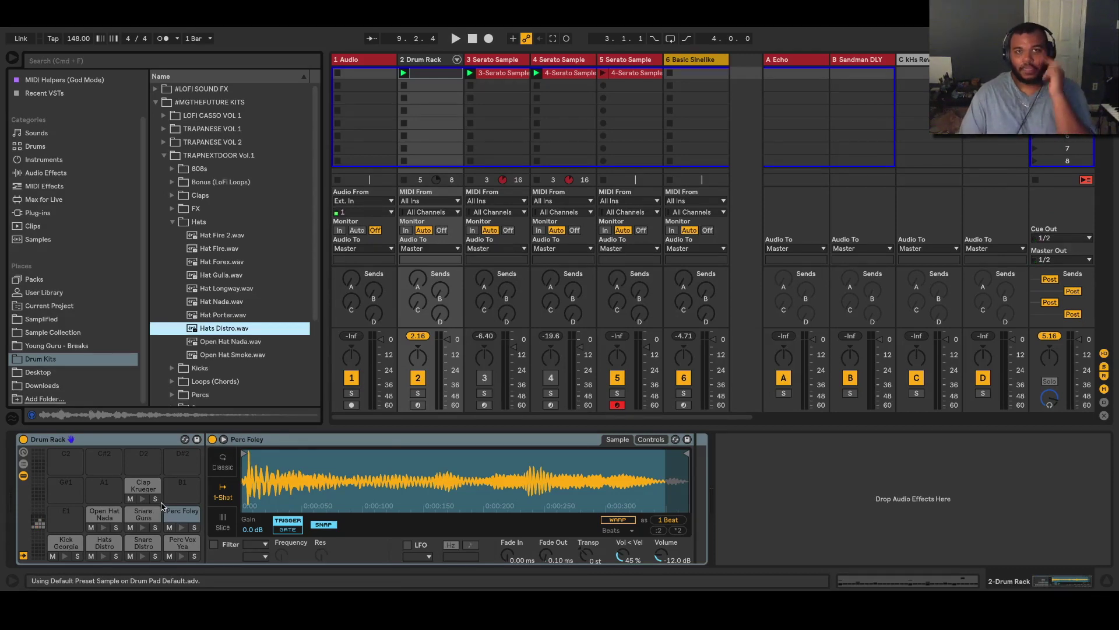
Replace the Open Hat Nada pad sample with Open Hat Smoke.wav and play the drums to test it.
click(245, 355)
drag(164, 490, 116, 511)
key(space)
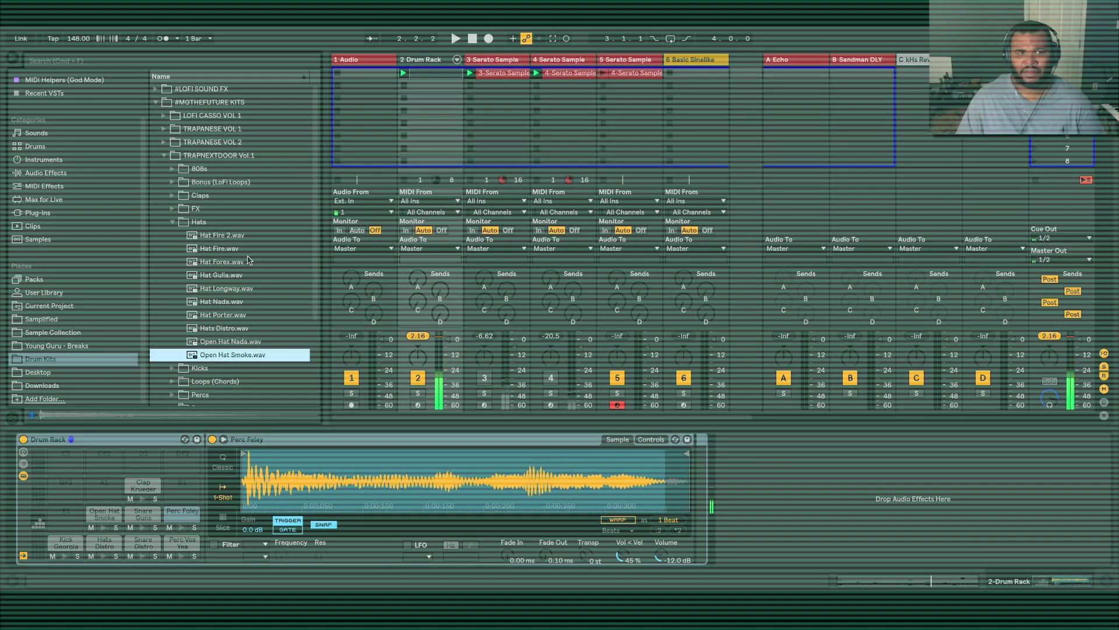
Replace the Hats Distro pad sample with Hat Fire 2.wav, play the beat to check it and arm the Drum Rack track.
drag(221, 235, 107, 541)
key(space)
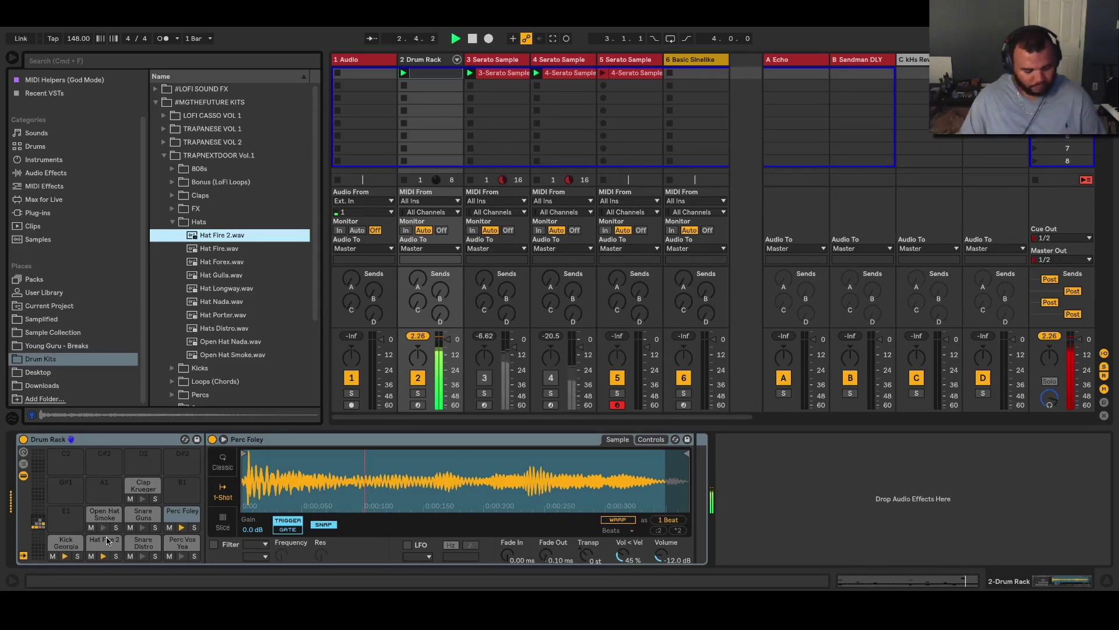
key(space)
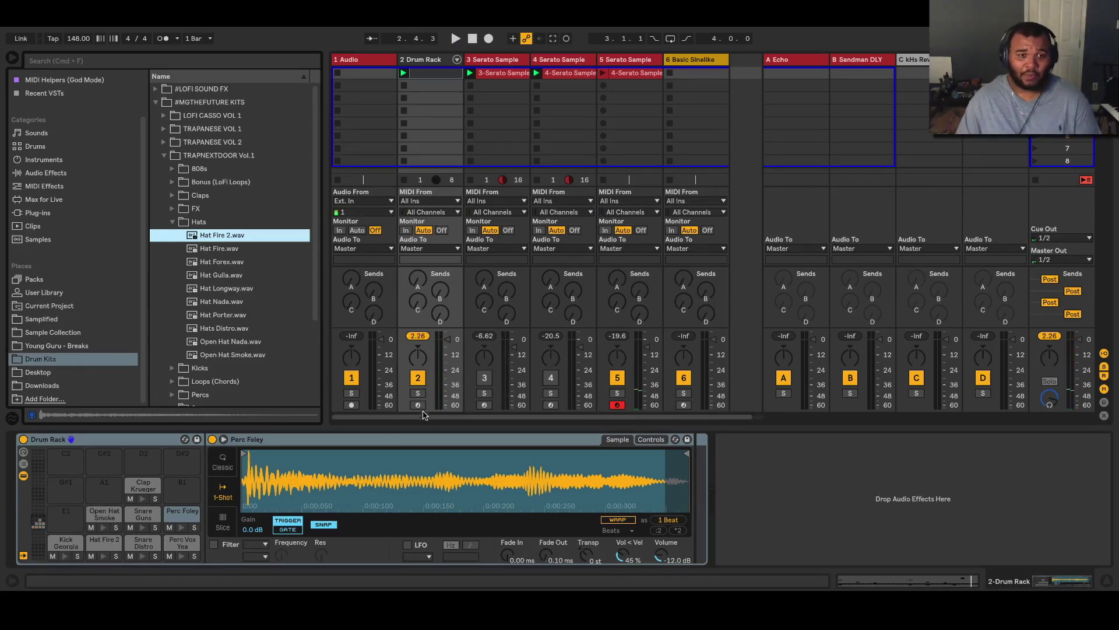
click(418, 405)
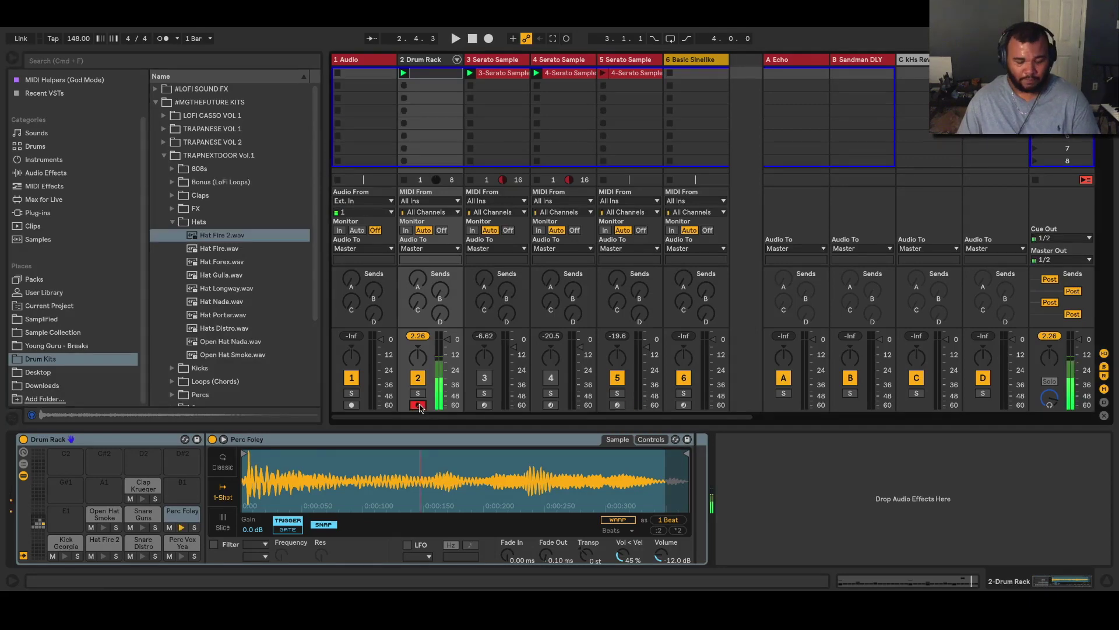
Replace the Perc Vox Yea pad sample with Perc Vox Aye.wav from the Percs folder and play the beat to test it.
click(172, 222)
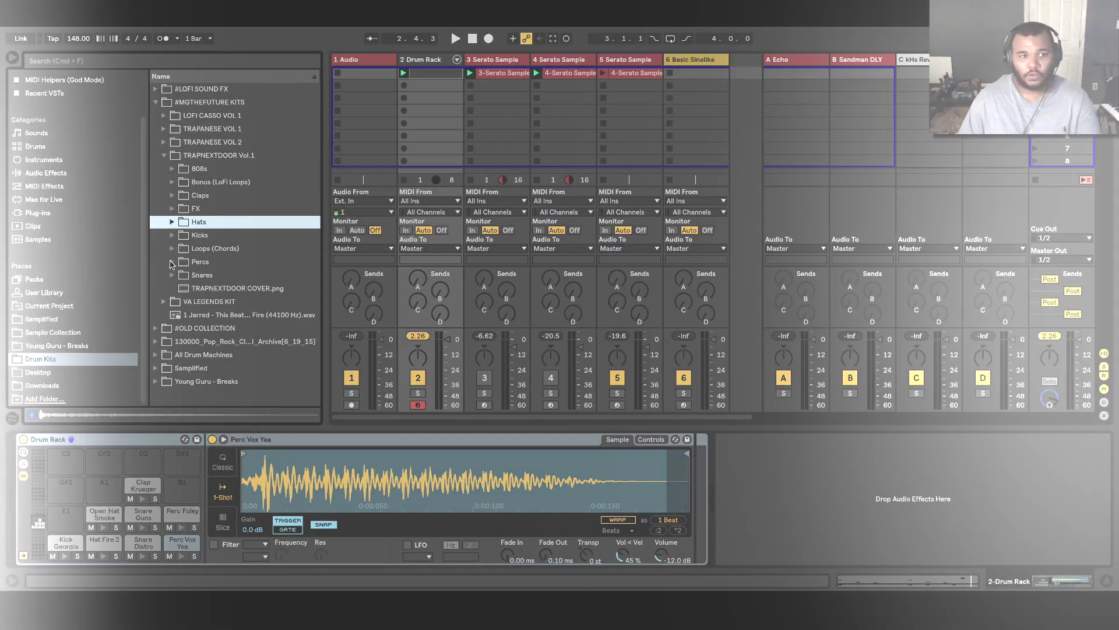
click(172, 262)
scroll(260, 339, down, 3)
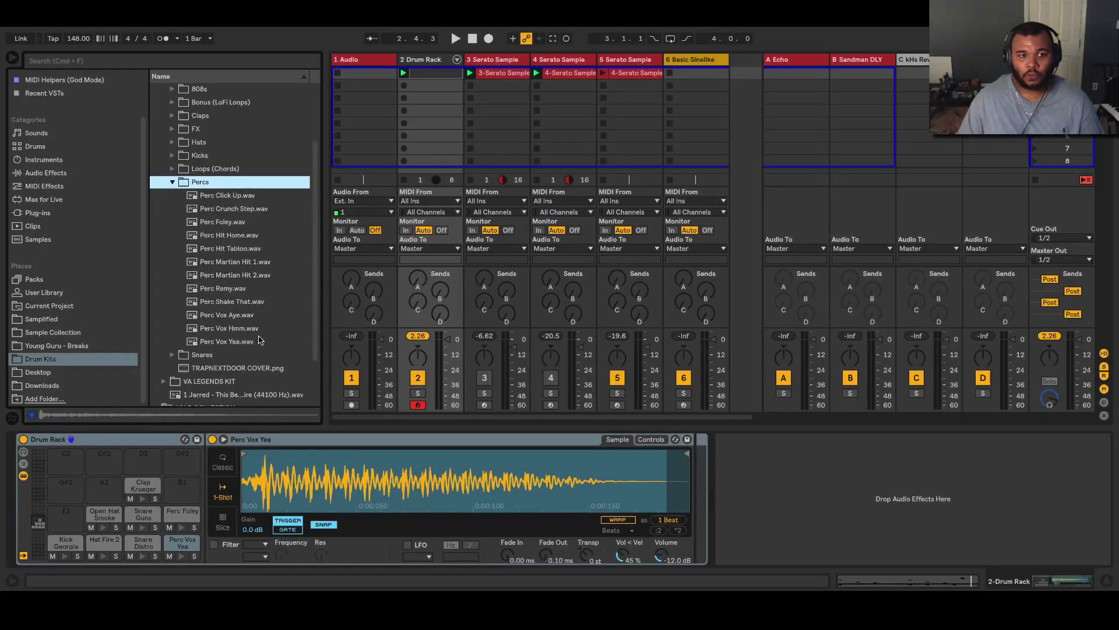
key(Up)
key(Up)
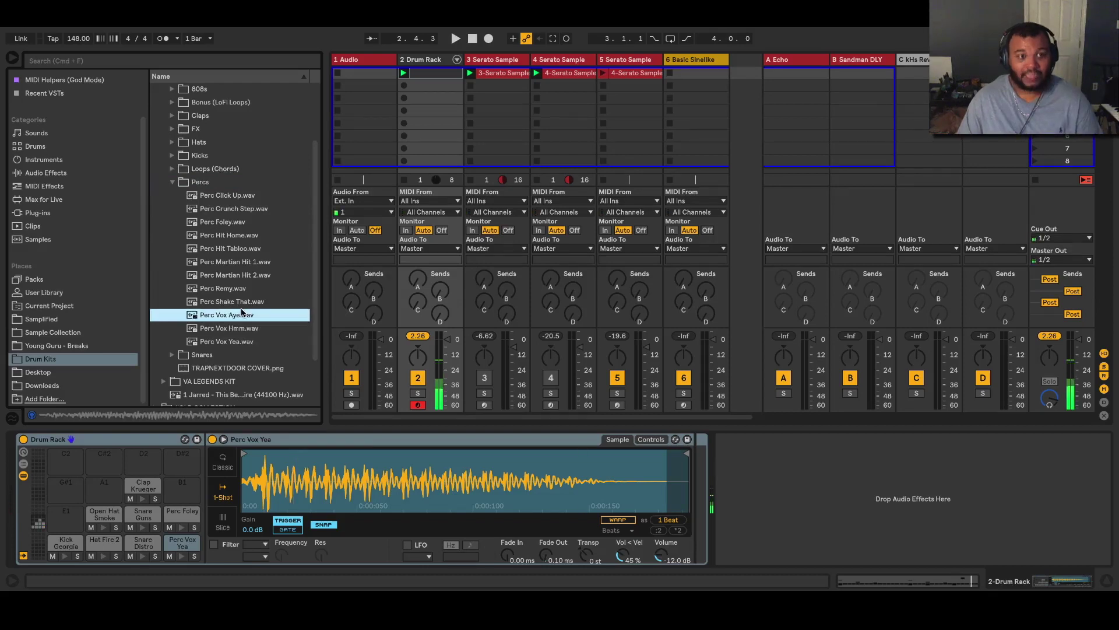
key(Return)
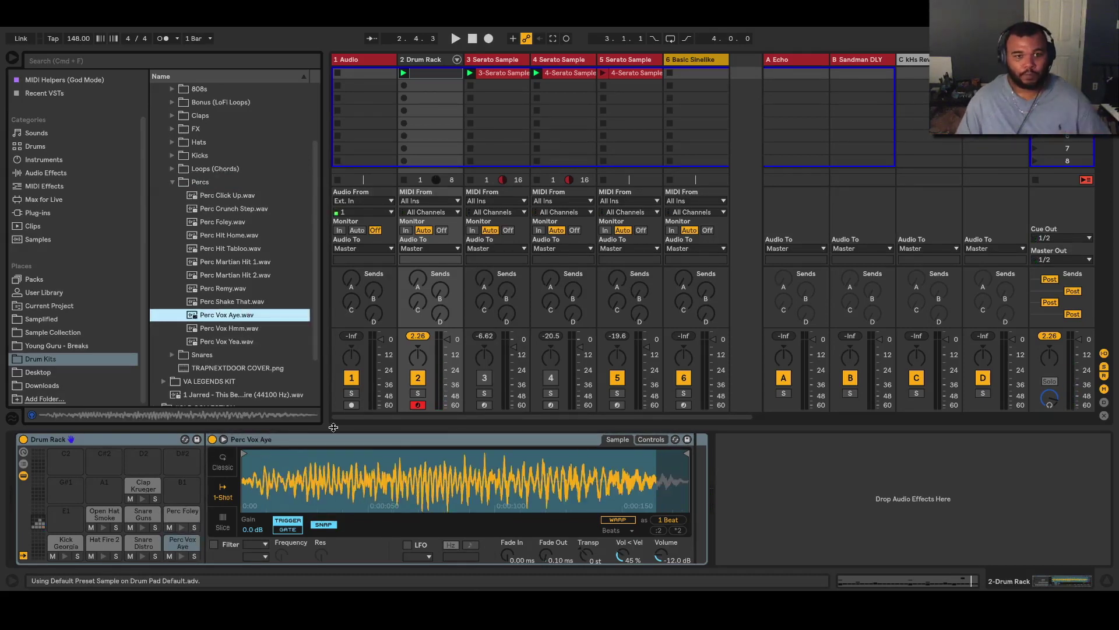
key(space)
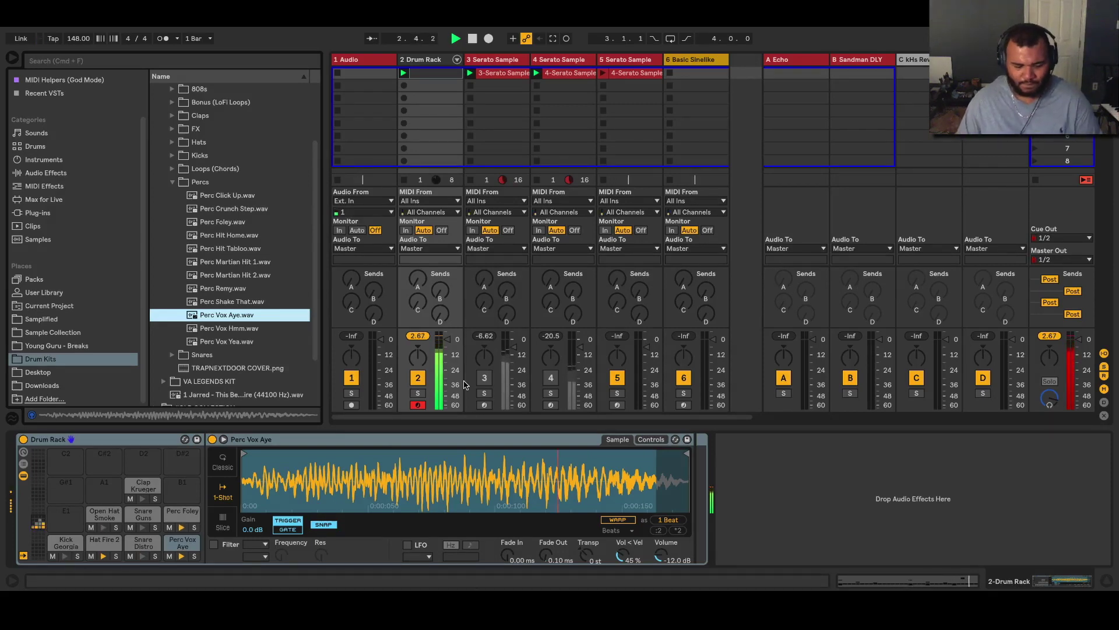
key(space)
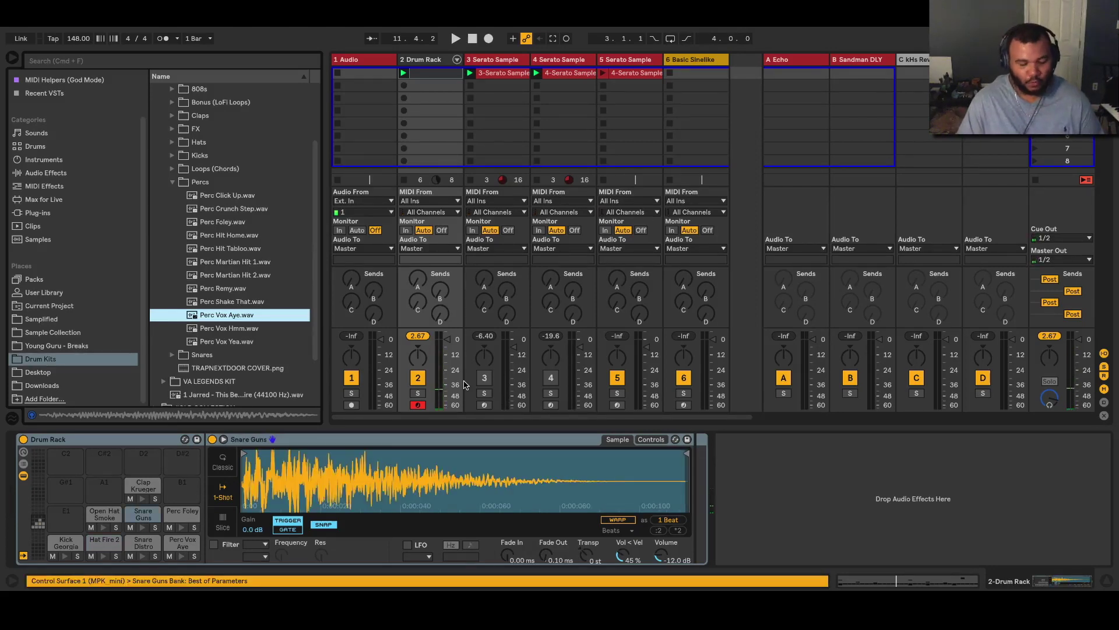
key(space)
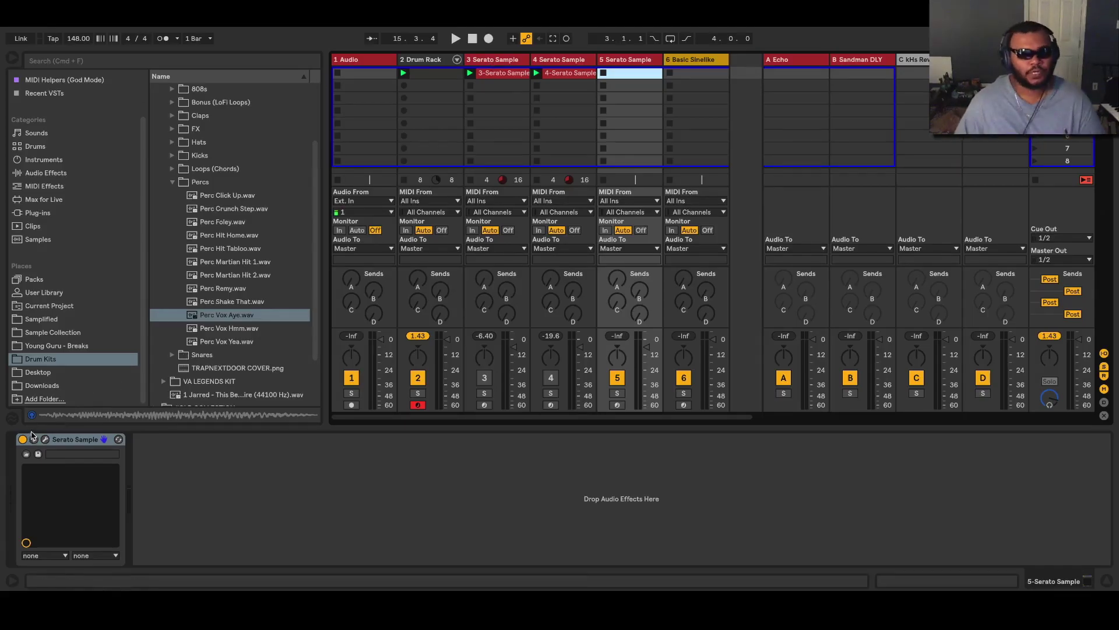
Load 022 - Monica - Don't Take It Personal (Just One Of Dem Days).mp3 into Serato Sample on track 5.
click(45, 439)
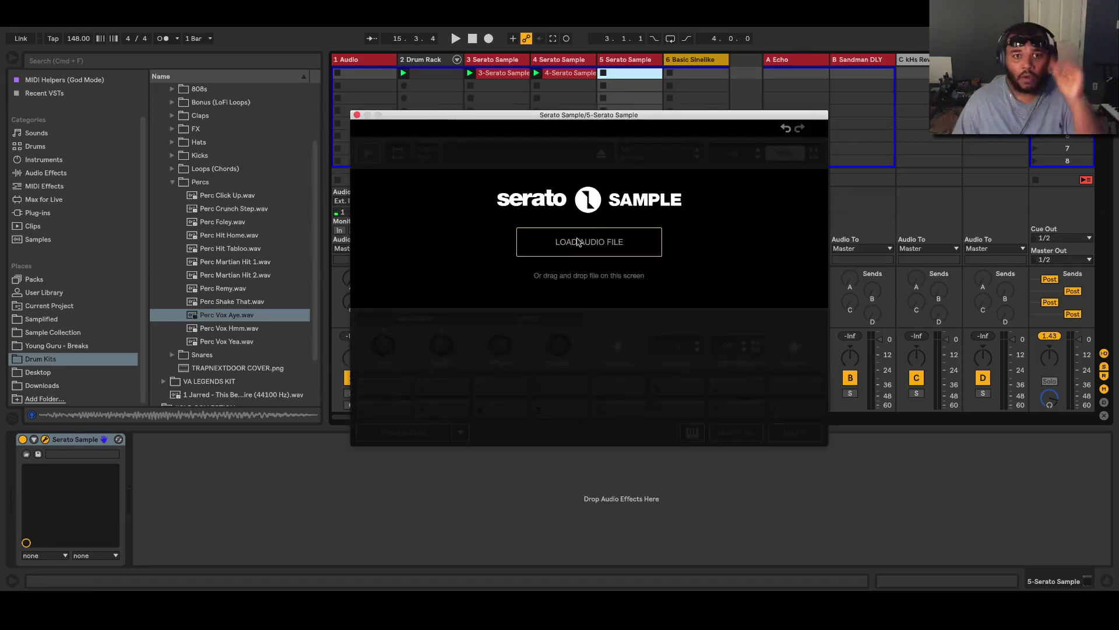
click(589, 243)
scroll(577, 238, down, 2)
scroll(577, 238, down, 2)
click(601, 239)
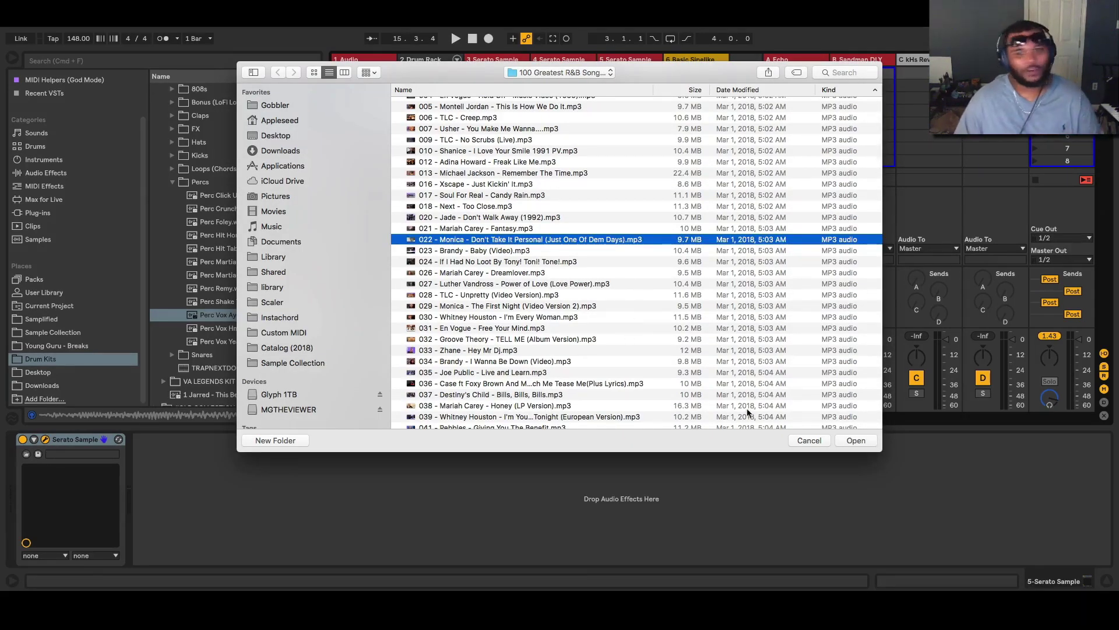
click(857, 440)
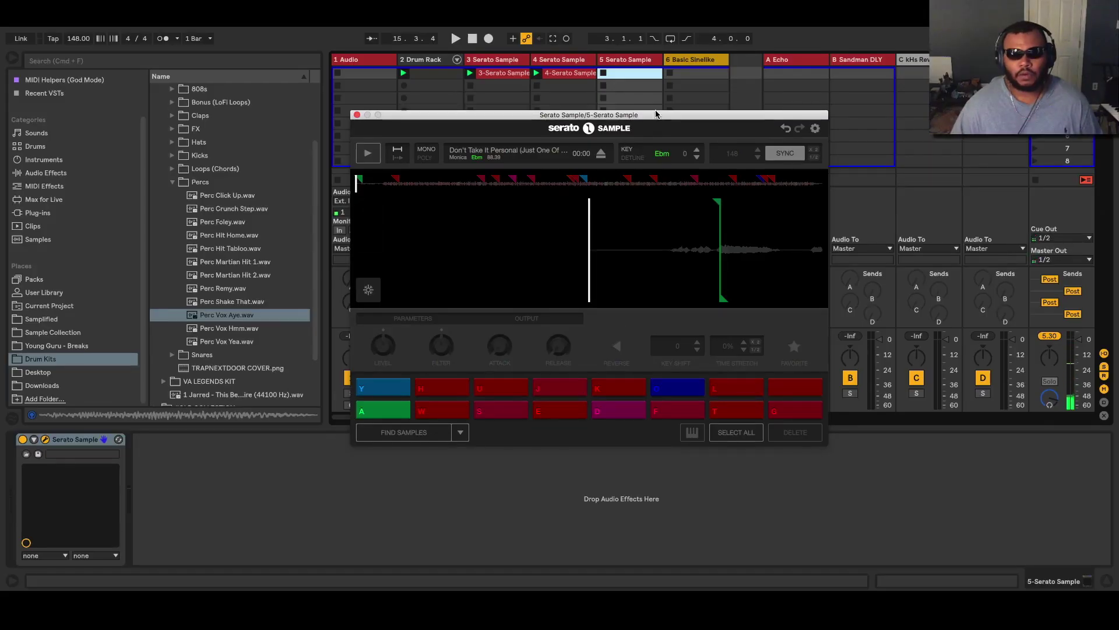
Move the Serato Sample window aside and audition the Monica song's slices on the pads to find a chop pattern.
drag(651, 116, 586, 139)
key(h)
key(j)
key(y)
key(t)
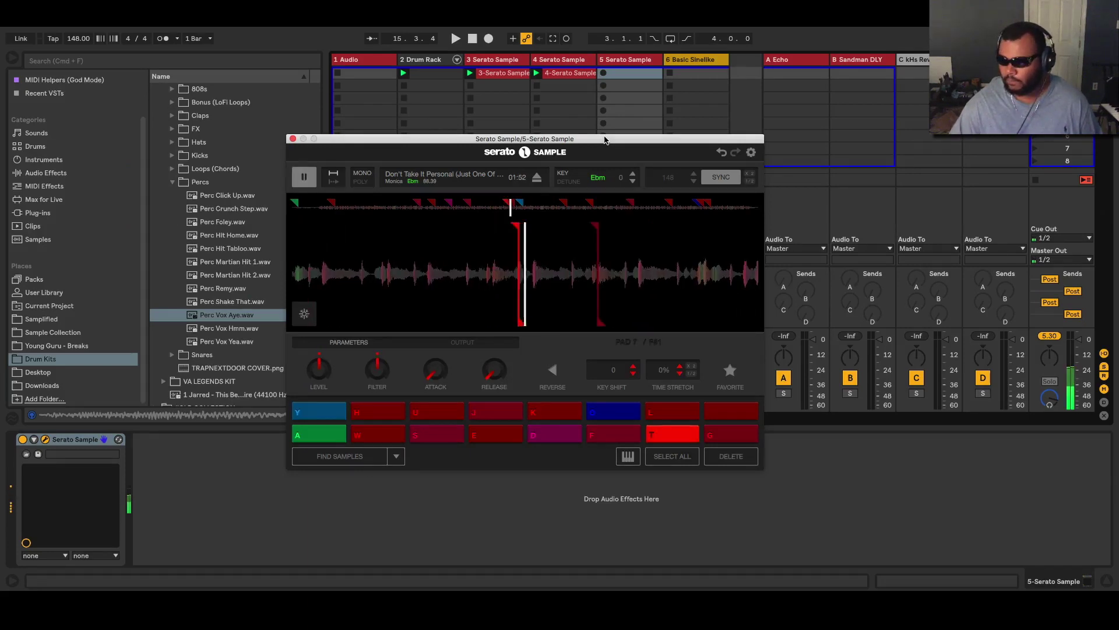
key(e)
key(d)
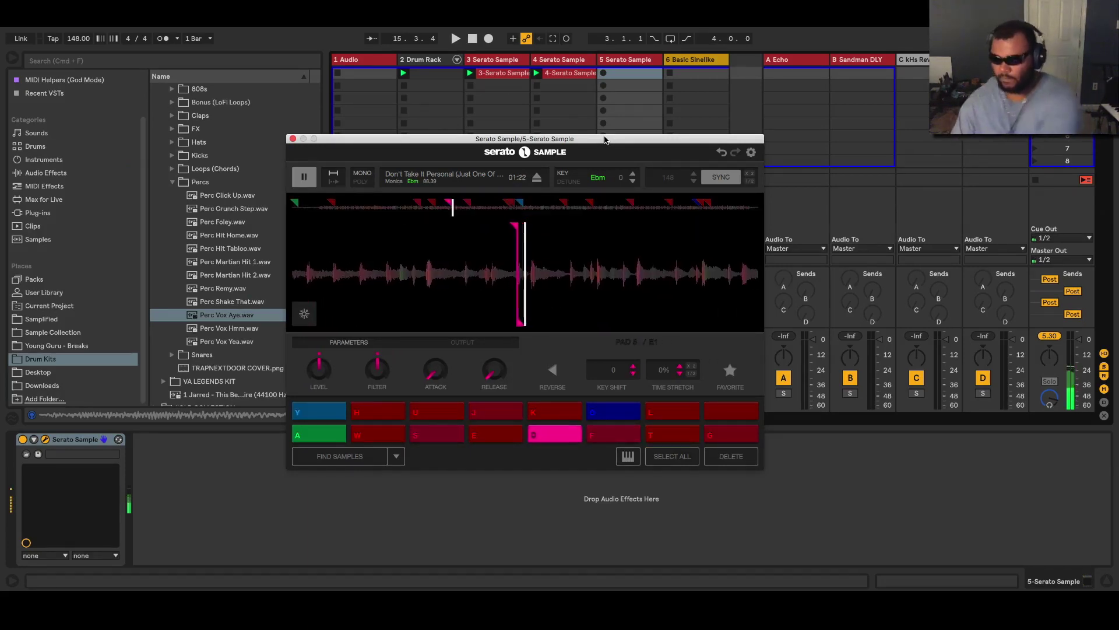
key(g)
key(h)
key(f)
key(g)
key(y)
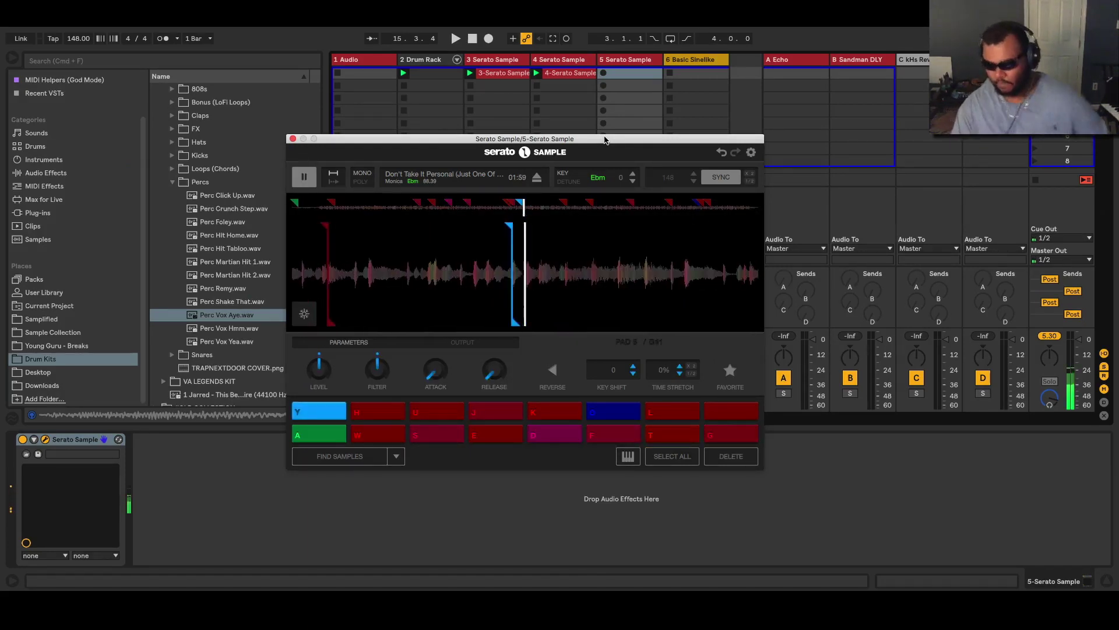
key(g)
key(h)
key(g)
key(y)
key(g)
key(y)
key(g)
Start the drum beat and rehearse a chop pattern over it, mainly with the slices on pads G and Y.
key(space)
key(y)
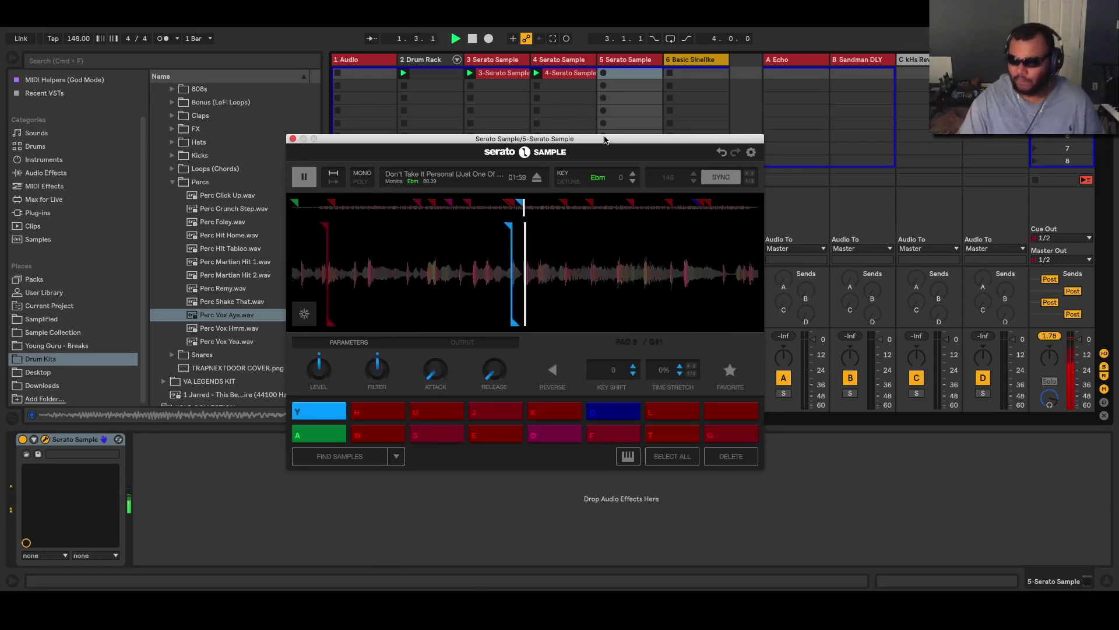
key(g)
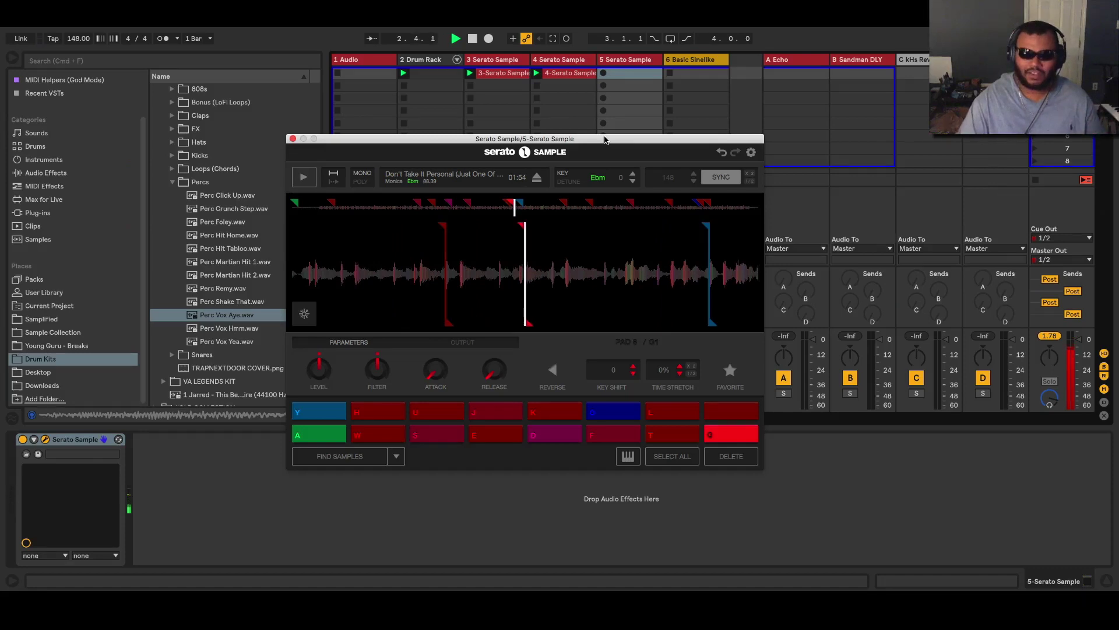
key(g)
key(y)
key(g)
key(u)
key(g)
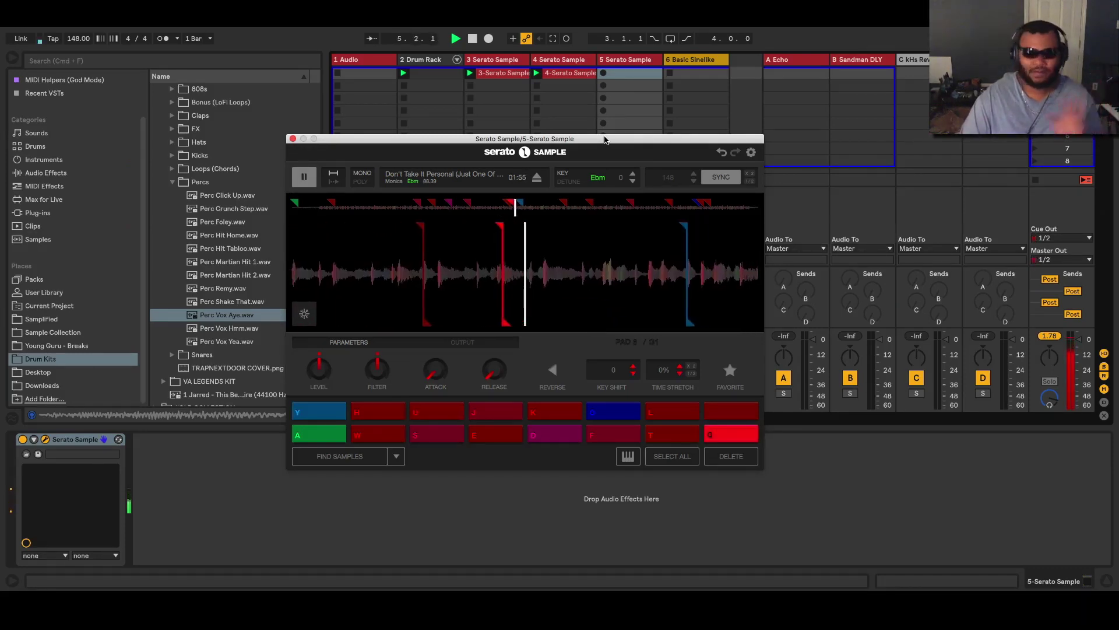
key(y)
key(g)
key(h)
key(g)
key(y)
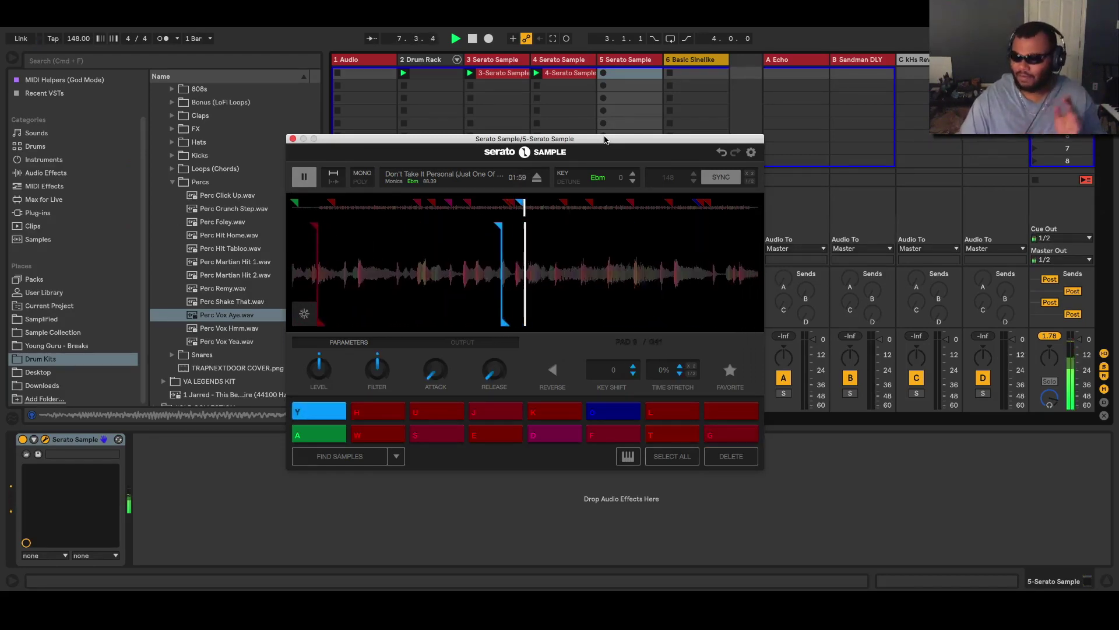
key(g)
key(h)
key(g)
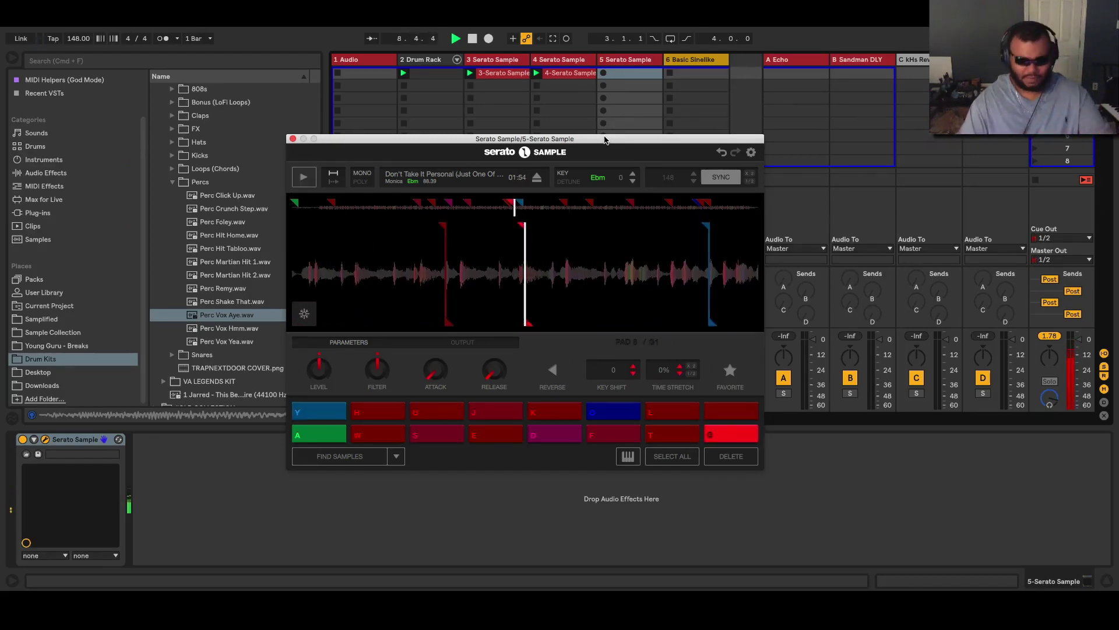
key(y)
key(g)
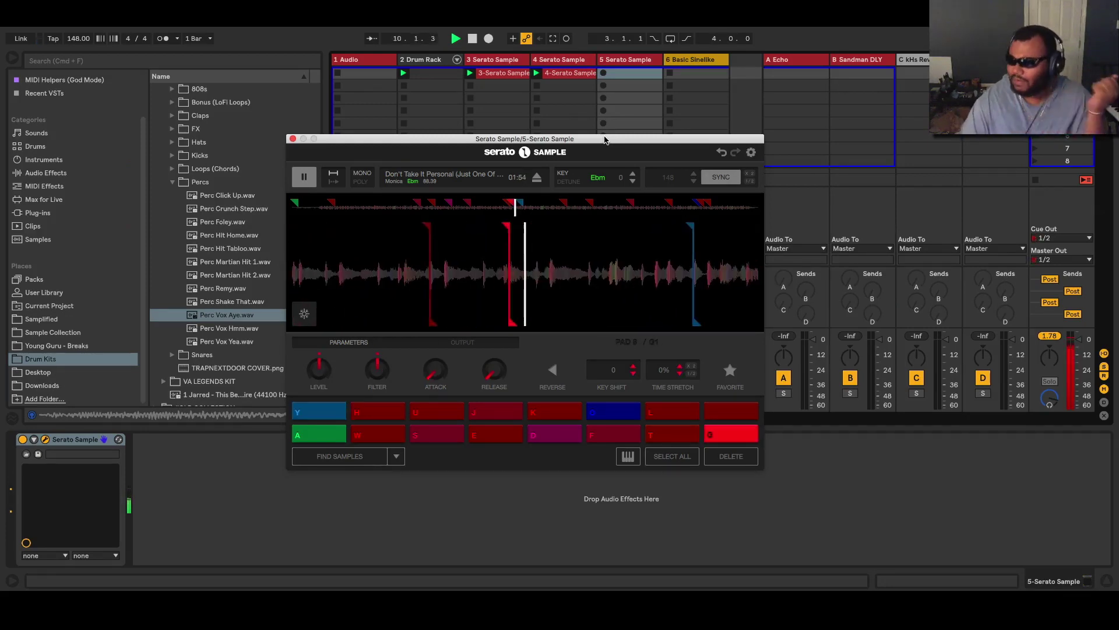
key(u)
key(g)
key(space)
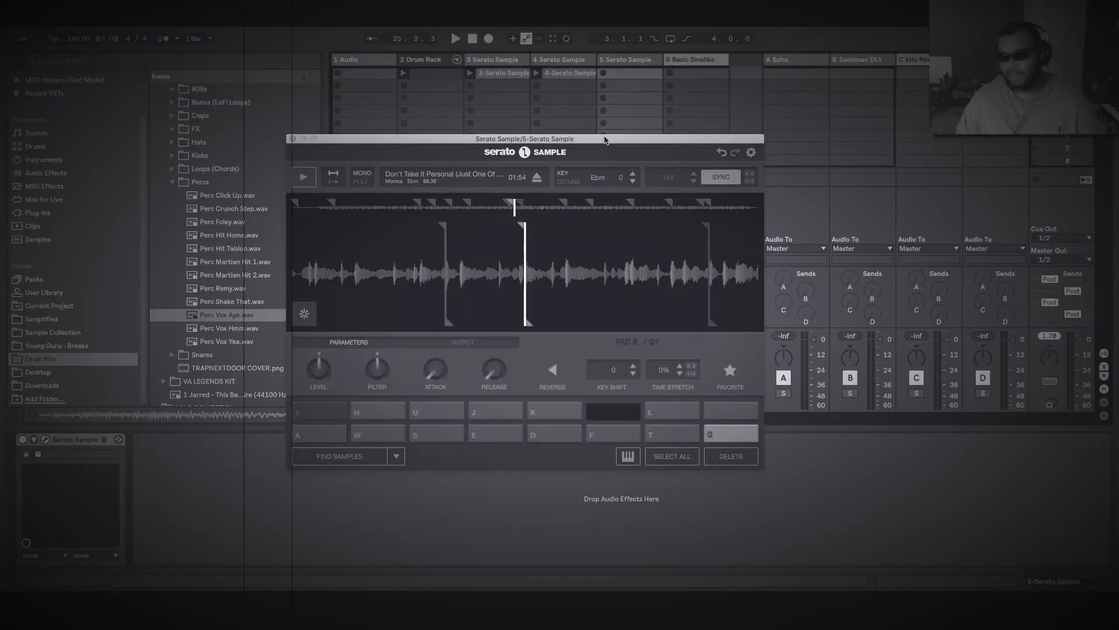
Record the Monica chop pattern into a clip on Serato Sample track 5, shorten its loop to four bars and play it back.
key(shift+F9)
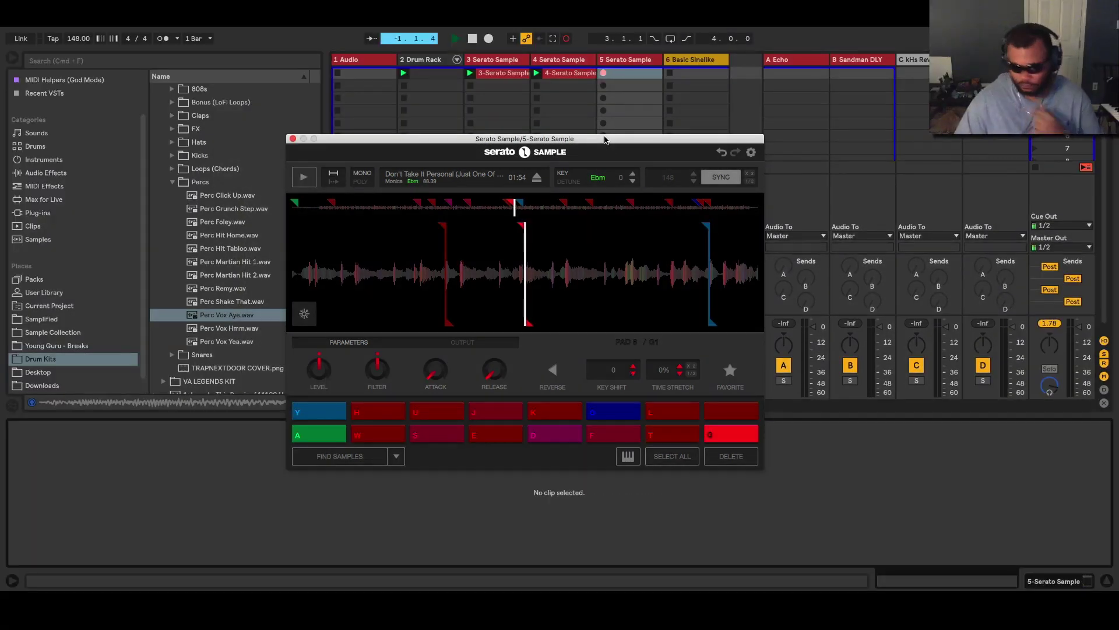
key(g)
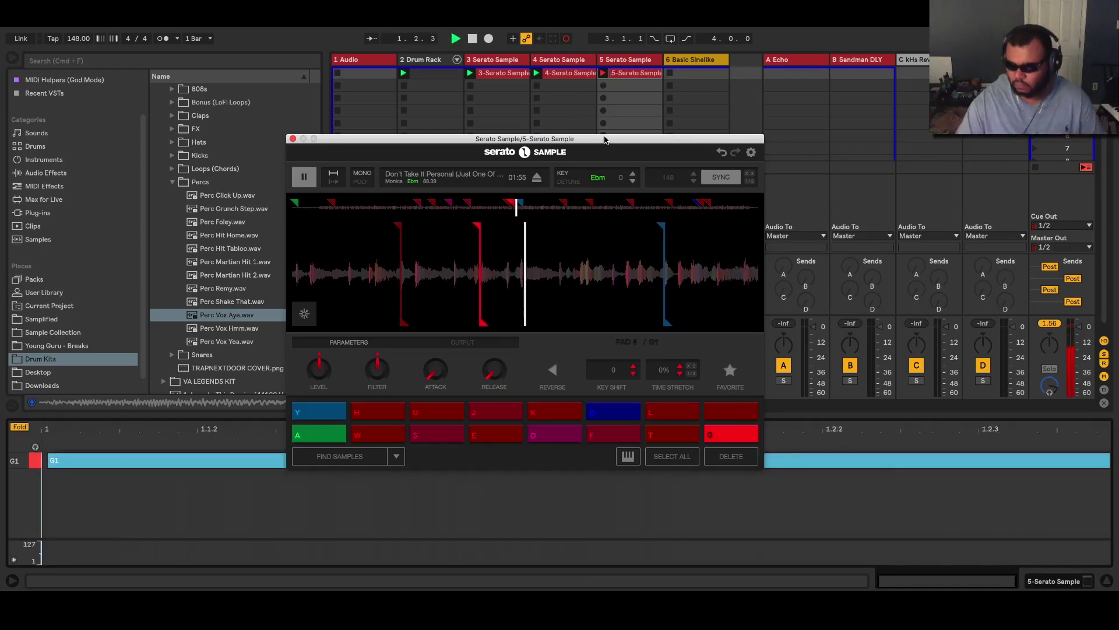
key(u)
key(g)
key(u)
key(g)
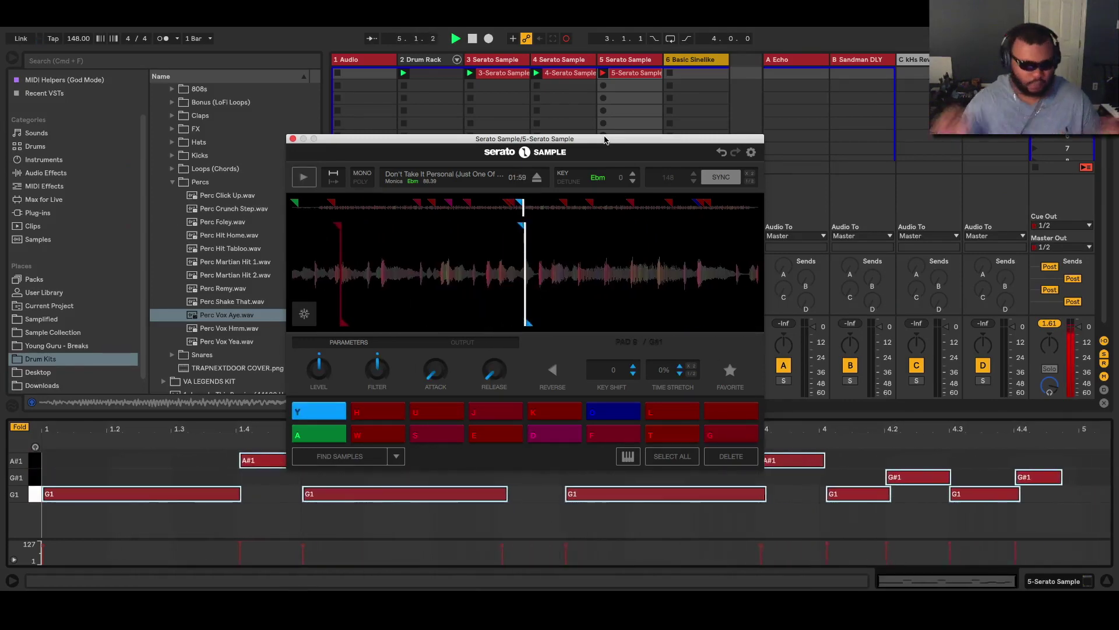
key(space)
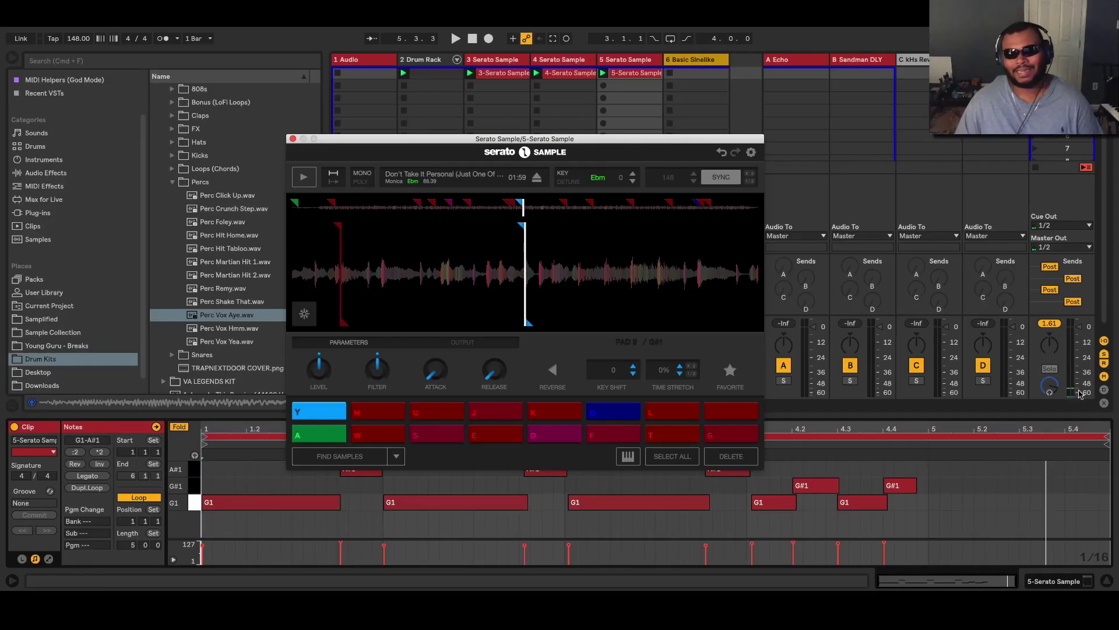
drag(1107, 440, 927, 443)
key(space)
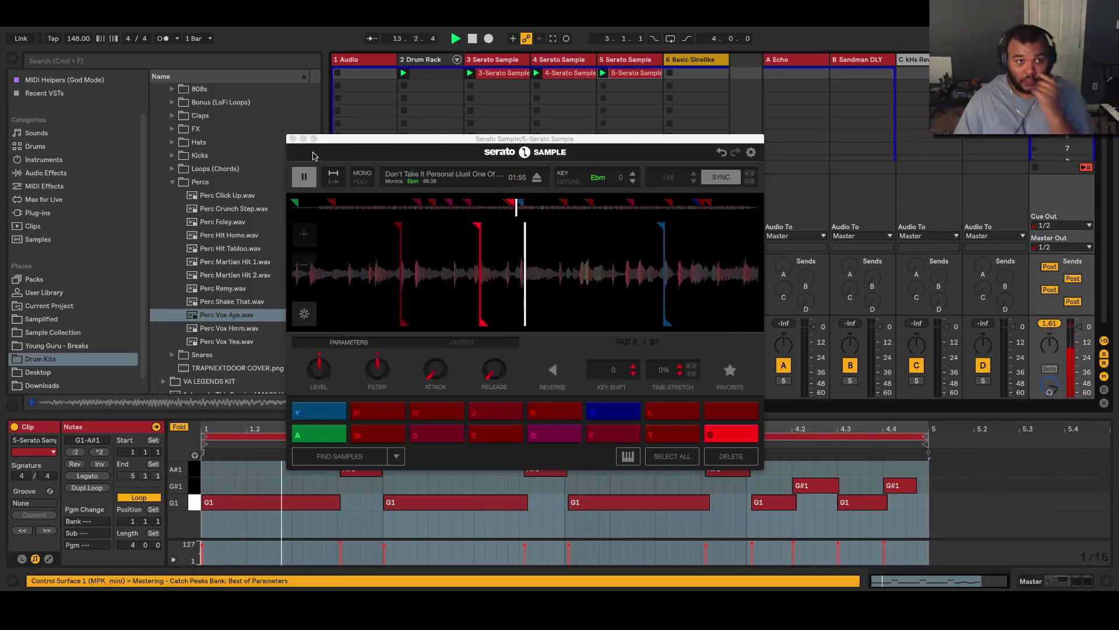
Try HalfTime on the master track at 1.5x speed with a 1/8 loop, and switch the effect off.
key(super+alt+p)
key(shift+Tab)
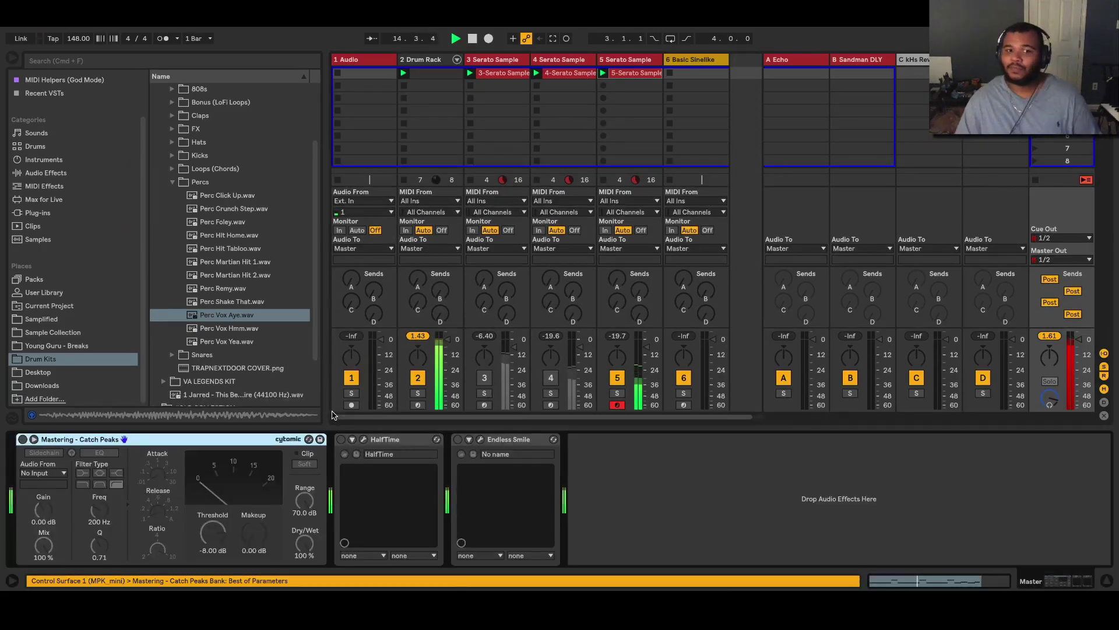
click(364, 441)
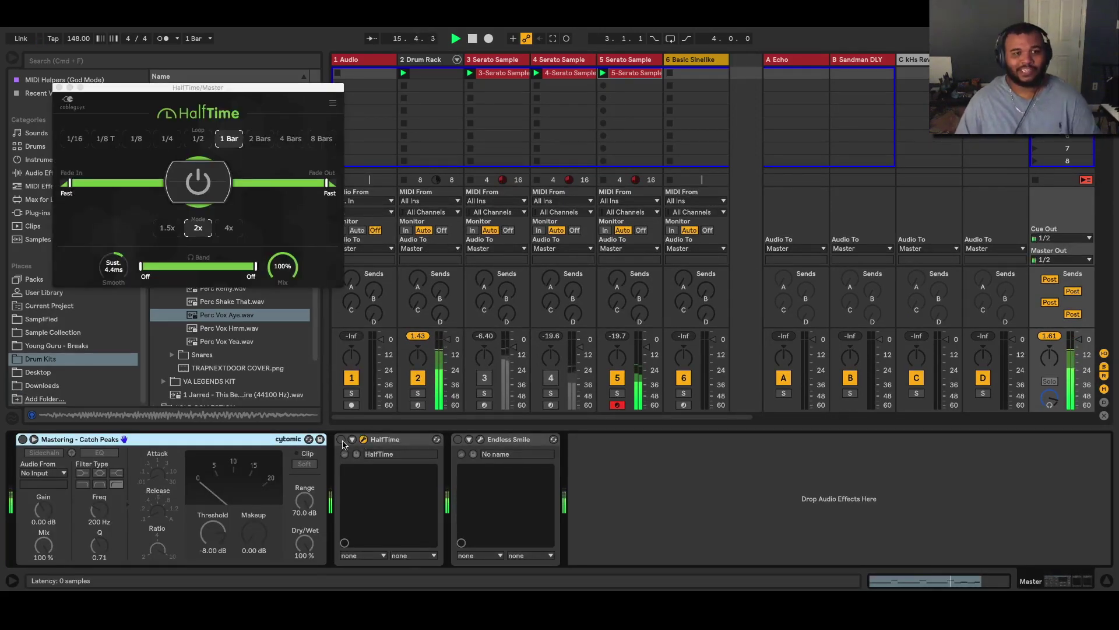
click(166, 229)
click(140, 142)
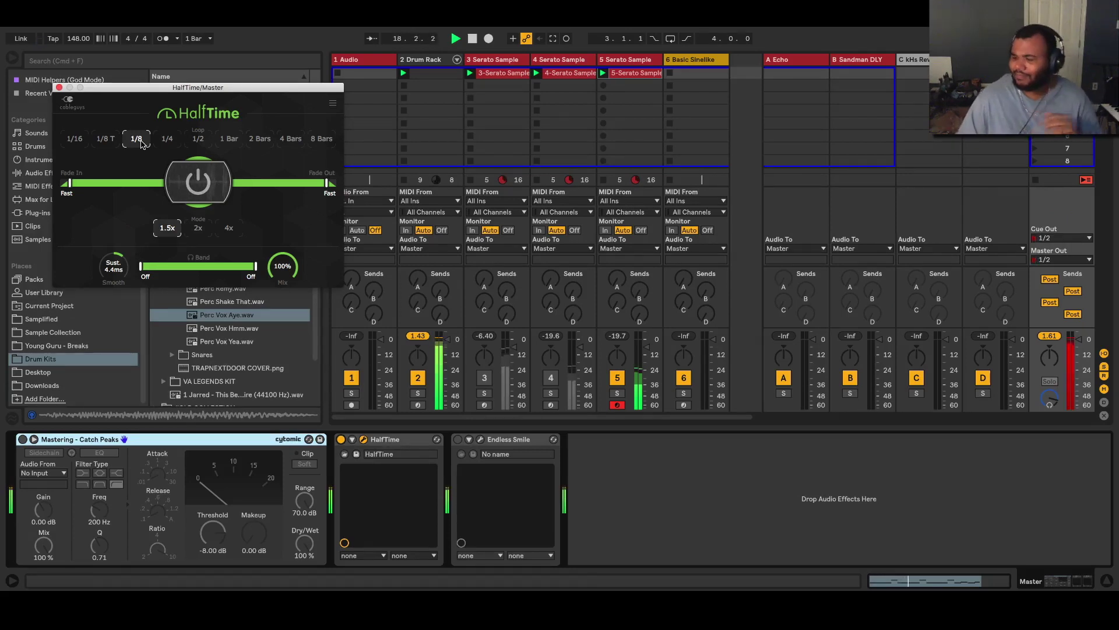
click(198, 182)
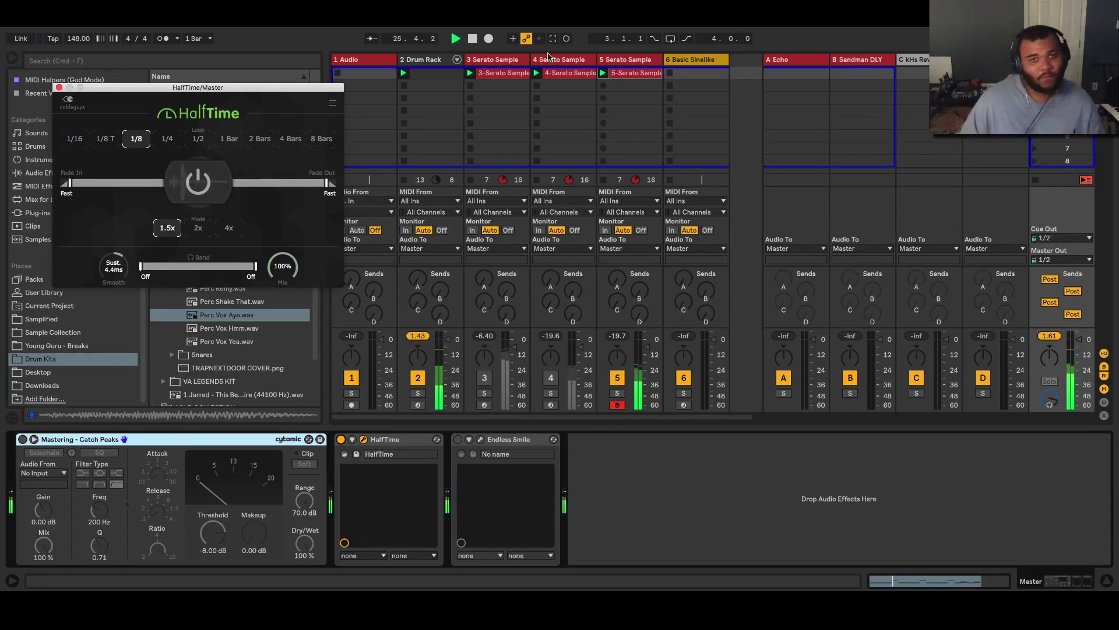
Arm the Basic Sinelike bass track and reopen the Serato Sample window of track 5.
click(719, 373)
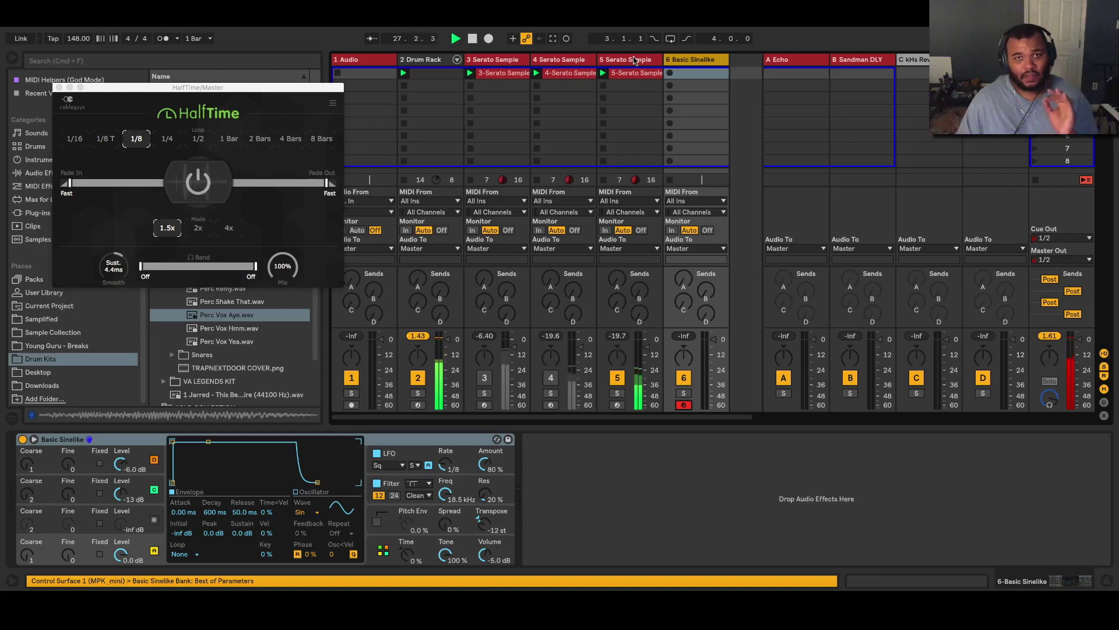
key(Left)
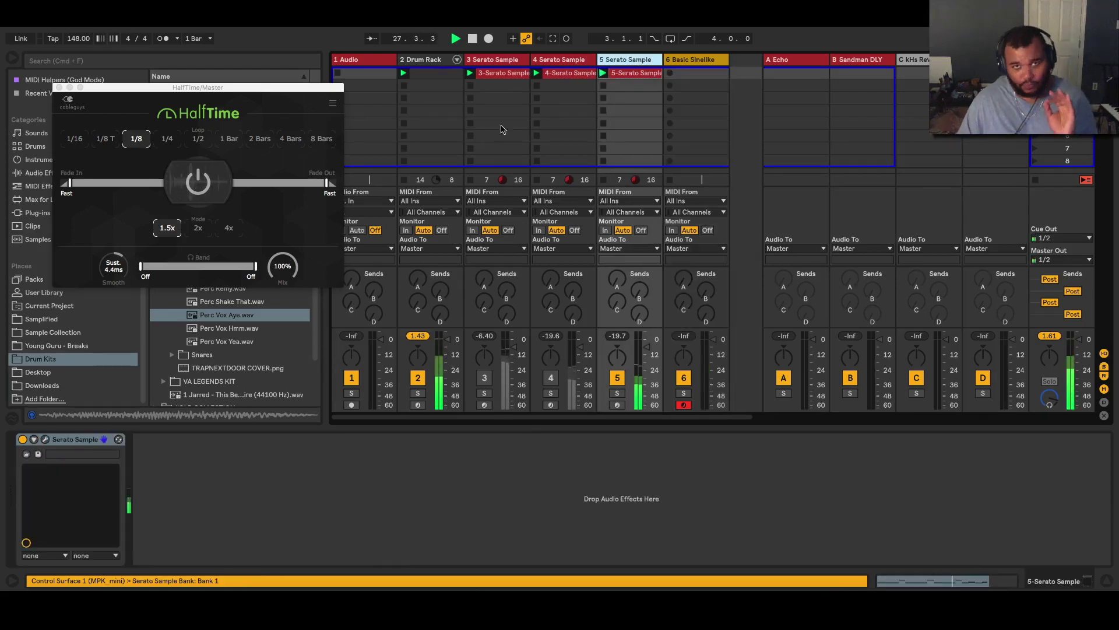
click(67, 441)
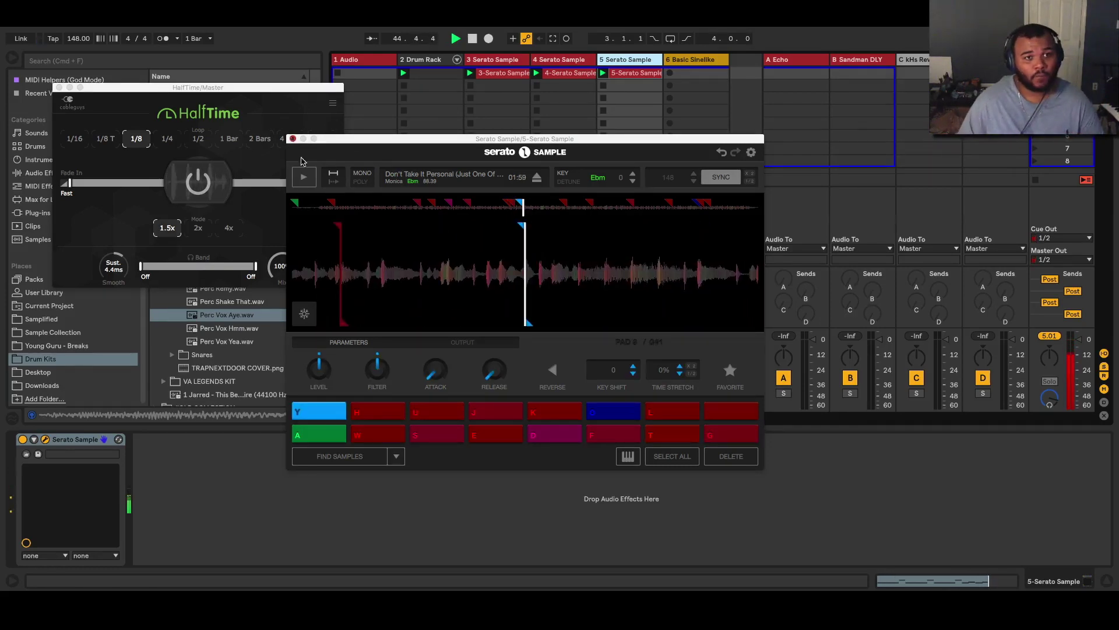
Close the Serato Sample window, stop playback and expand the Drum Rack track into its individual chains.
click(293, 139)
key(space)
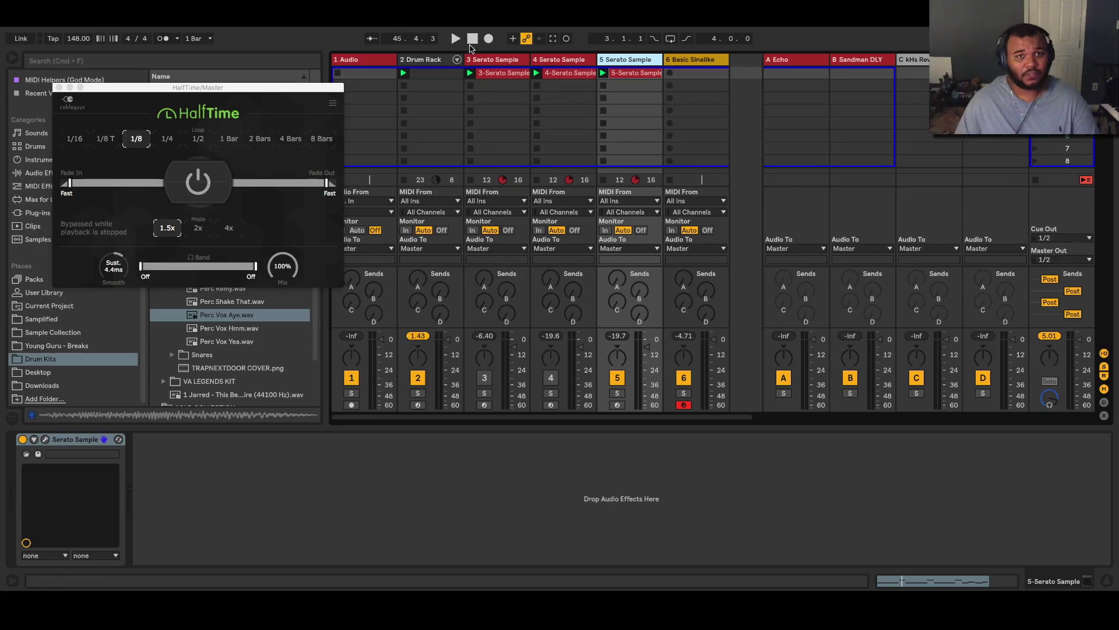
click(457, 60)
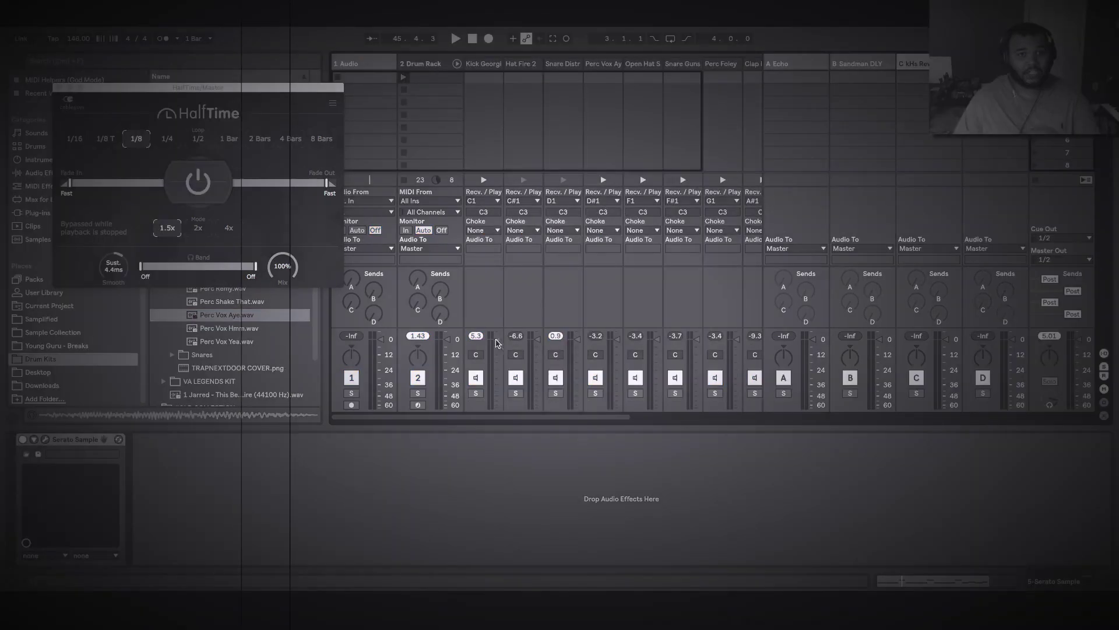
Play the drum beat with the kick and distorted snare chains muted in turn, and restore both chains.
click(473, 377)
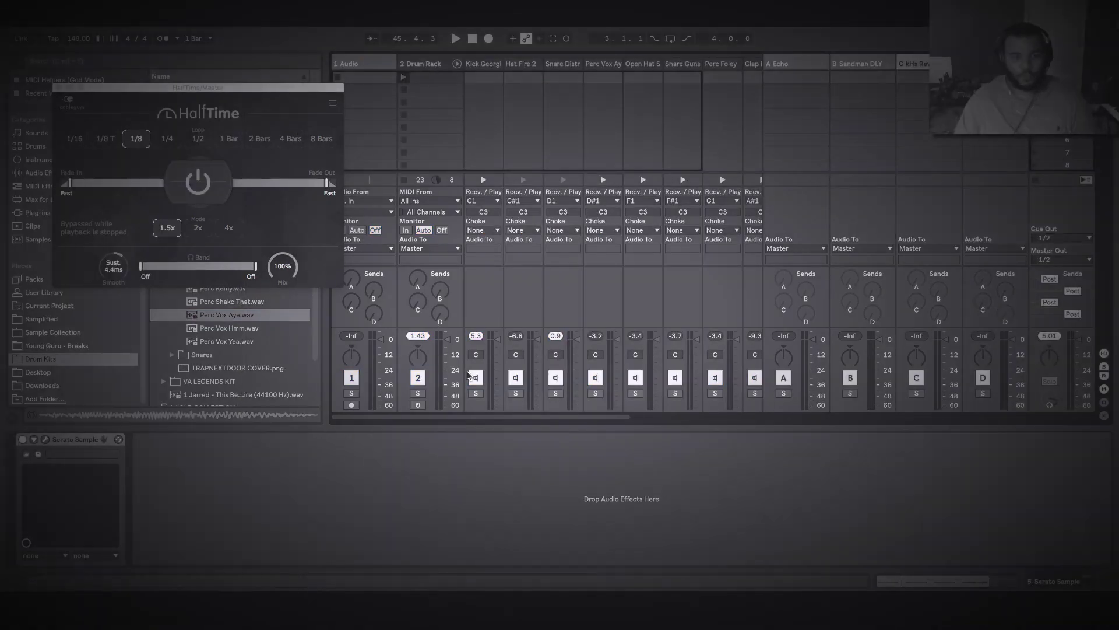
key(space)
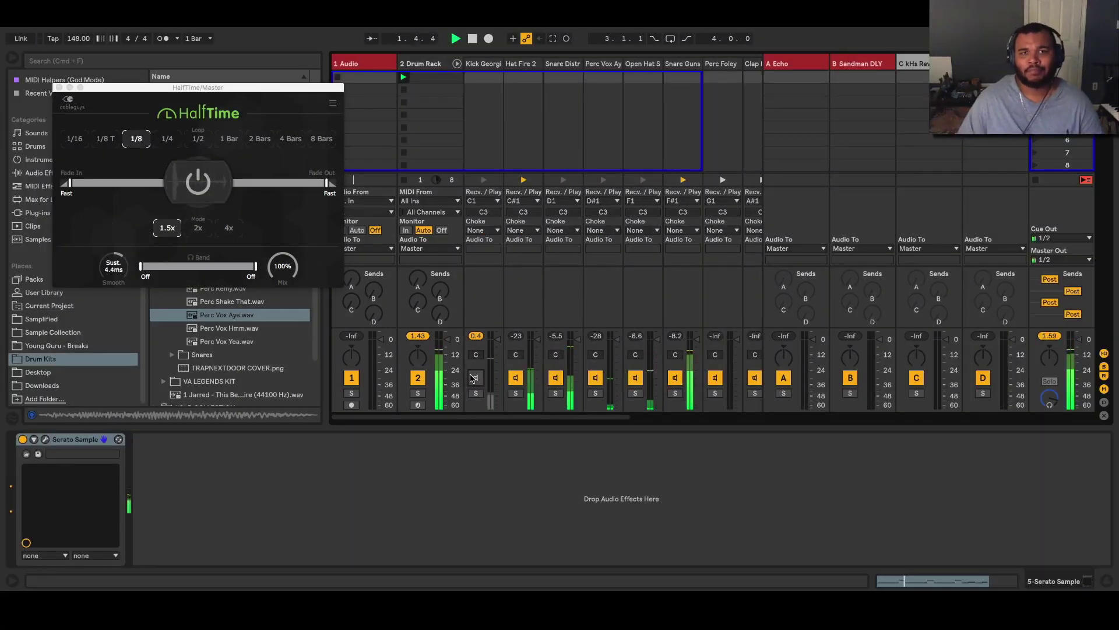
click(555, 378)
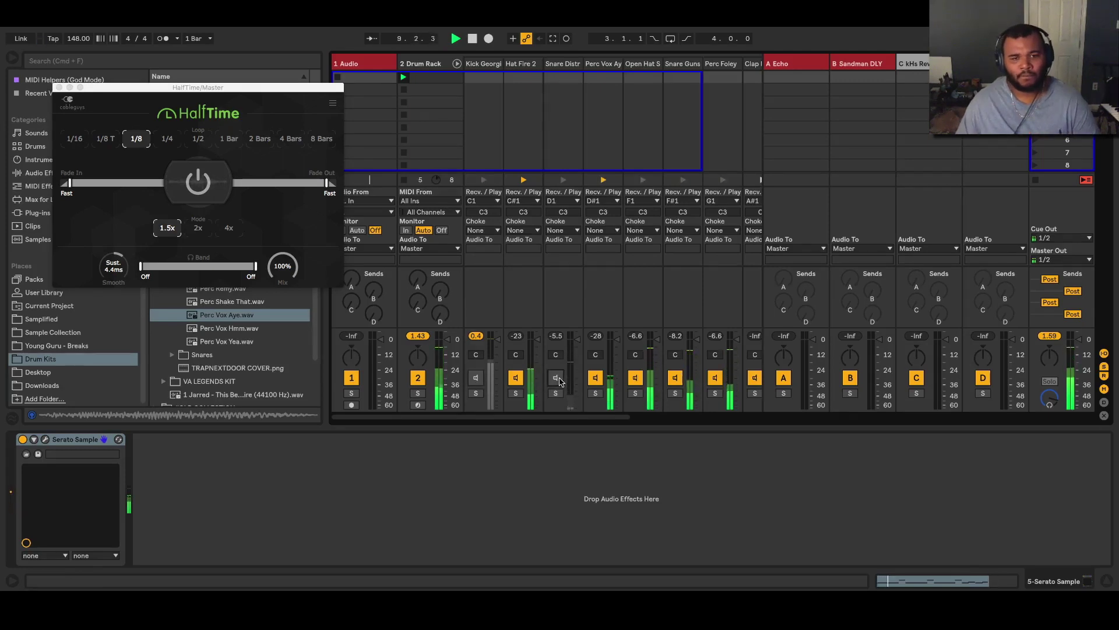
click(479, 379)
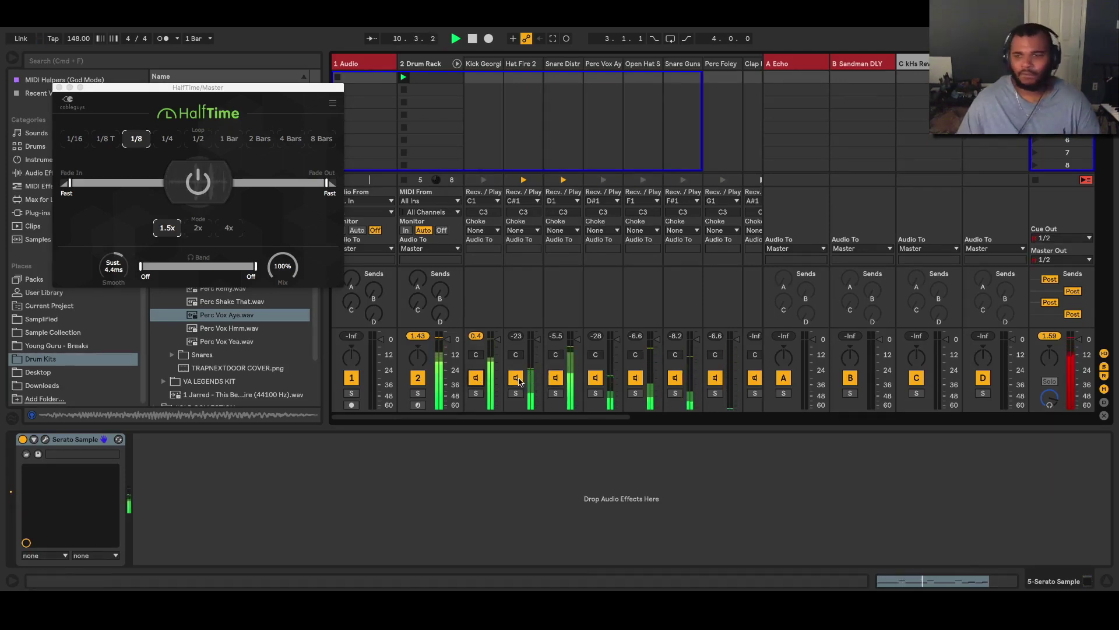
Toggle HalfTime on and off, and audition the beat with the hat chain muted before turning it back on.
click(200, 186)
click(200, 187)
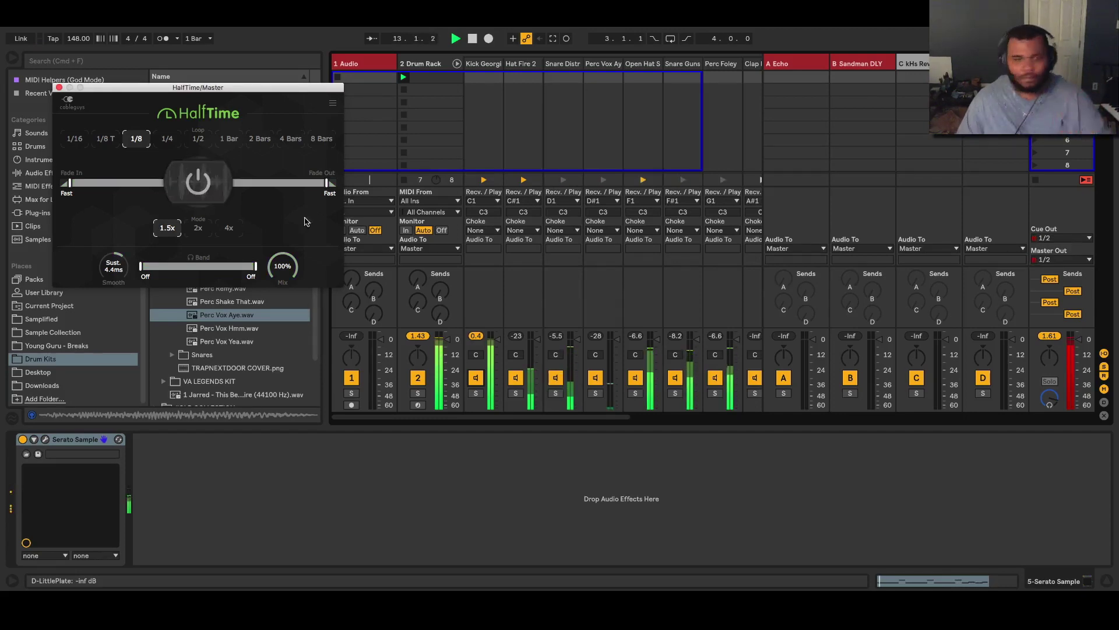
click(517, 381)
click(517, 379)
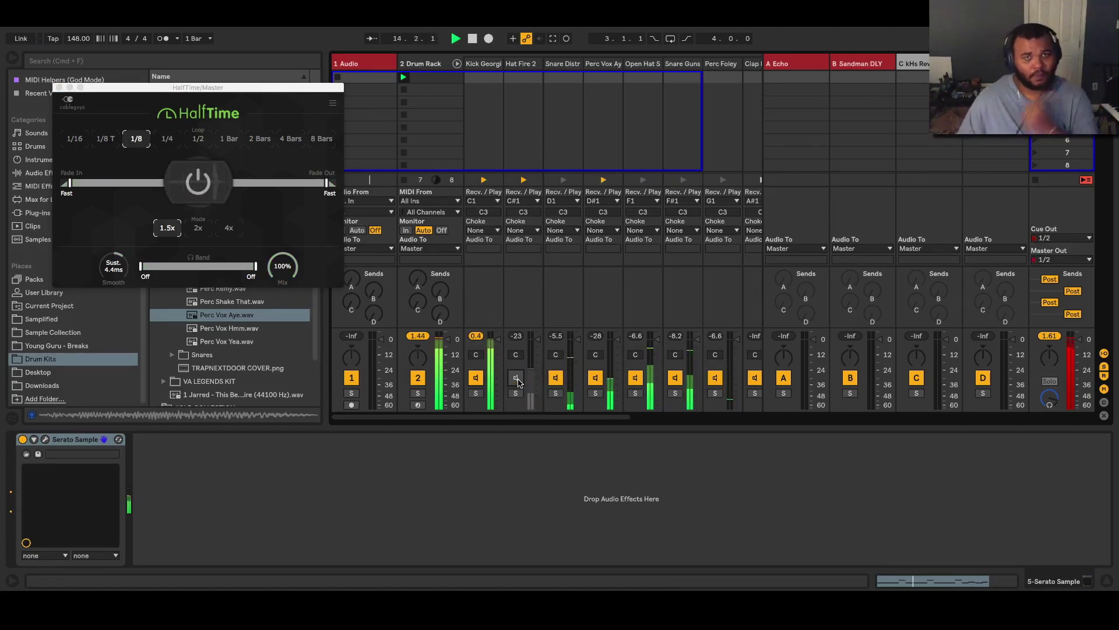
key(space)
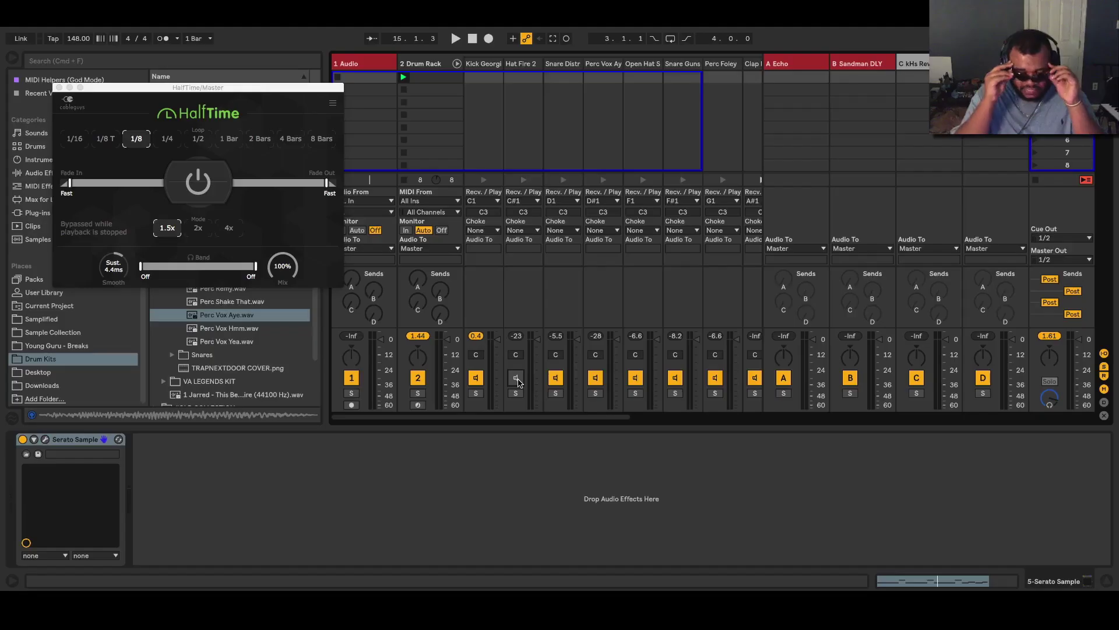
click(517, 378)
Replay the drum beat several times from the start with all Drum Rack chains on.
key(space)
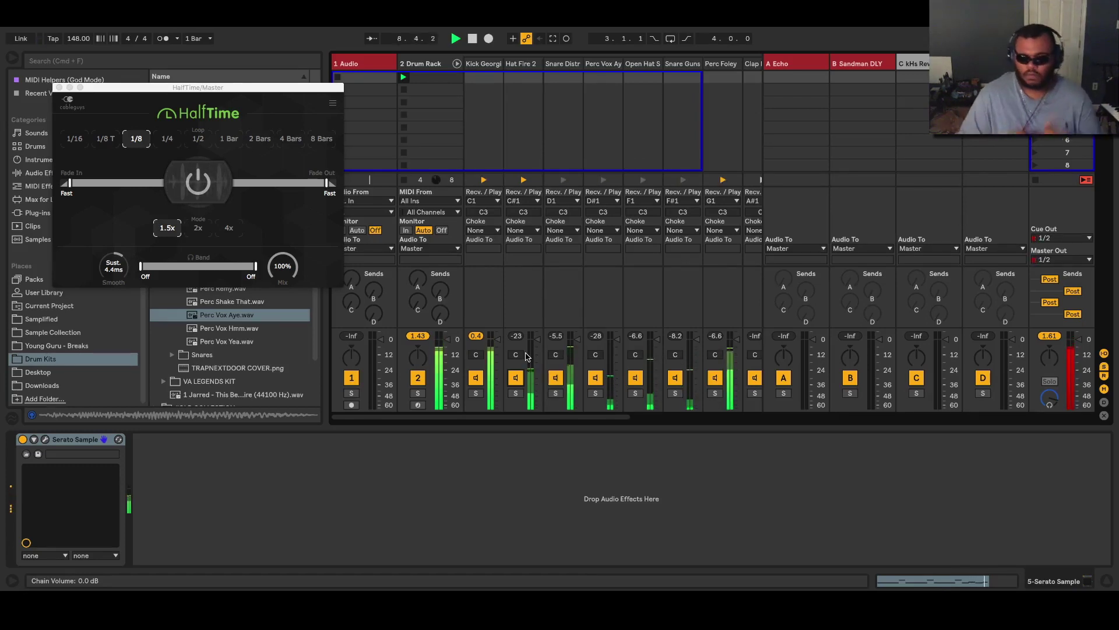
key(space)
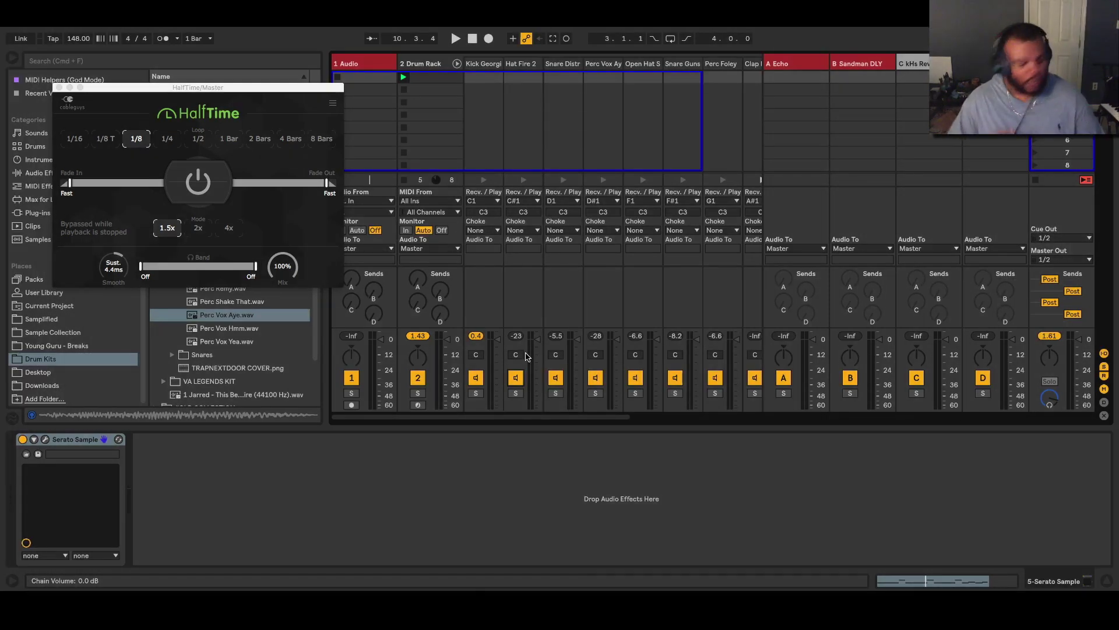
key(space)
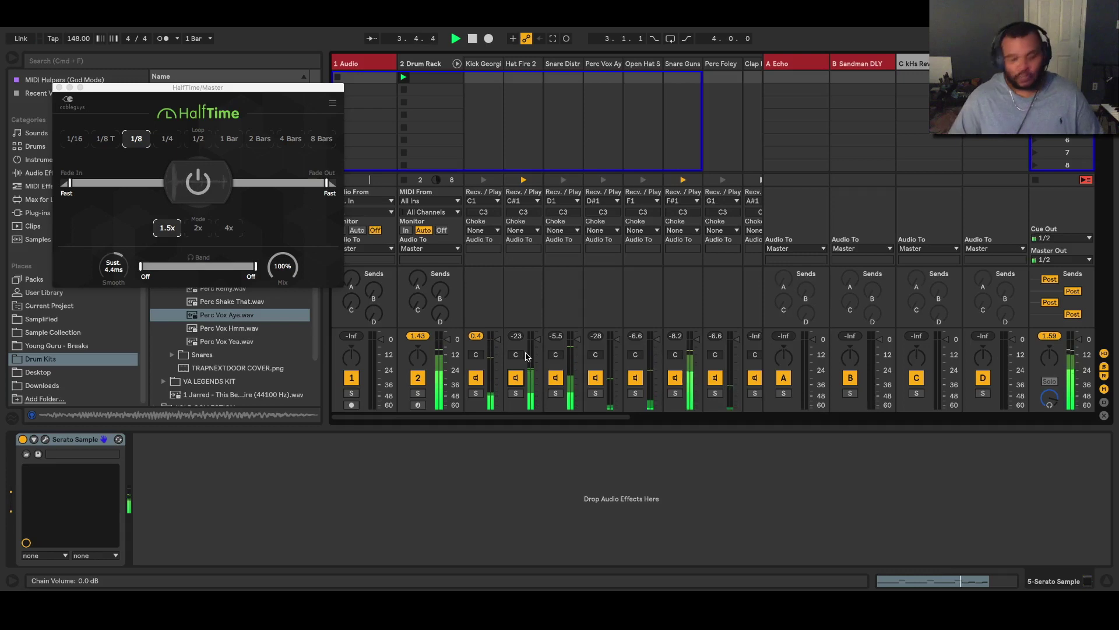
key(space)
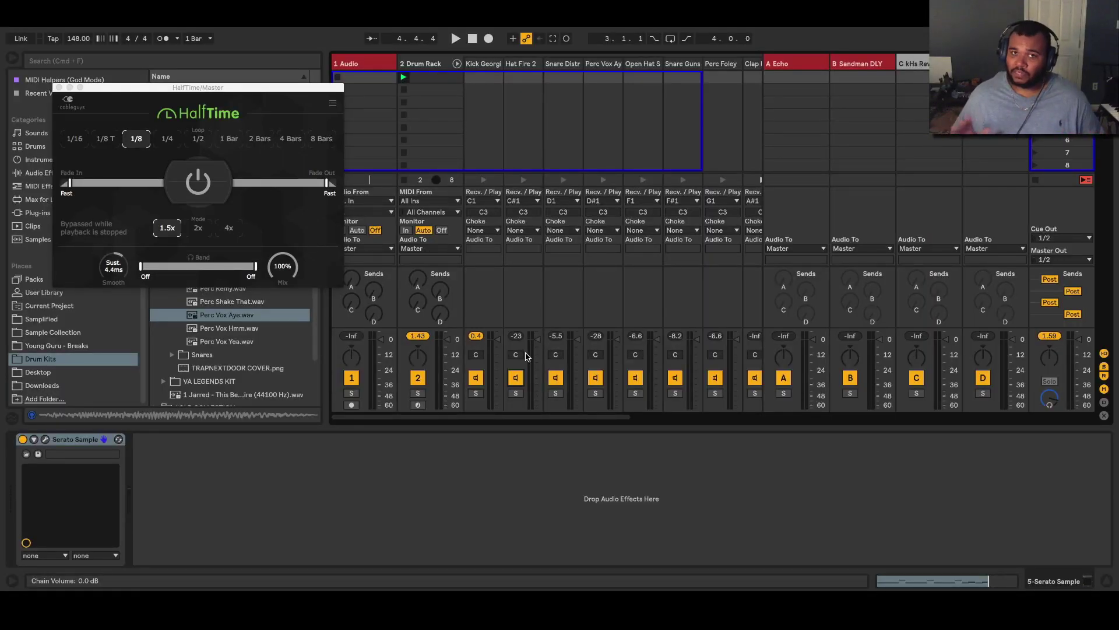
key(space)
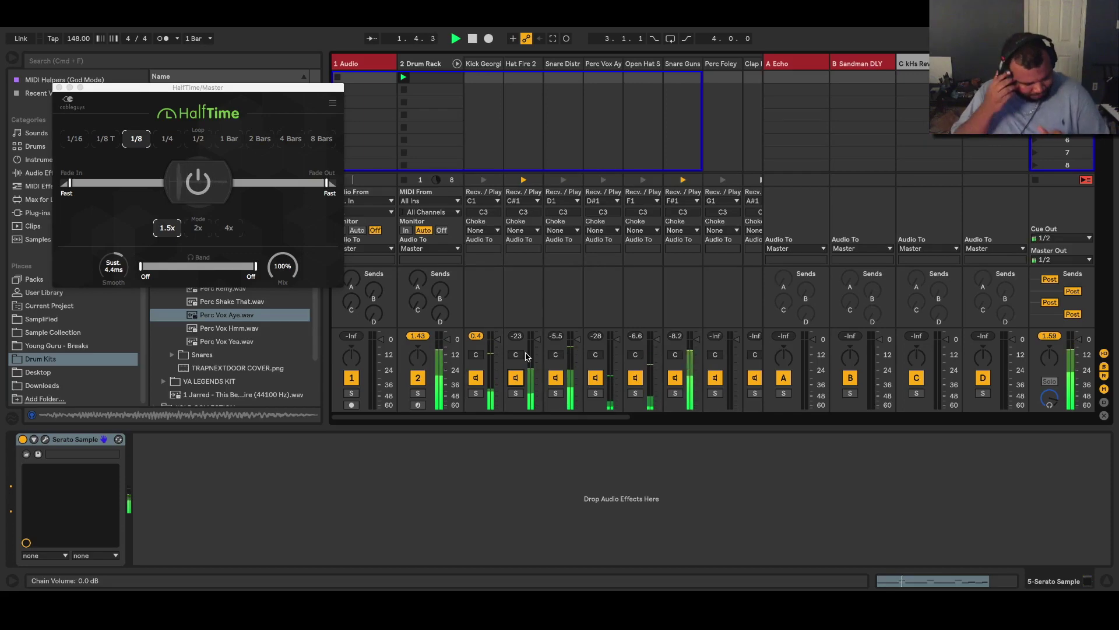